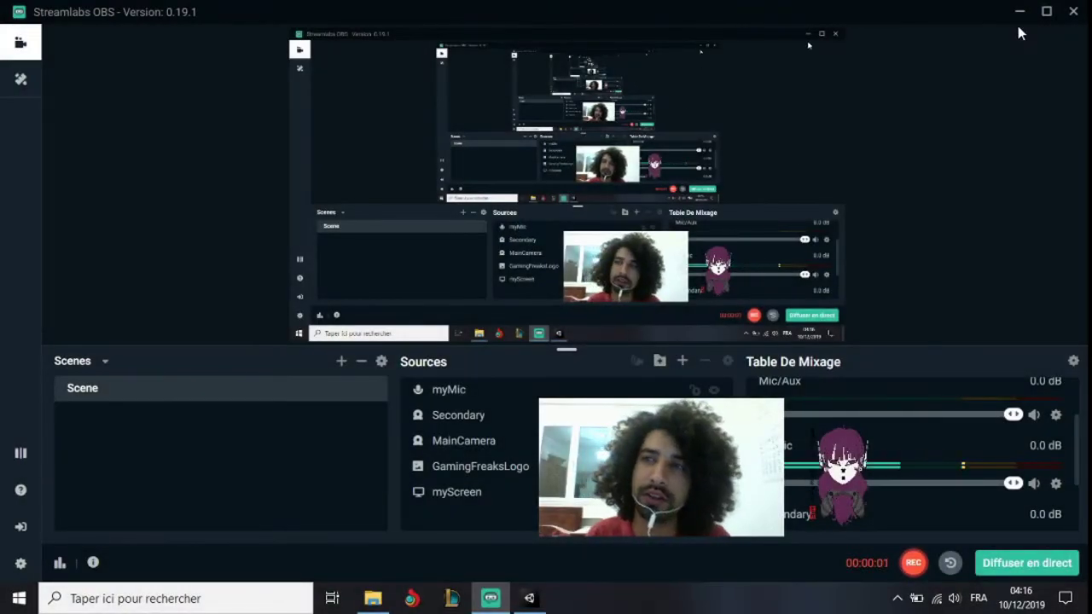
Step: Minimize the Streamlabs OBS window so the Unity editor shows
left_click(1019, 12)
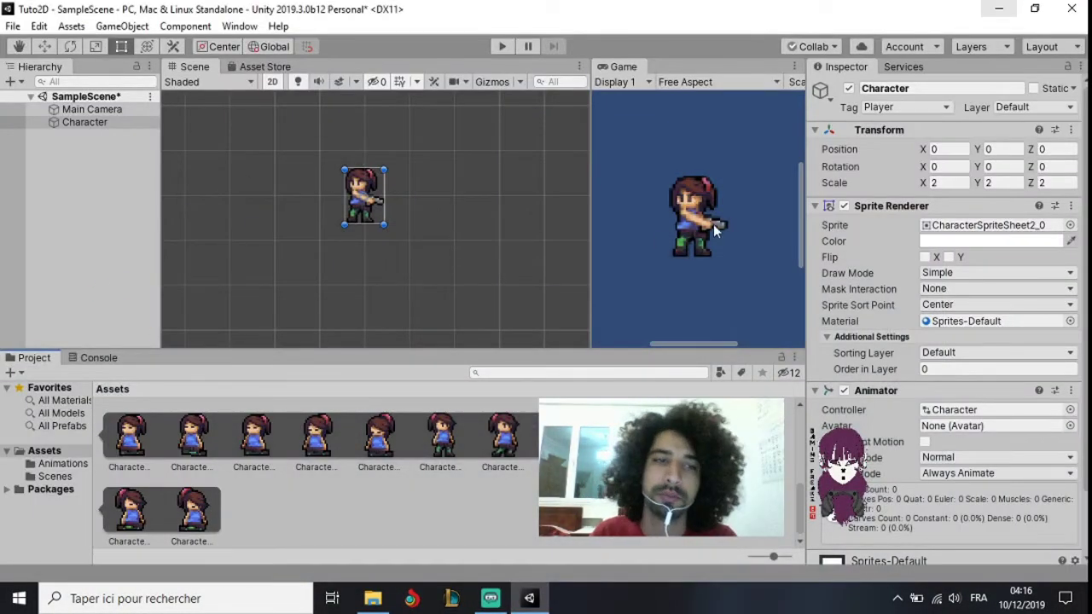
Step: Deselect the Character and bring up the Window > Animation submenu
left_click(354, 493)
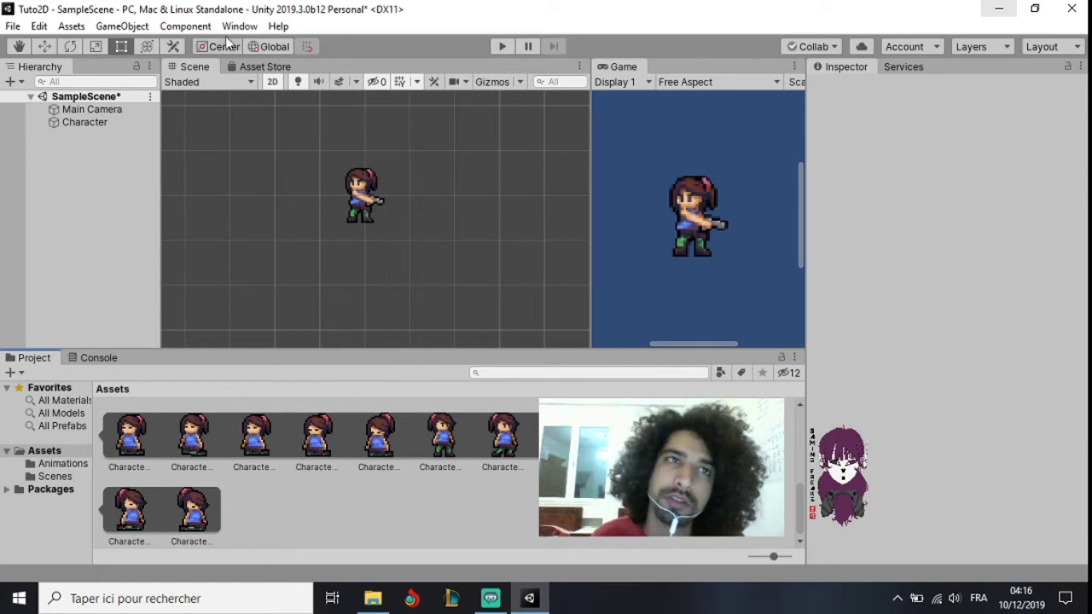
left_click(196, 30)
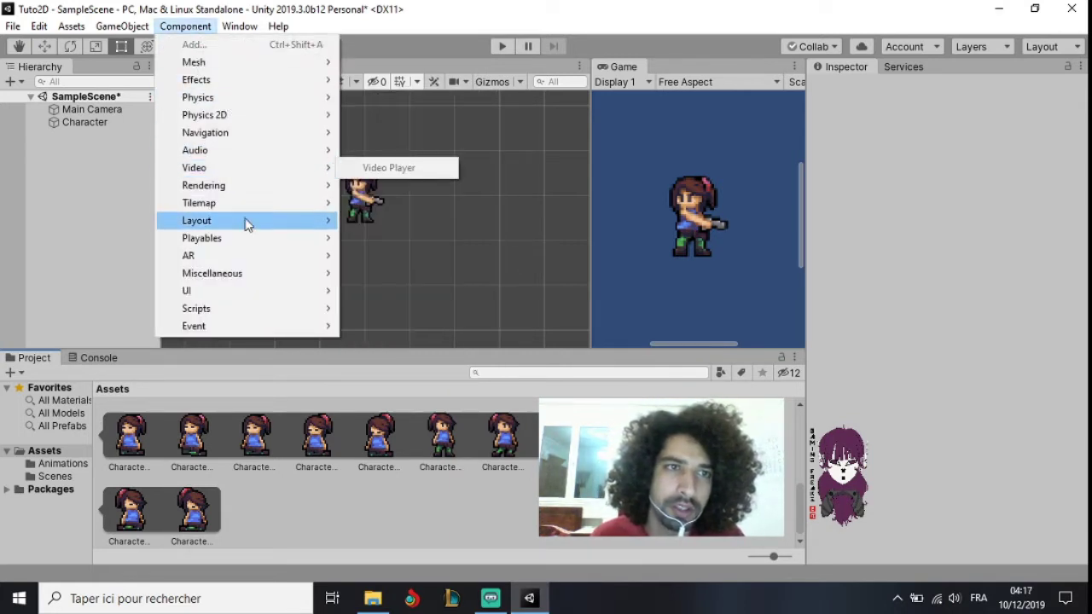
mouse_move(241, 34)
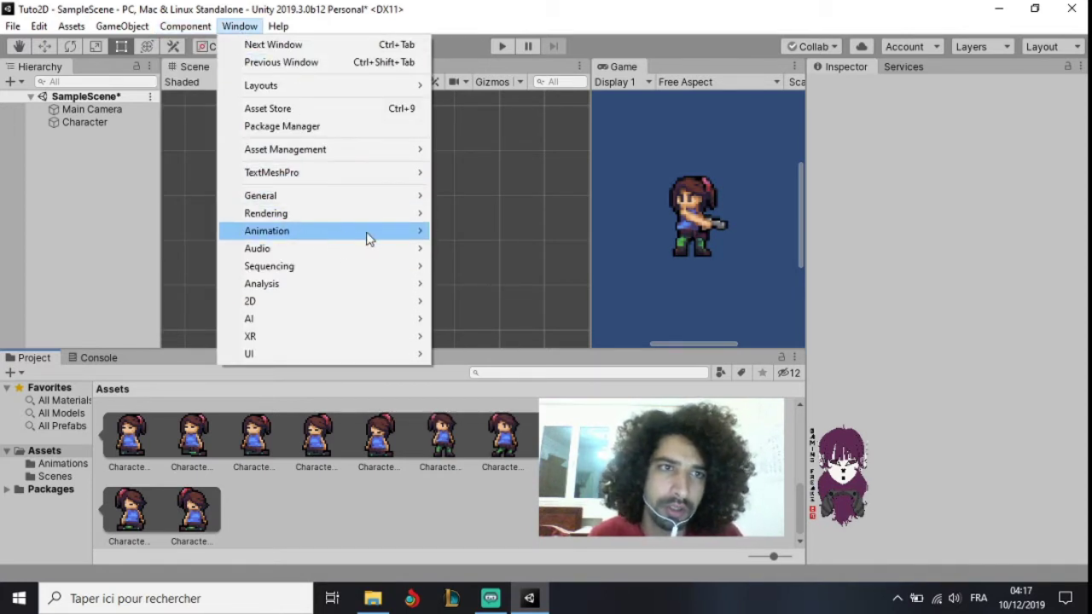
Step: Open the Animator and select Character to load its controller's Base Layer graph
mouse_move(367, 238)
left_click(488, 247)
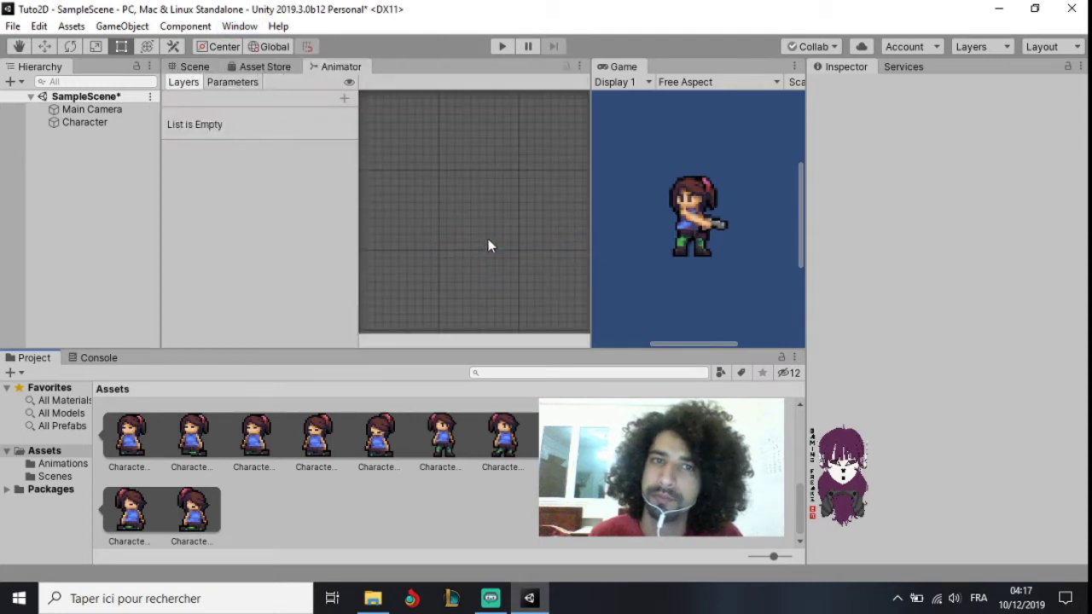
left_click(104, 124)
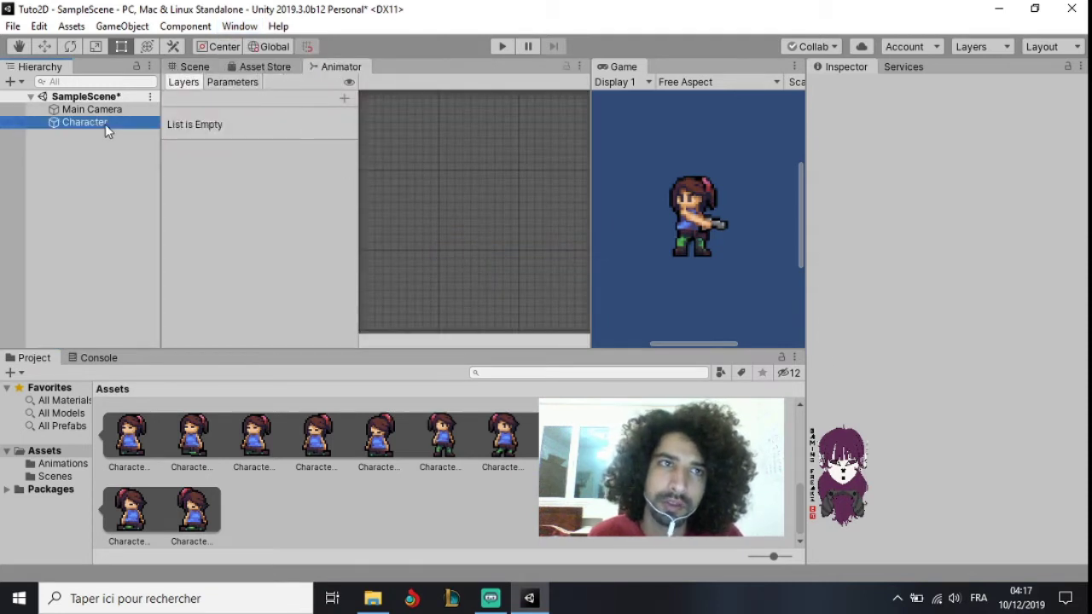
scroll(438, 214, "up", 2)
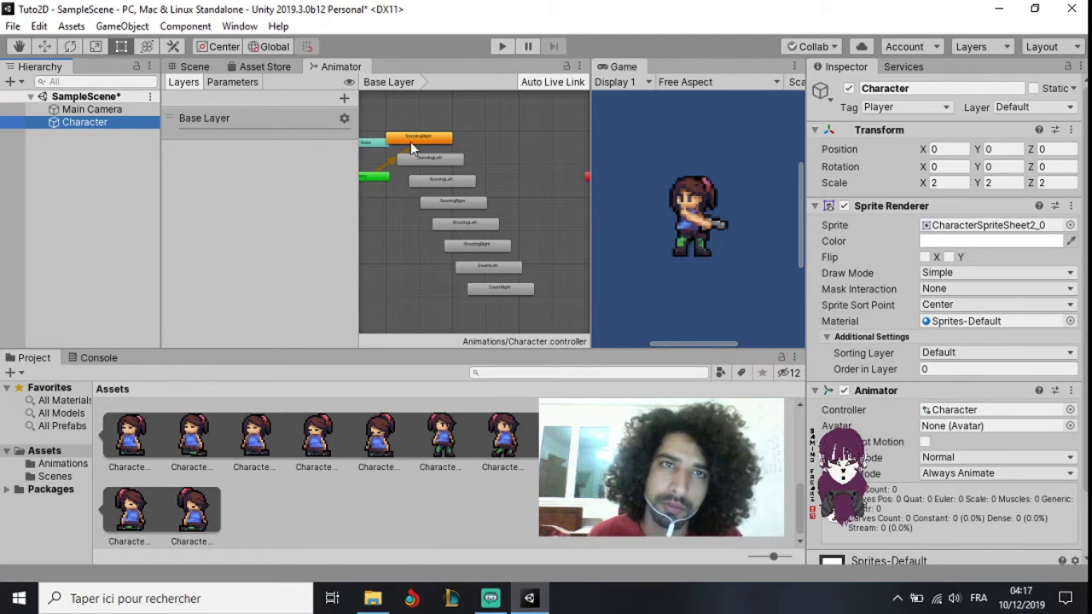
Step: Undock the Animator into a floating window and enlarge it
left_click_drag(335, 68, 419, 248)
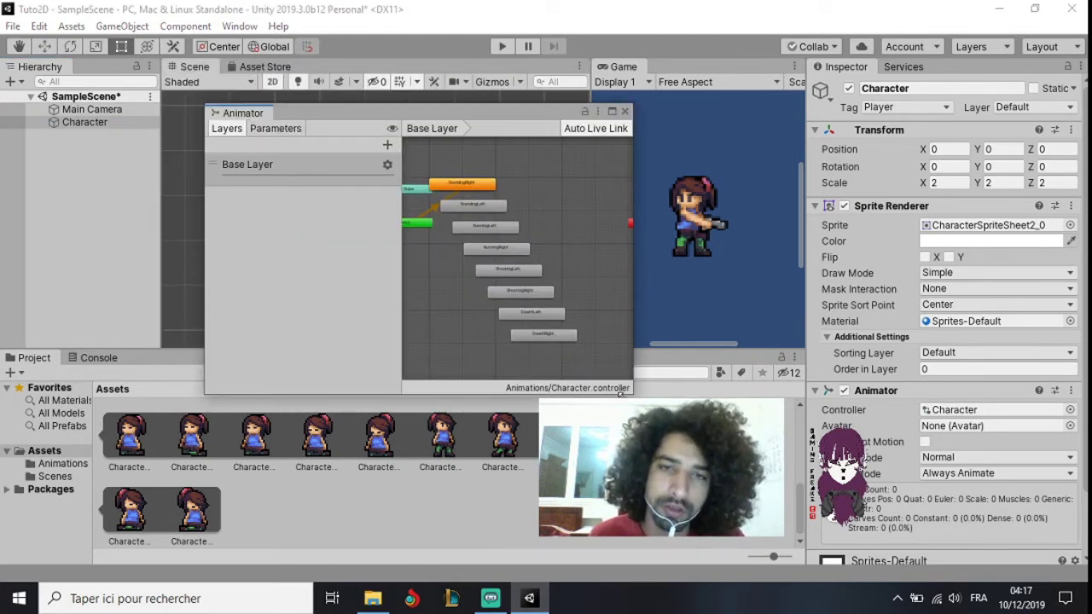
left_click_drag(629, 393, 899, 530)
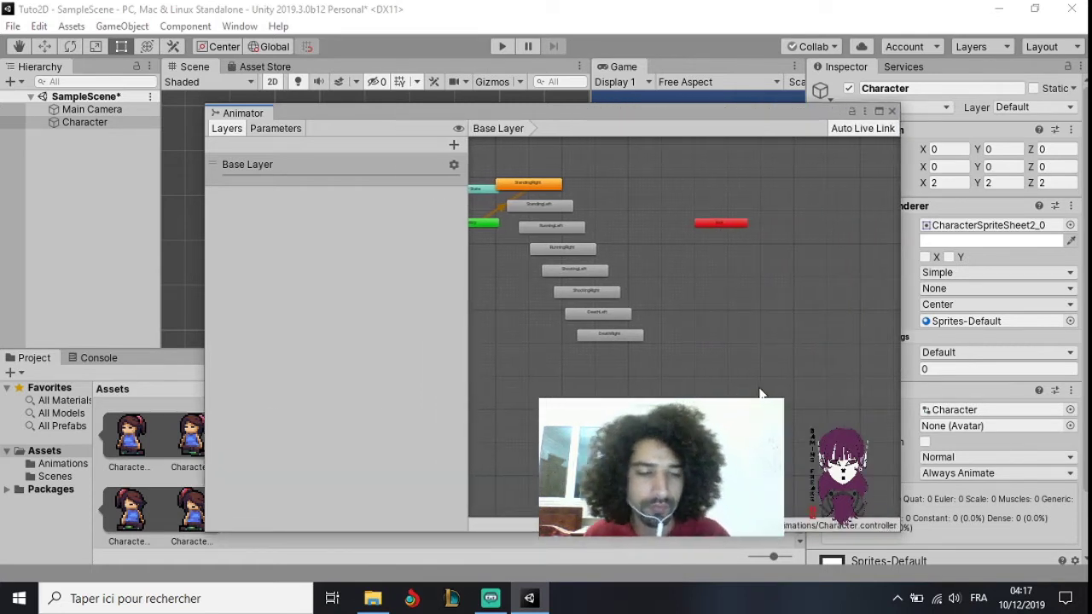
Step: Box-select the StandingLeft-through-DeathRight state stack and drag it to the right
mouse_move(707, 362)
middle_mouse_down()
mouse_move(678, 371)
mouse_move(645, 422)
middle_mouse_up()
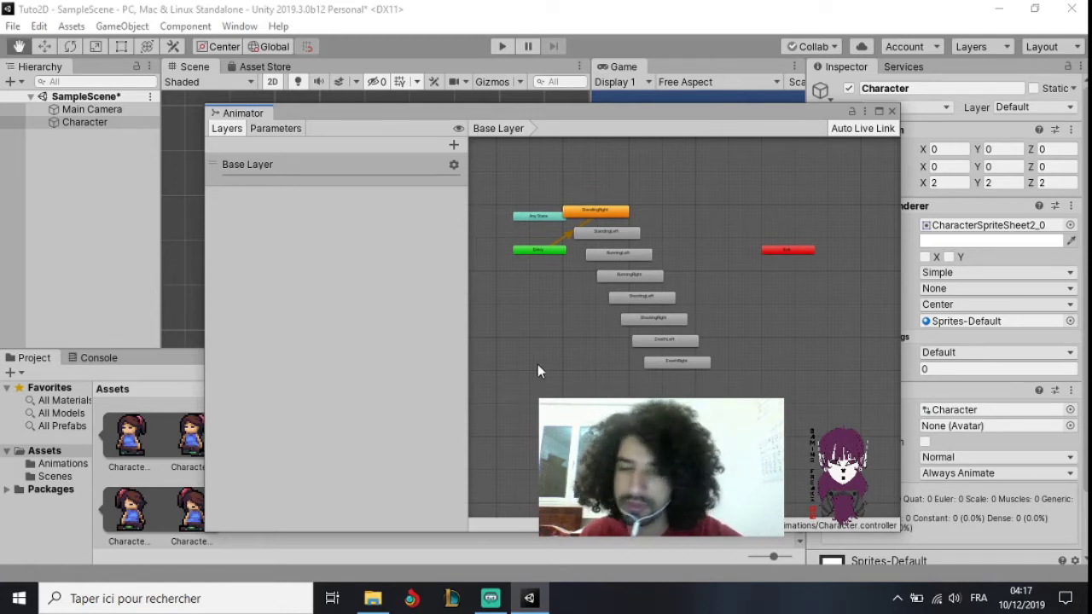
middle_click_drag(600, 395, 592, 394)
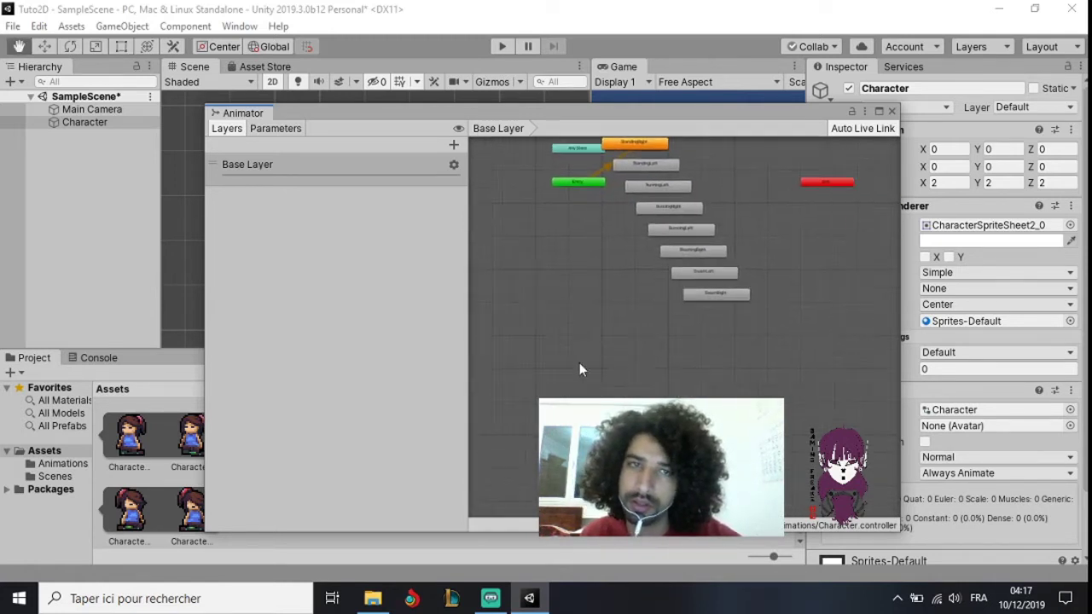
middle_click_drag(644, 295, 662, 287)
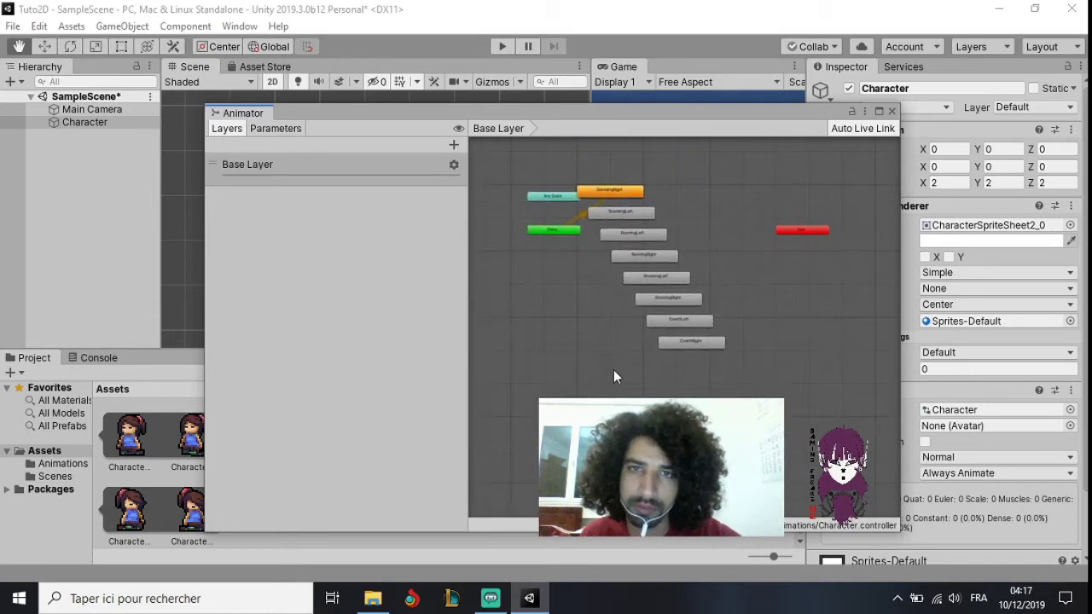
scroll(663, 287, "up", 2)
scroll(663, 287, "up", 2)
scroll(663, 287, "up", 1)
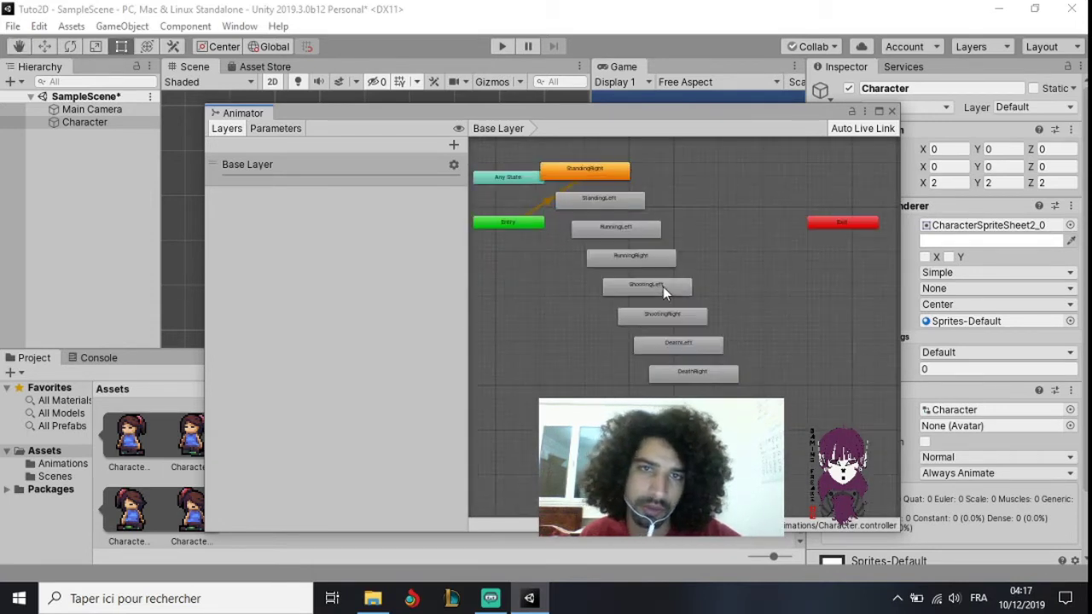
scroll(663, 287, "up", 3)
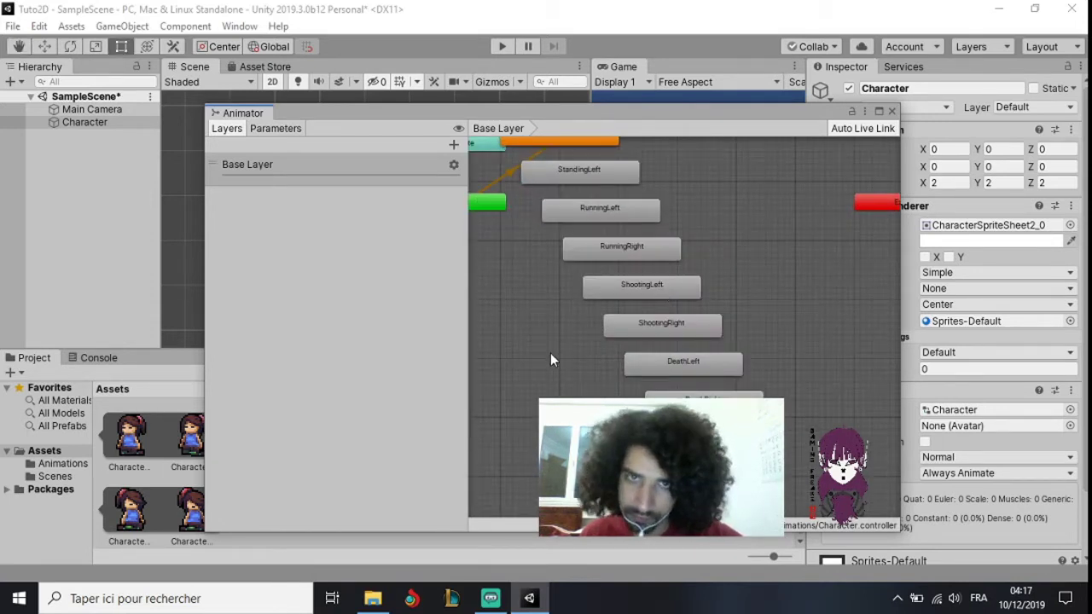
middle_click_drag(546, 332, 565, 397)
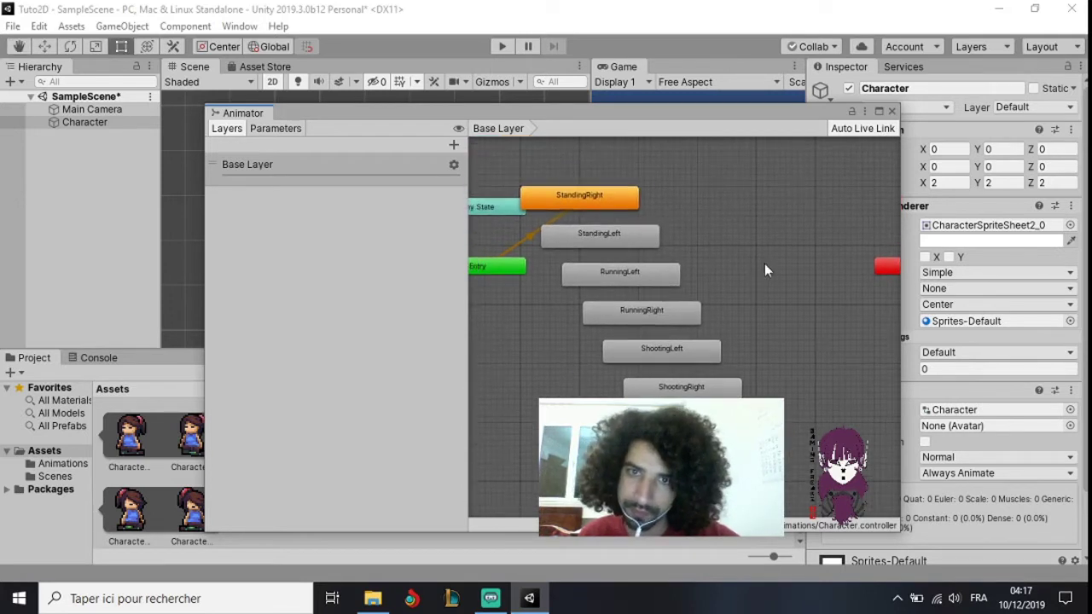
left_click_drag(795, 239, 691, 461)
left_click_drag(625, 271, 797, 248)
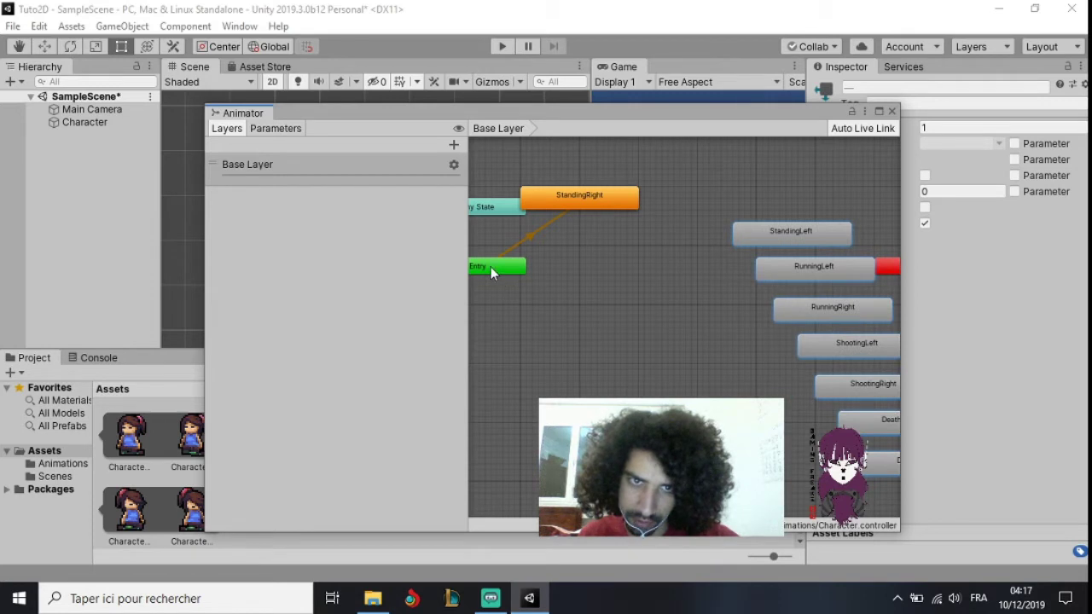
Step: Move Entry up and left, and shift StandingRight slightly to the right
left_click_drag(493, 266, 470, 248)
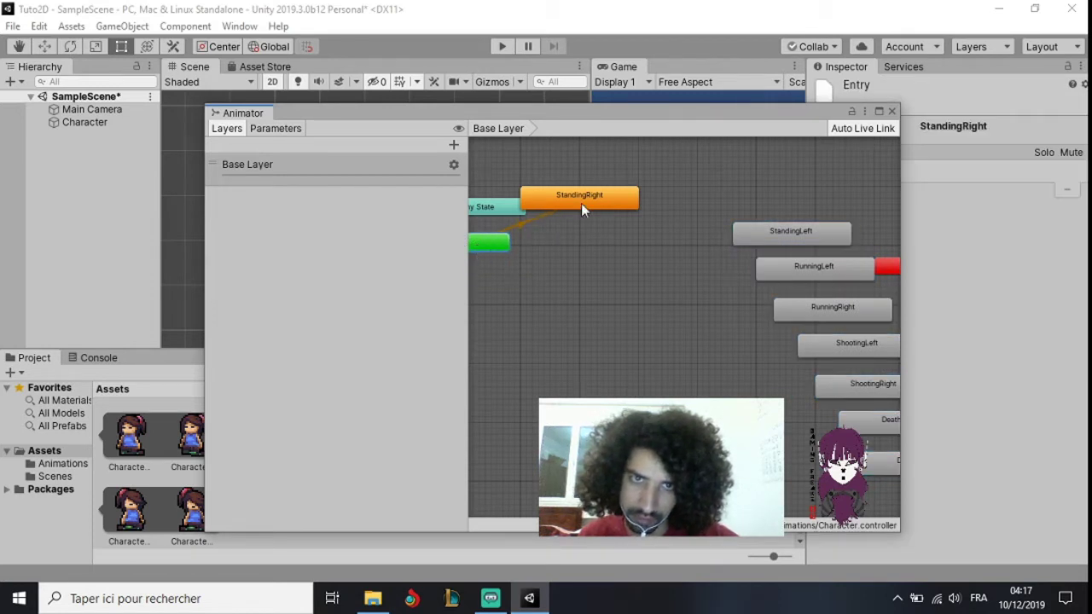
left_click_drag(581, 209, 618, 211)
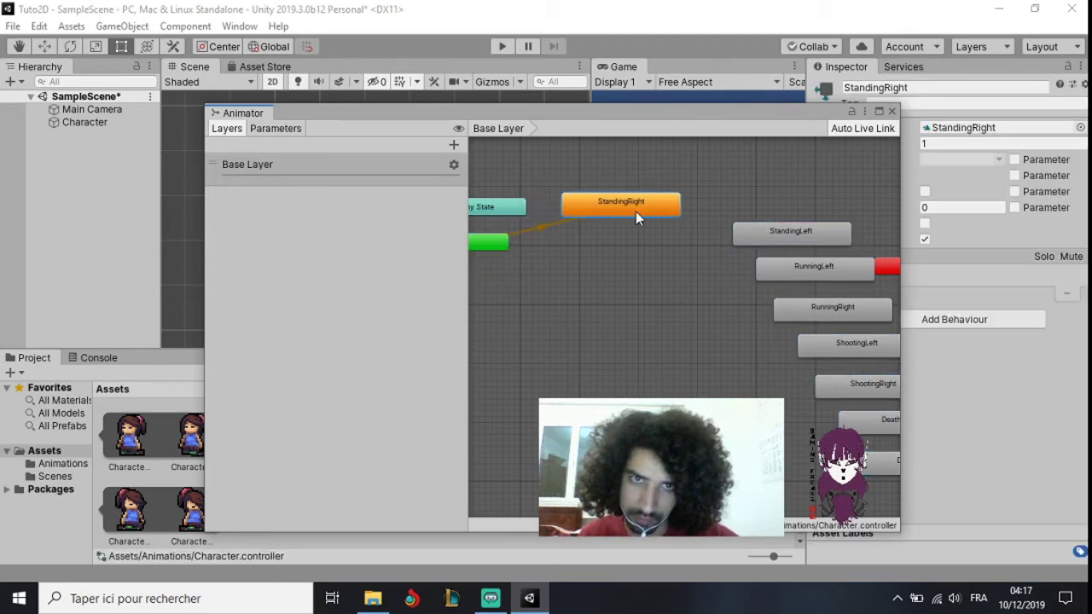
left_click(620, 285)
Step: Place StandingLeft directly beneath StandingRight, with a small nudge to Entry
left_click_drag(835, 240, 642, 299)
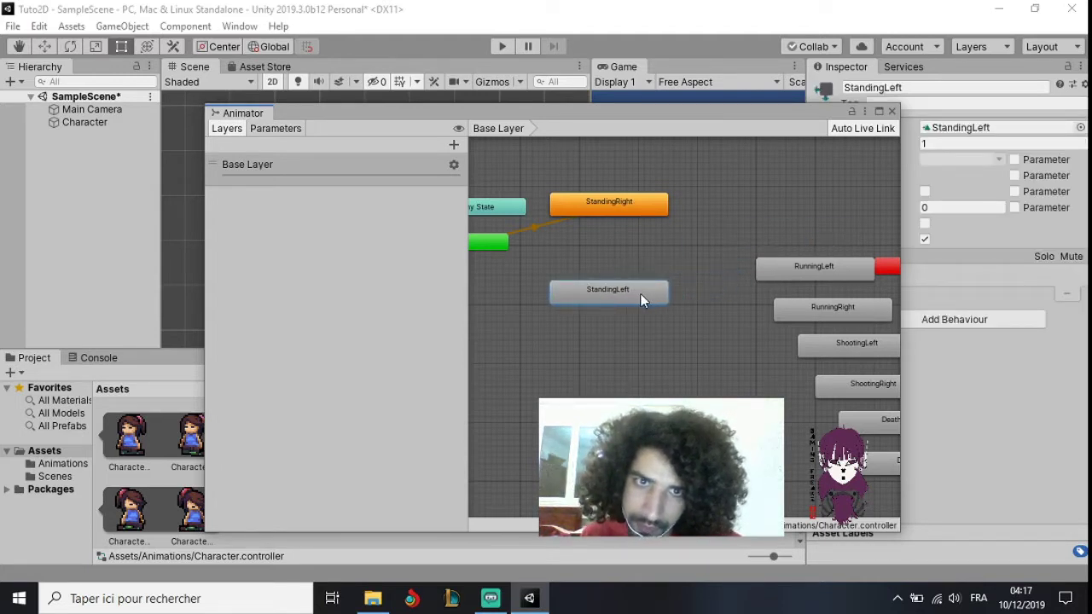
left_click_drag(497, 245, 493, 256)
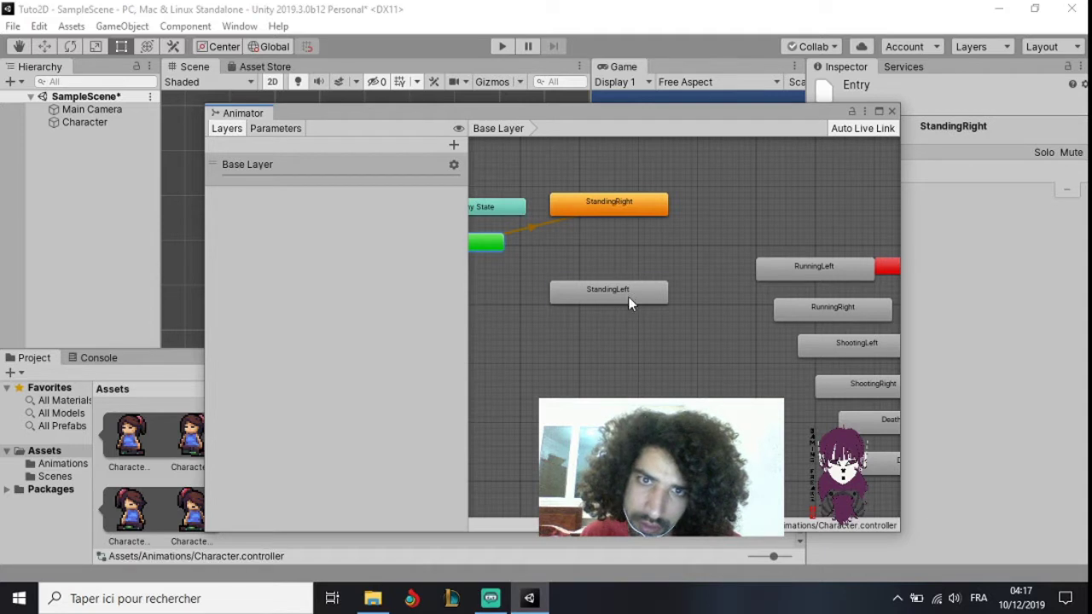
left_click_drag(628, 296, 628, 285)
left_click(623, 358)
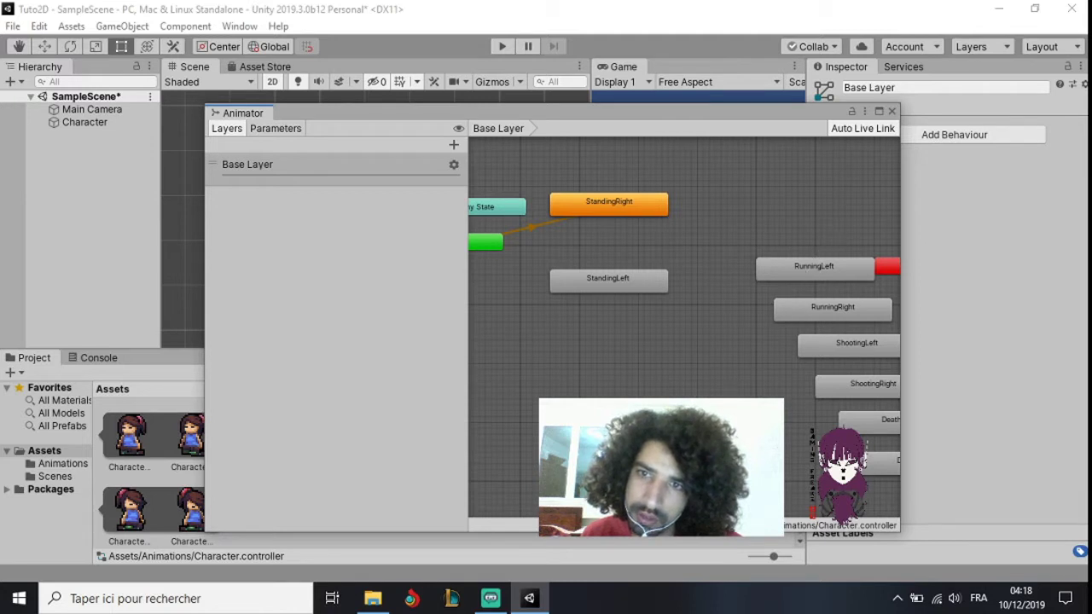
middle_click_drag(768, 256, 684, 266)
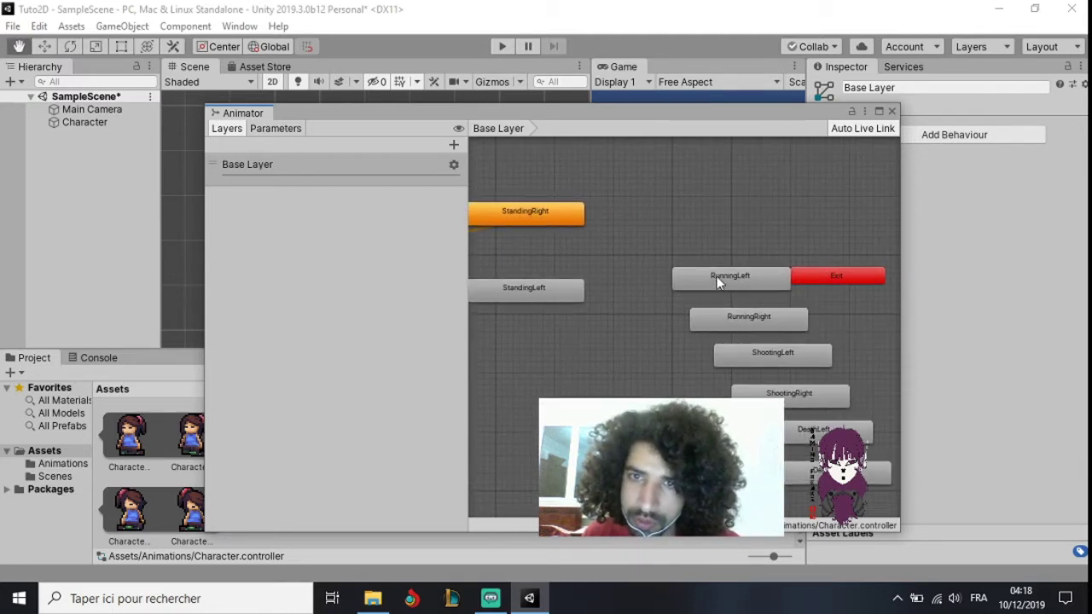
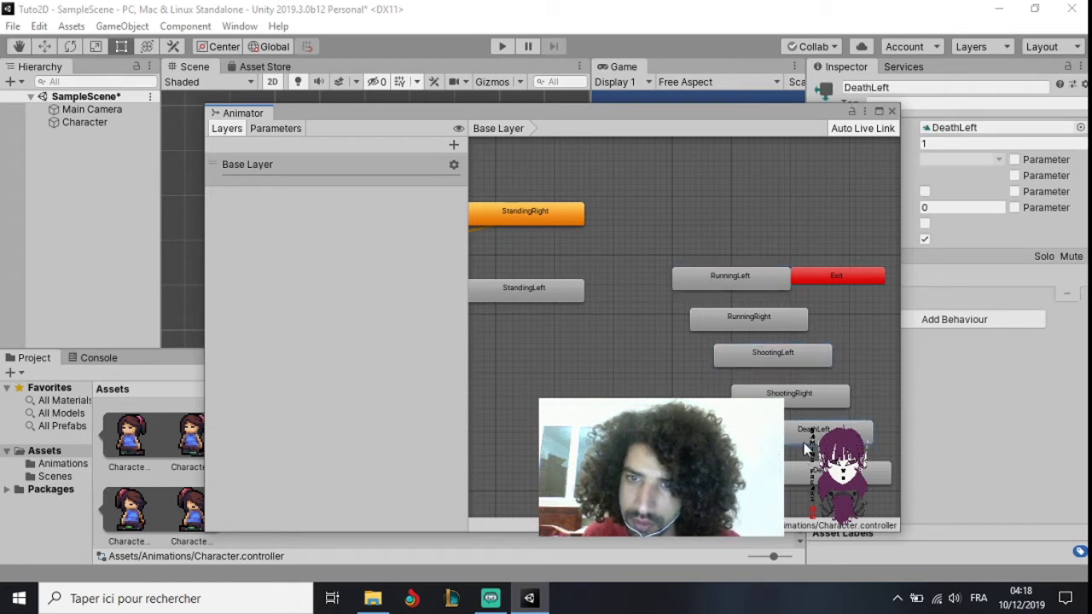
Step: Shift RunningLeft, ShootingLeft and DeathLeft down-left, then raise ShootingLeft and DeathLeft slightly
left_click(770, 367)
mouse_move(728, 274)
left_mouse_down()
mouse_move(508, 353)
mouse_move(475, 327)
left_mouse_up()
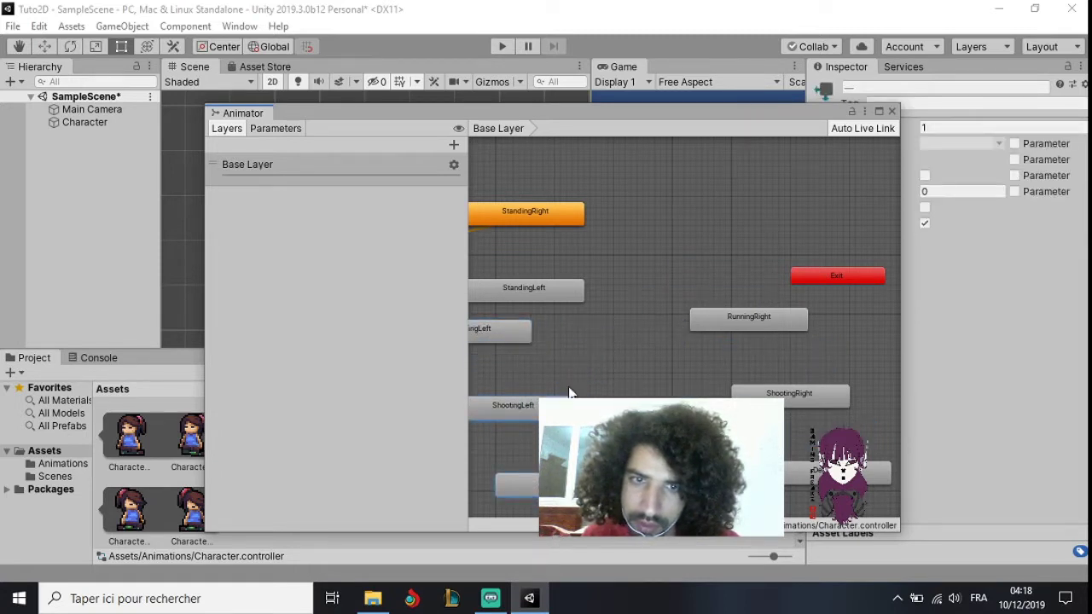
mouse_move(548, 416)
left_mouse_down()
mouse_move(622, 334)
mouse_move(642, 335)
left_mouse_up()
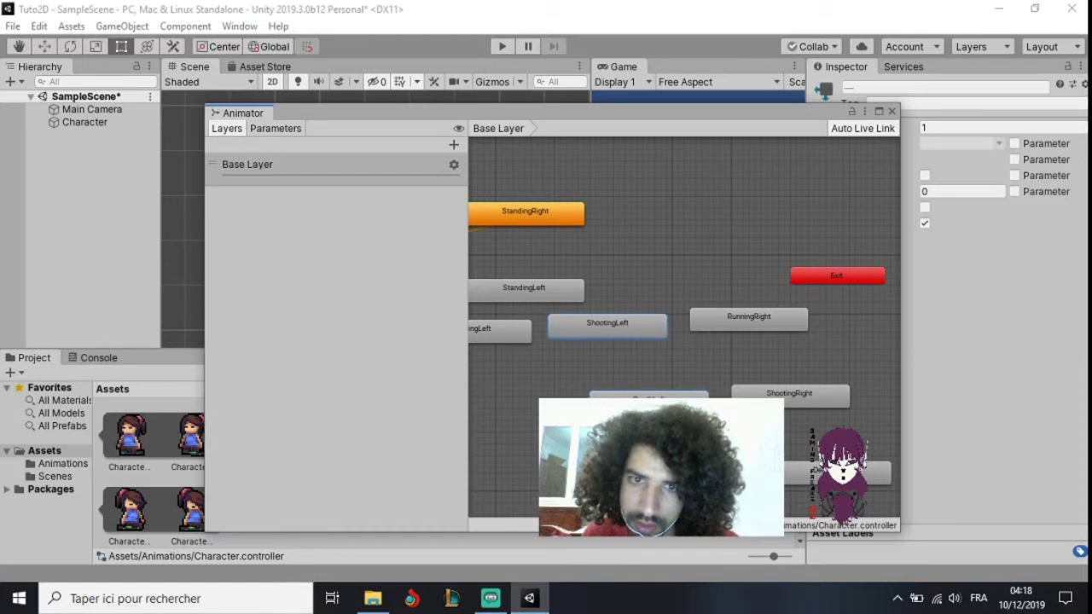
left_click(887, 369)
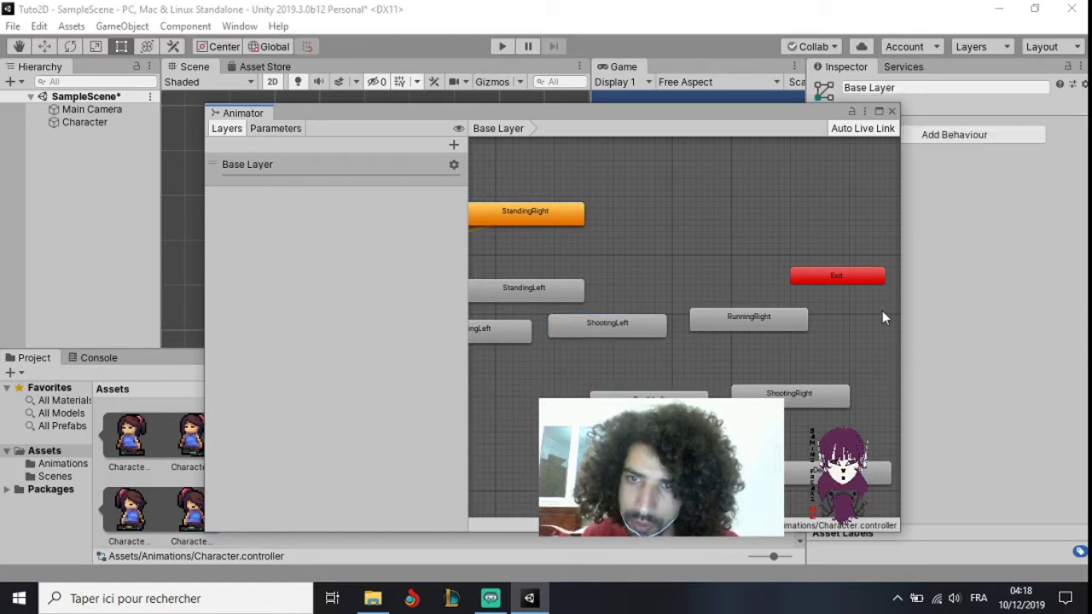
Step: Move RunningRight, ShootingRight and DeathRight up-left, placing DeathRight above ShootingRight
left_click_drag(882, 318, 734, 480)
mouse_move(751, 331)
left_mouse_down()
mouse_move(594, 133)
mouse_move(580, 143)
left_mouse_up()
left_click(766, 252)
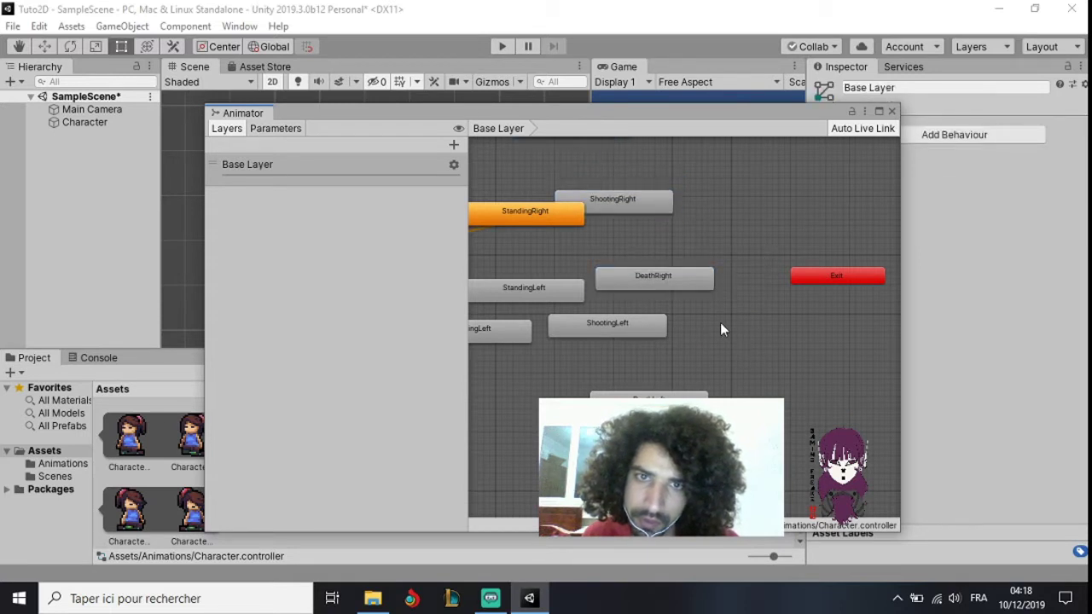
left_click_drag(697, 278, 679, 168)
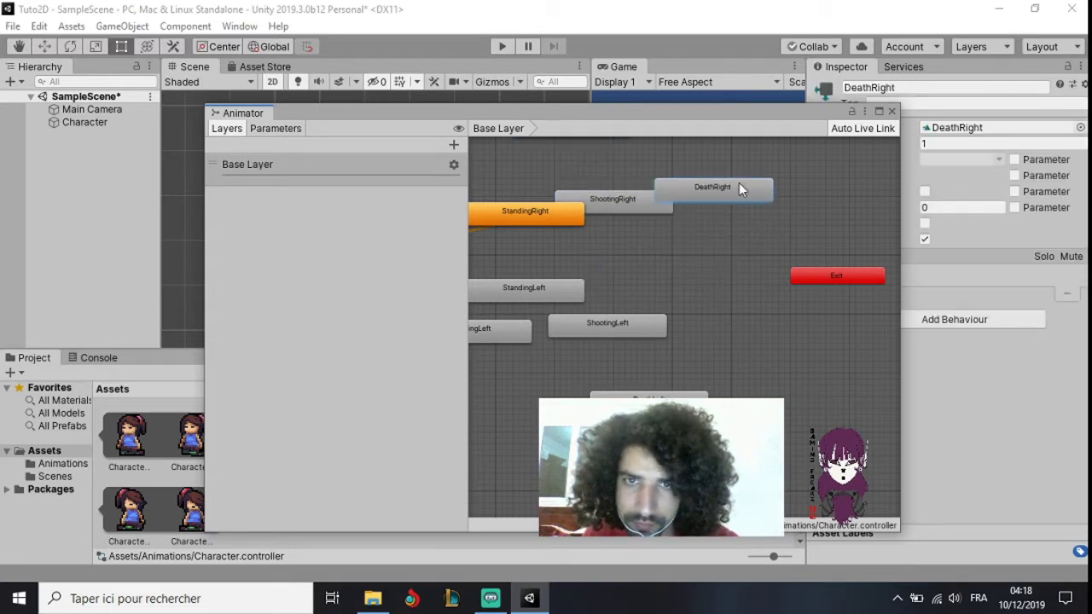
Step: Place ShootingLeft right of StandingLeft and move RunningLeft lower and further right
middle_click_drag(632, 266, 784, 271)
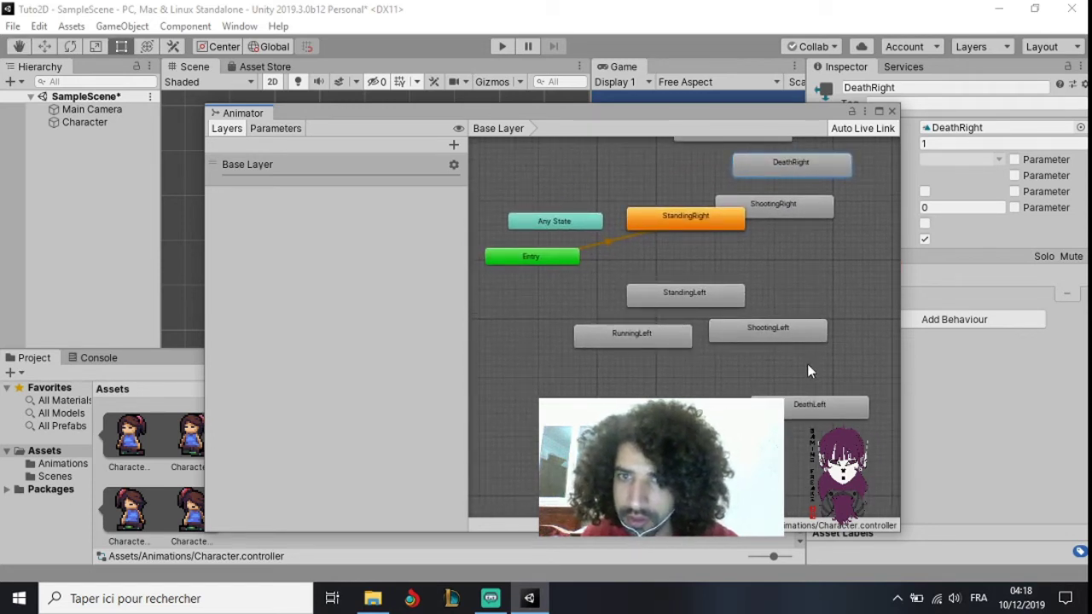
mouse_move(803, 365)
middle_mouse_down()
mouse_move(720, 391)
mouse_move(688, 376)
middle_mouse_up()
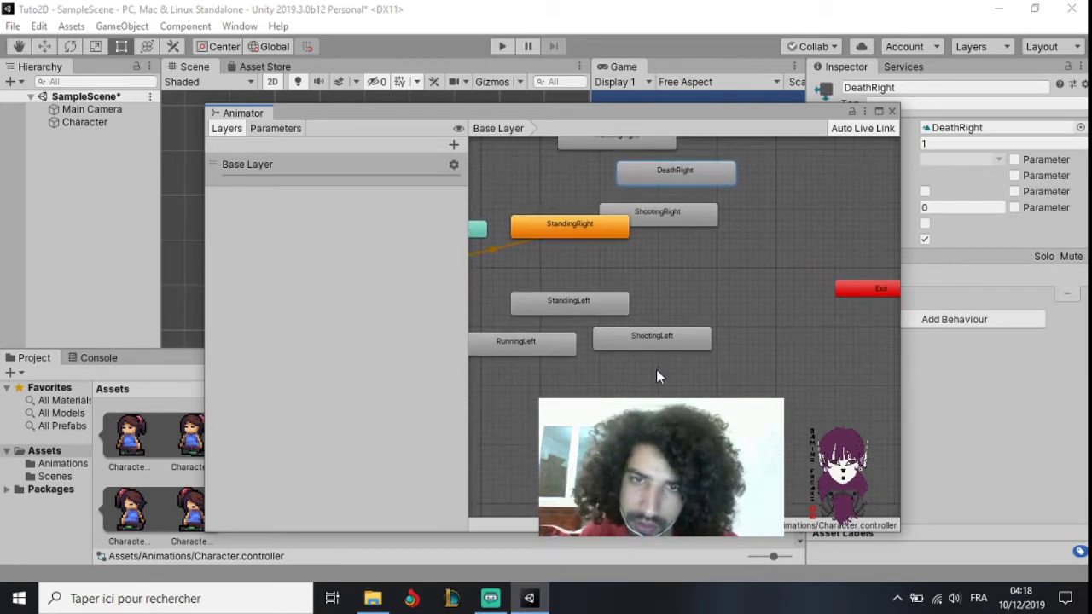
mouse_move(655, 335)
left_mouse_down()
mouse_move(763, 310)
mouse_move(754, 301)
left_mouse_up()
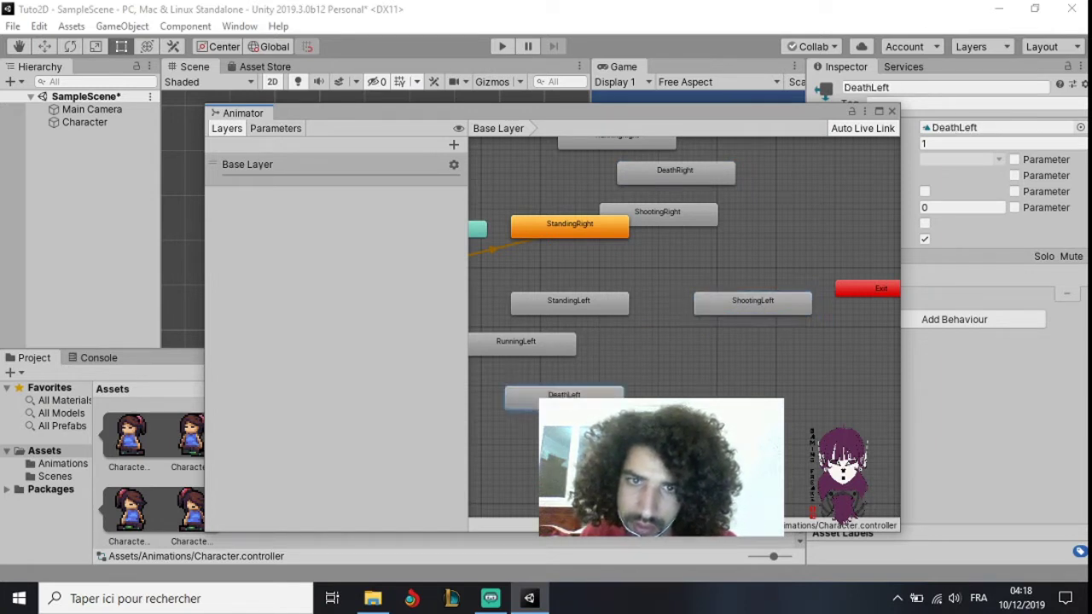
mouse_move(549, 346)
left_mouse_down()
mouse_move(782, 383)
mouse_move(772, 394)
mouse_move(788, 415)
left_mouse_up()
left_click(564, 408)
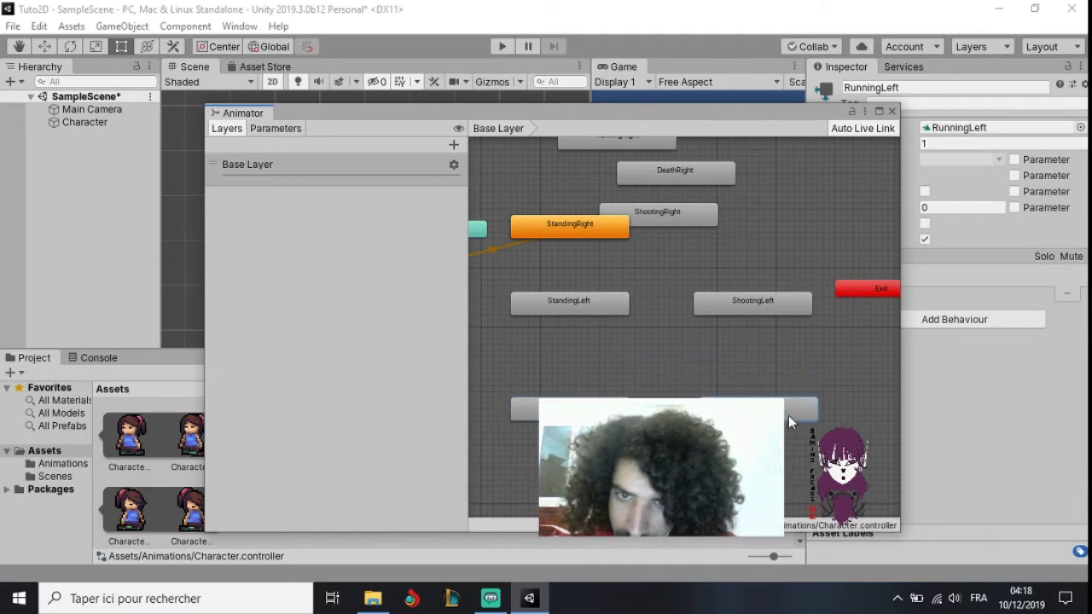
left_click(659, 339)
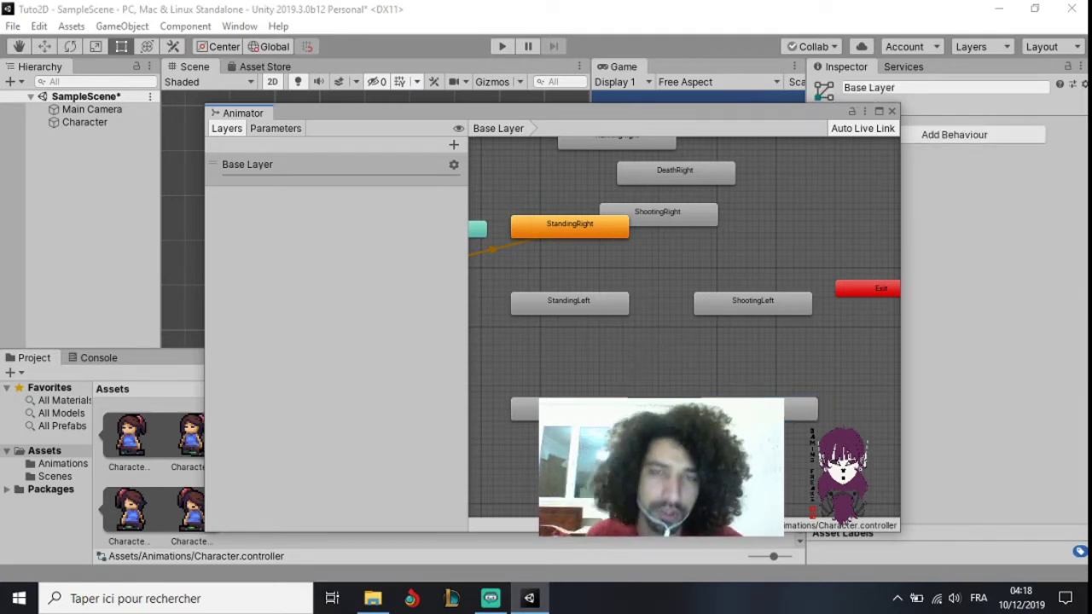
scroll(629, 390, "up", 2)
Step: Add transitions StandingRight → StandingLeft and StandingLeft → StandingRight
scroll(625, 393, "down", 3)
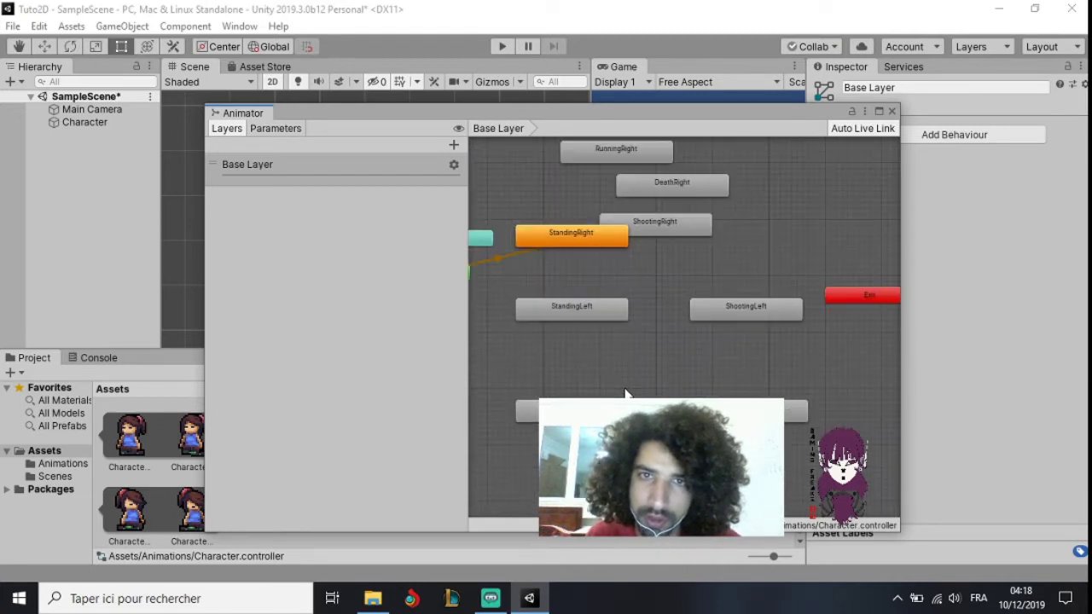
left_click(578, 244)
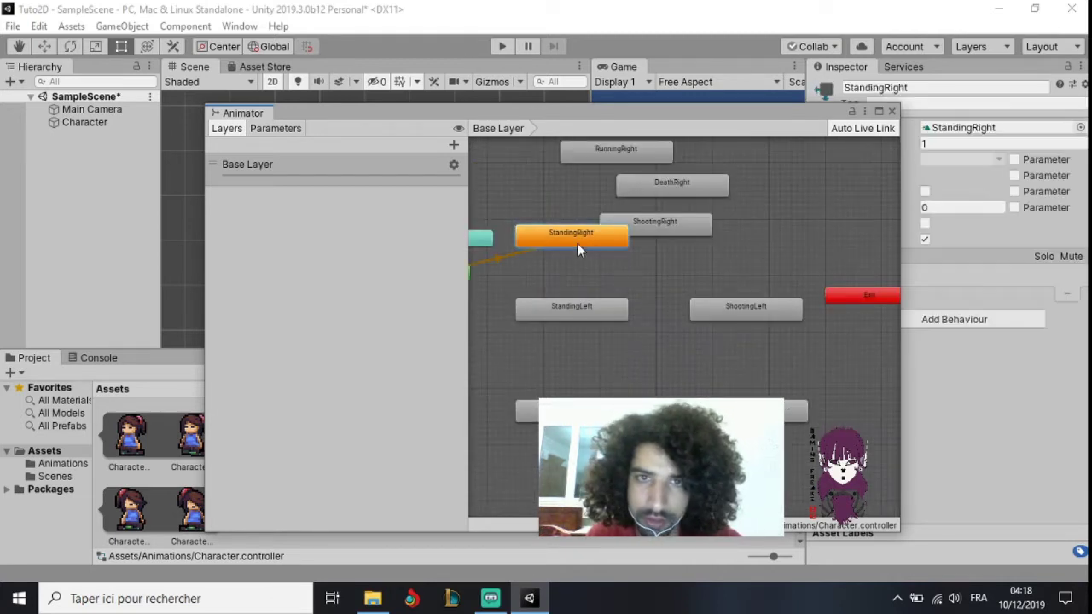
right_click(578, 248)
left_click(615, 253)
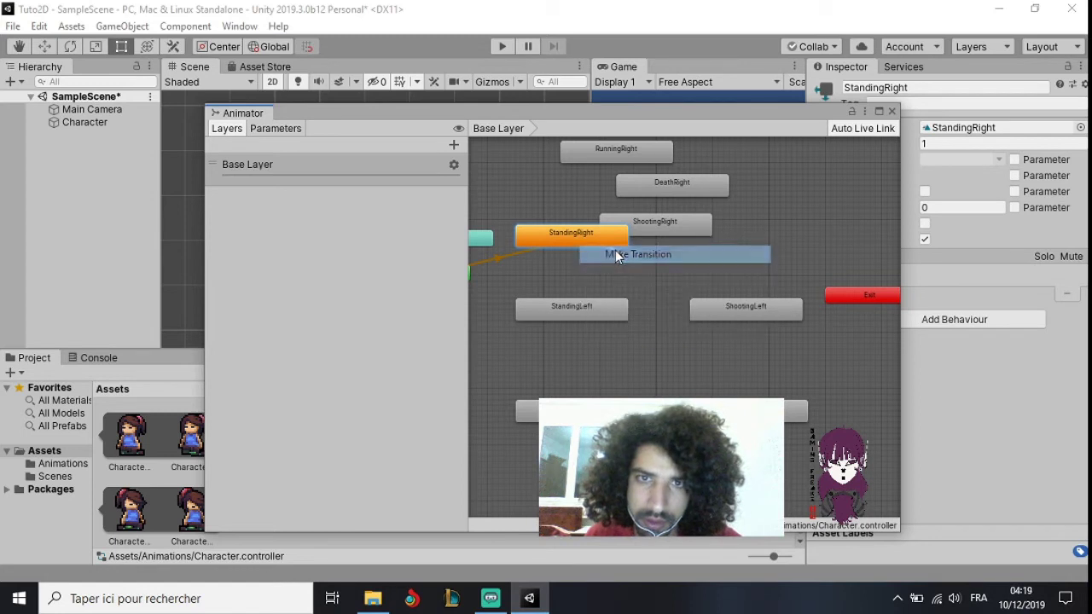
left_click(560, 304)
right_click(590, 306)
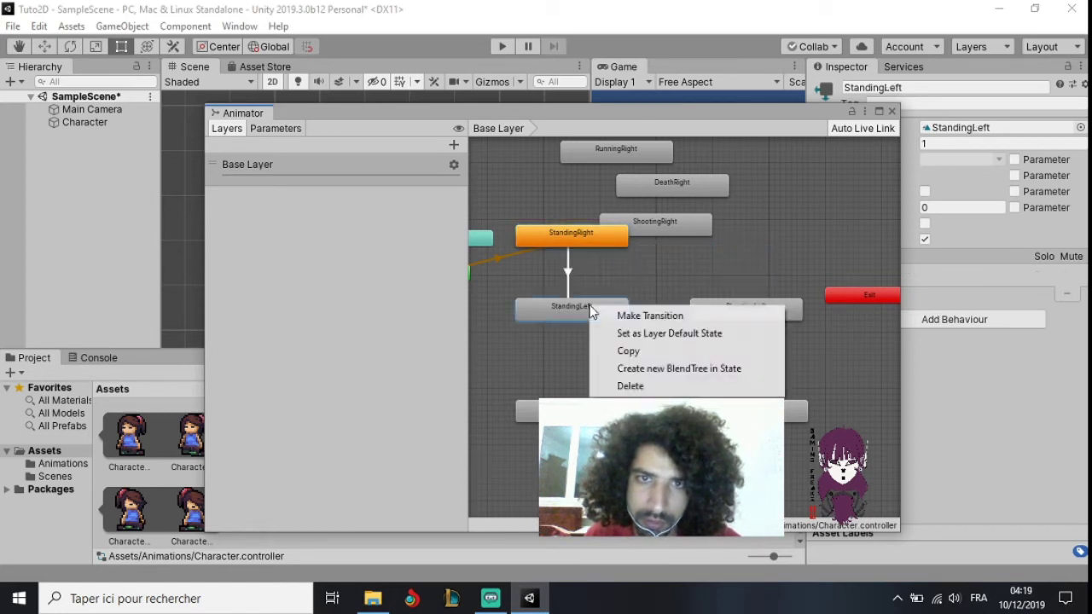
left_click(628, 318)
left_click(572, 233)
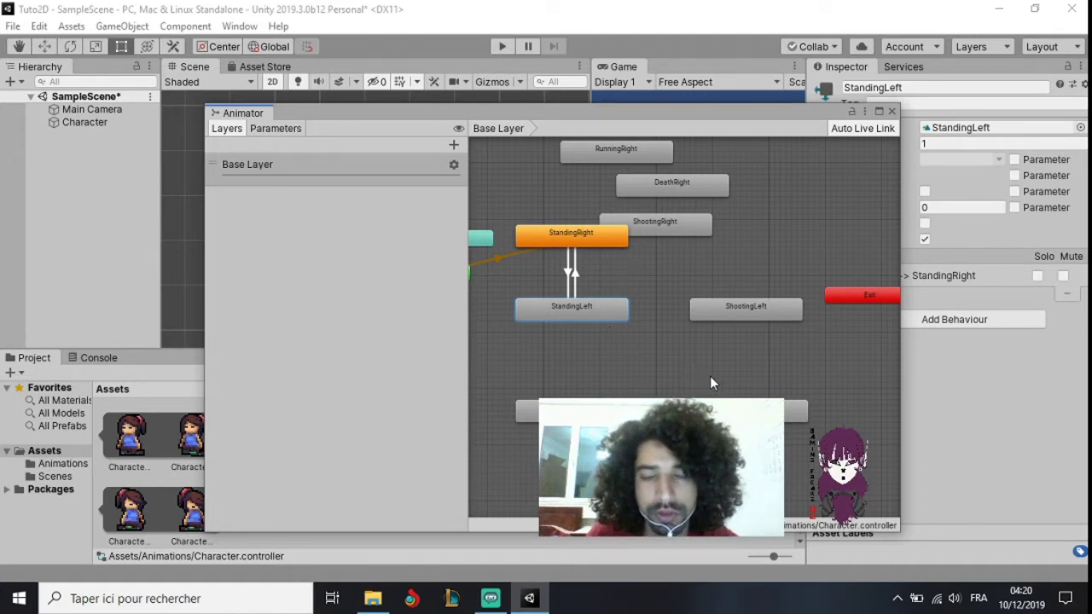
Step: Try moving DeathLeft higher in the graph, then return it to its lower position
left_click_drag(751, 412, 730, 368)
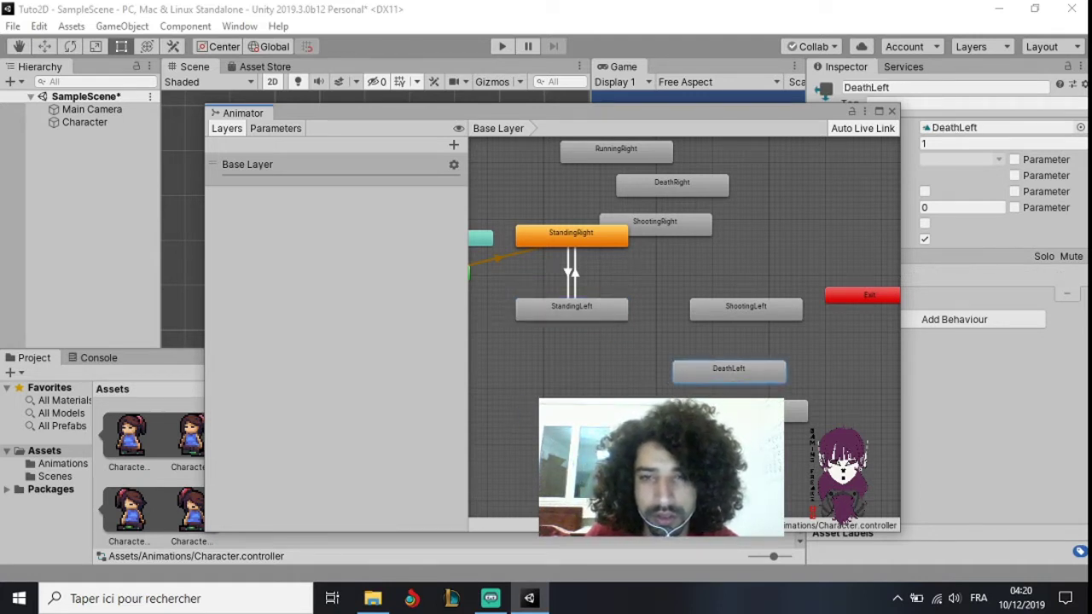
left_click_drag(572, 412, 577, 416)
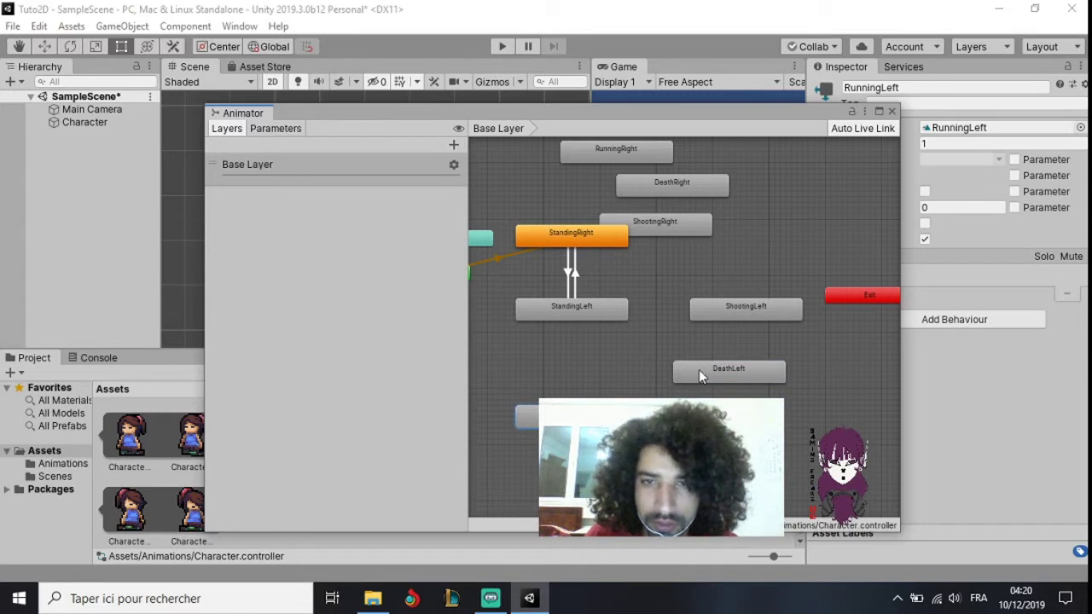
mouse_move(729, 369)
left_mouse_down()
mouse_move(769, 418)
mouse_move(753, 414)
left_mouse_up()
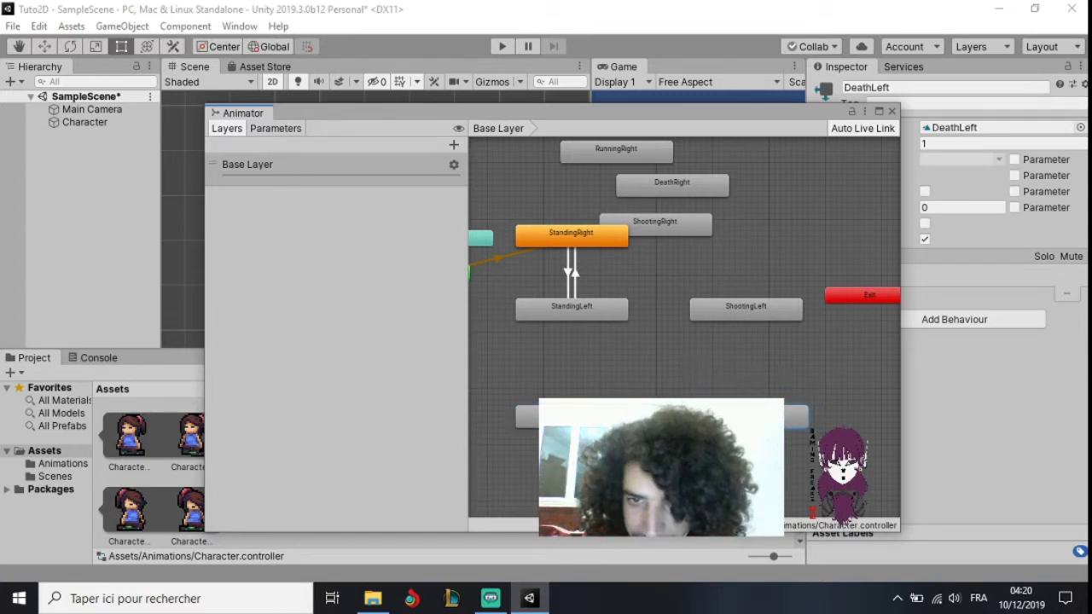
left_click(646, 397)
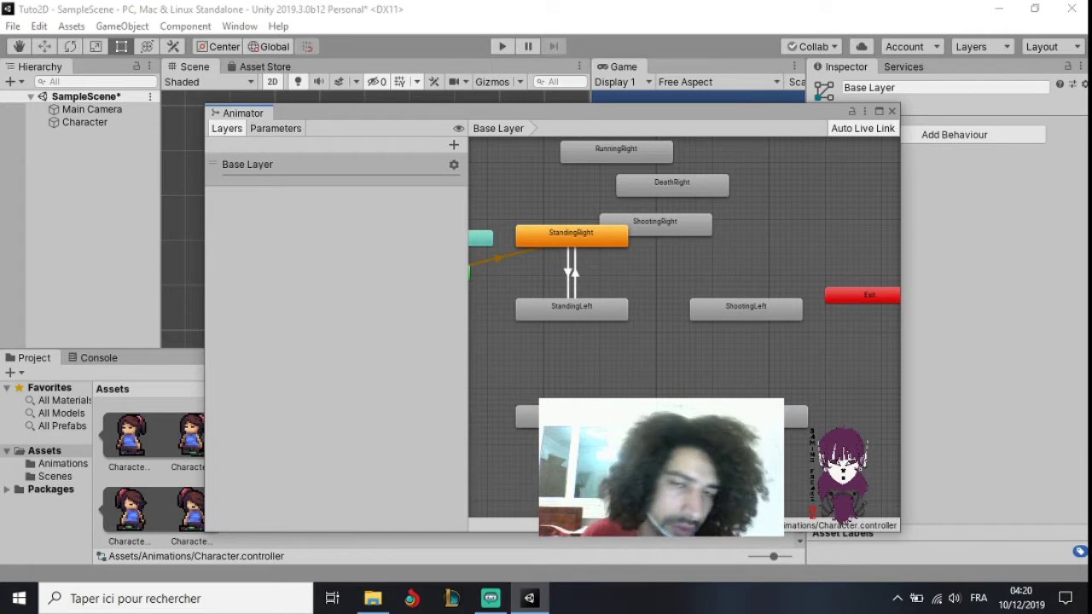
Step: Link StandingLeft and ShootingLeft with transitions in both directions
right_click(595, 306)
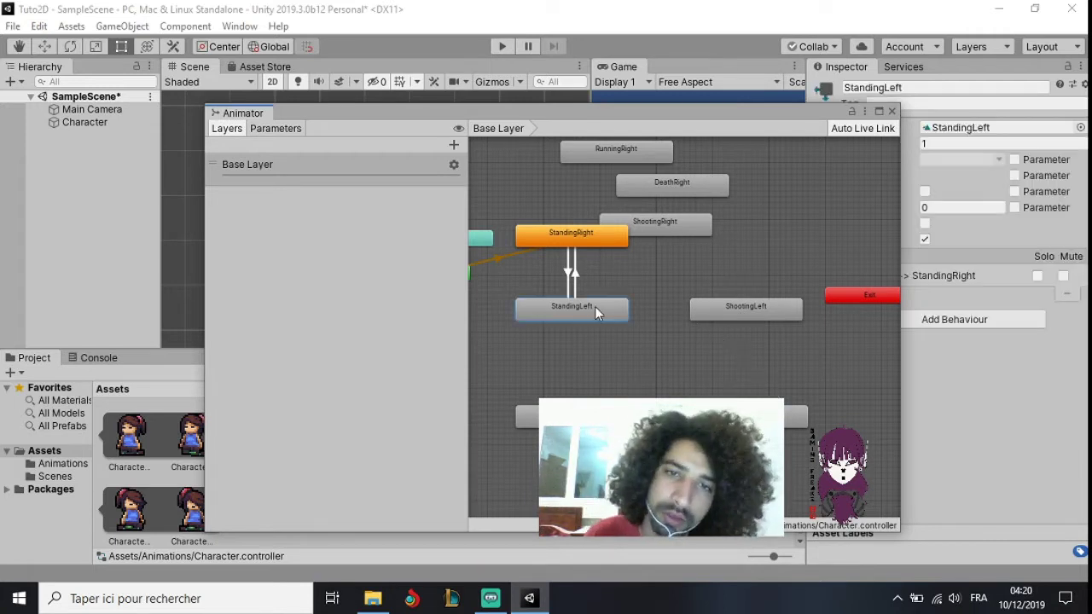
left_click(636, 316)
left_click(734, 309)
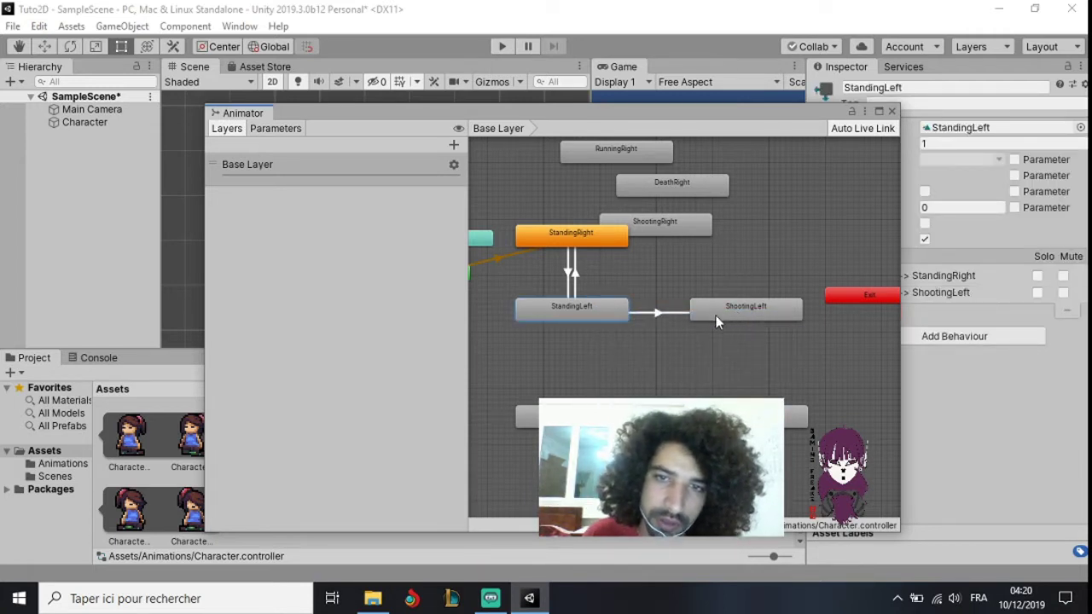
right_click(722, 314)
left_click(755, 326)
left_click(590, 319)
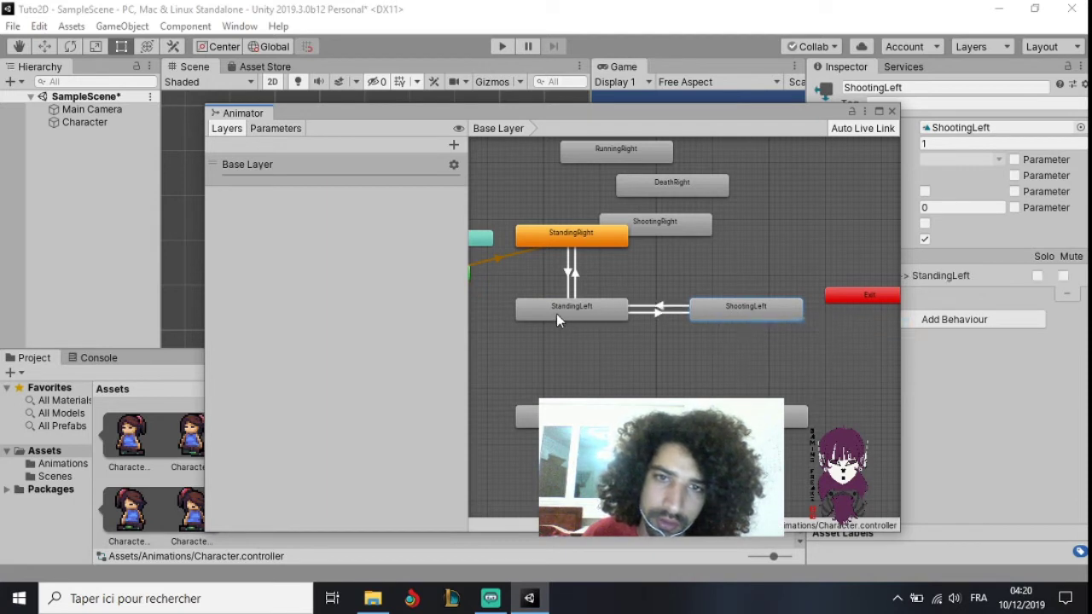
Step: Link StandingLeft and RunningLeft with transitions in both directions
right_click(556, 313)
left_click(572, 325)
left_click(572, 417)
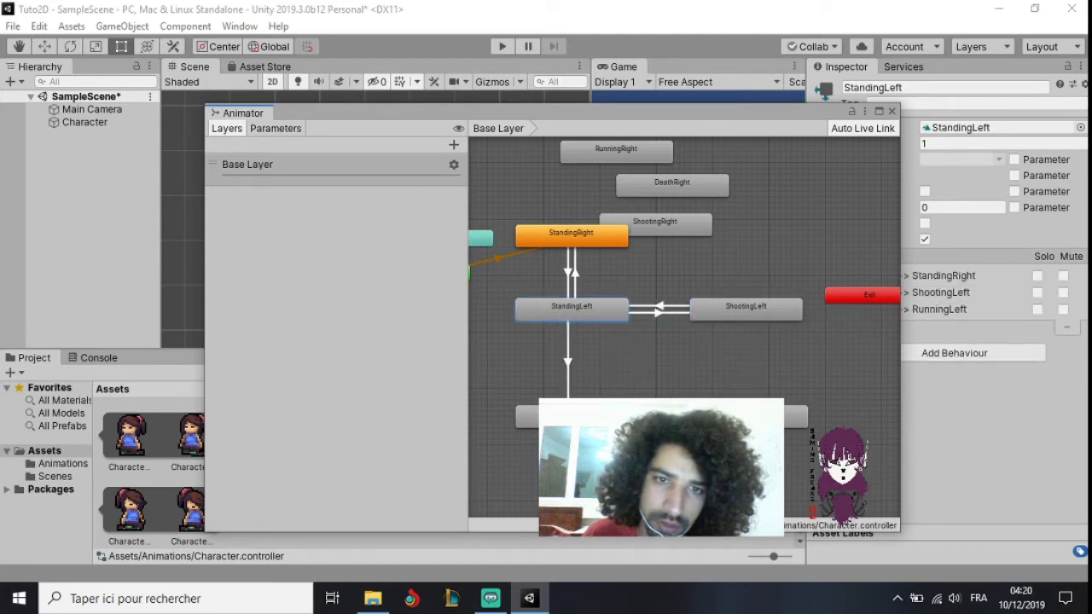
right_click(589, 416)
left_click(618, 431)
left_click(581, 307)
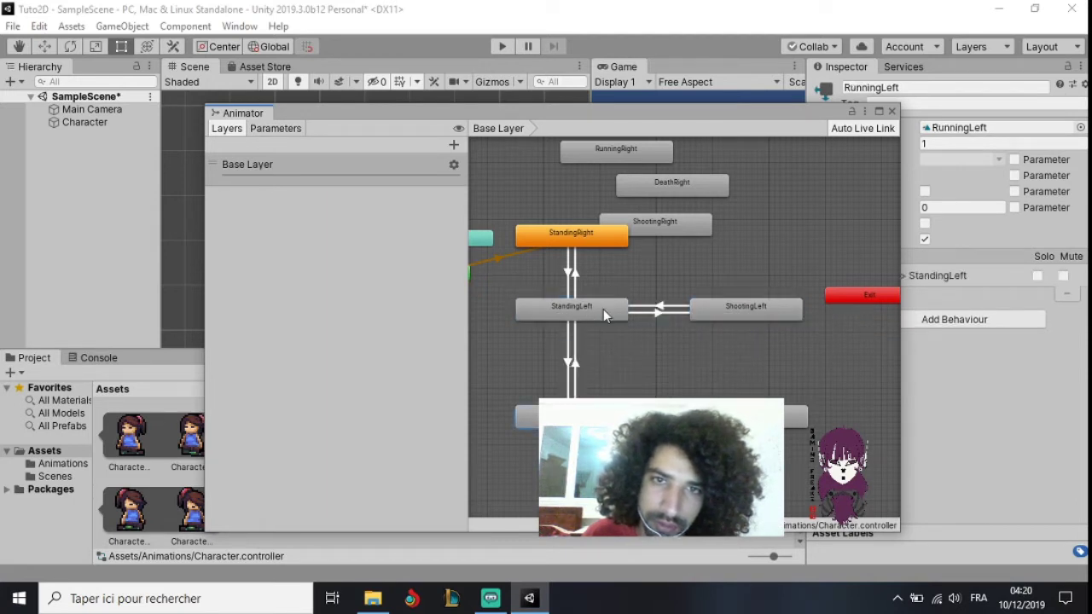
Step: Link StandingLeft and DeathLeft with transitions in both directions
right_click(603, 309)
left_click(638, 317)
left_click(738, 422)
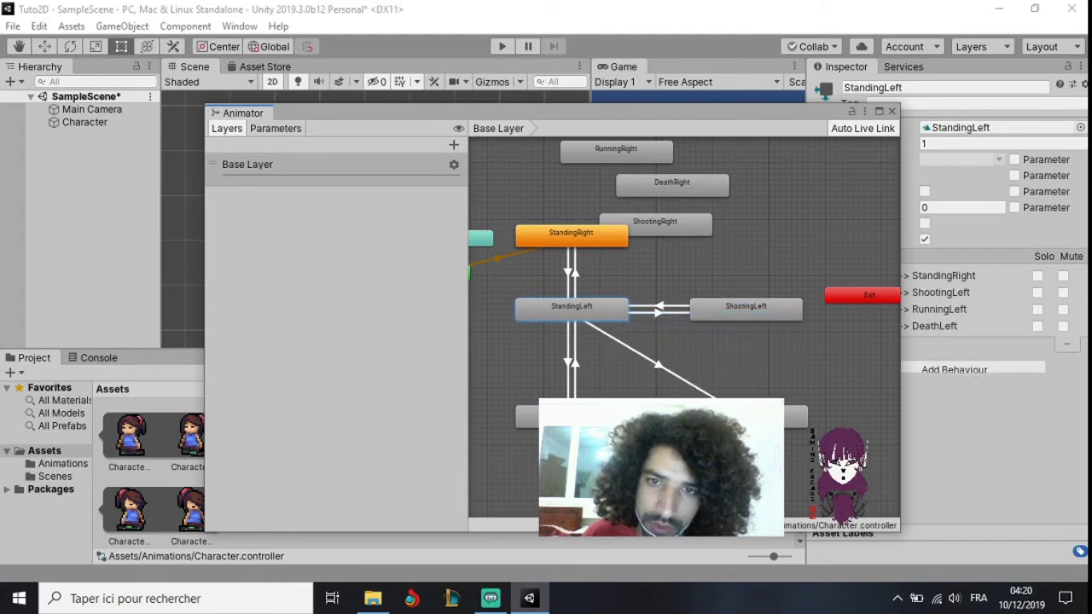
right_click(611, 313)
left_click(764, 398)
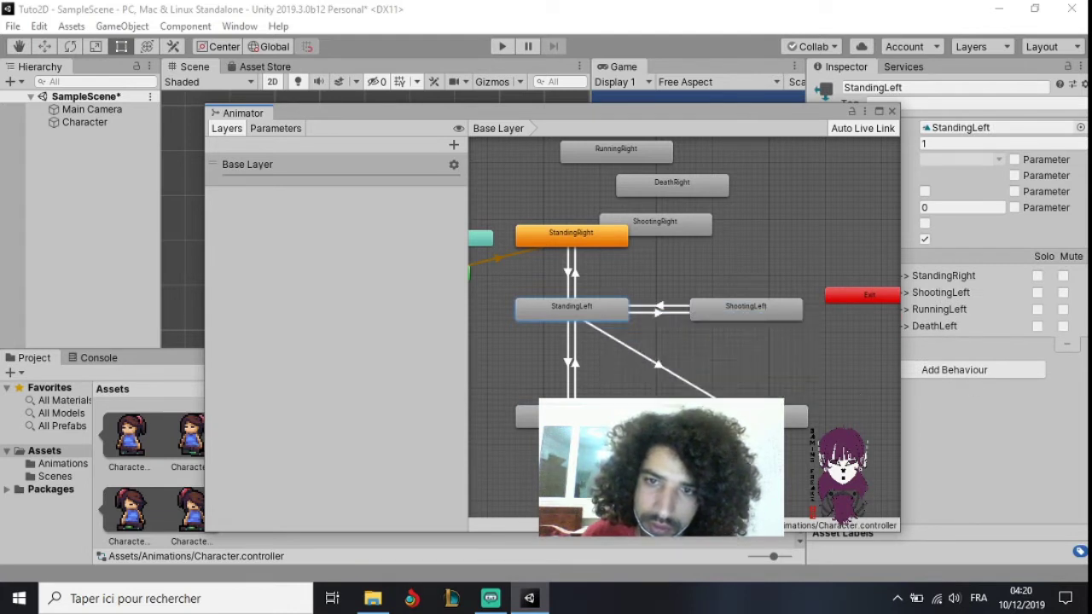
left_click(738, 423)
right_click(740, 427)
left_click(756, 424)
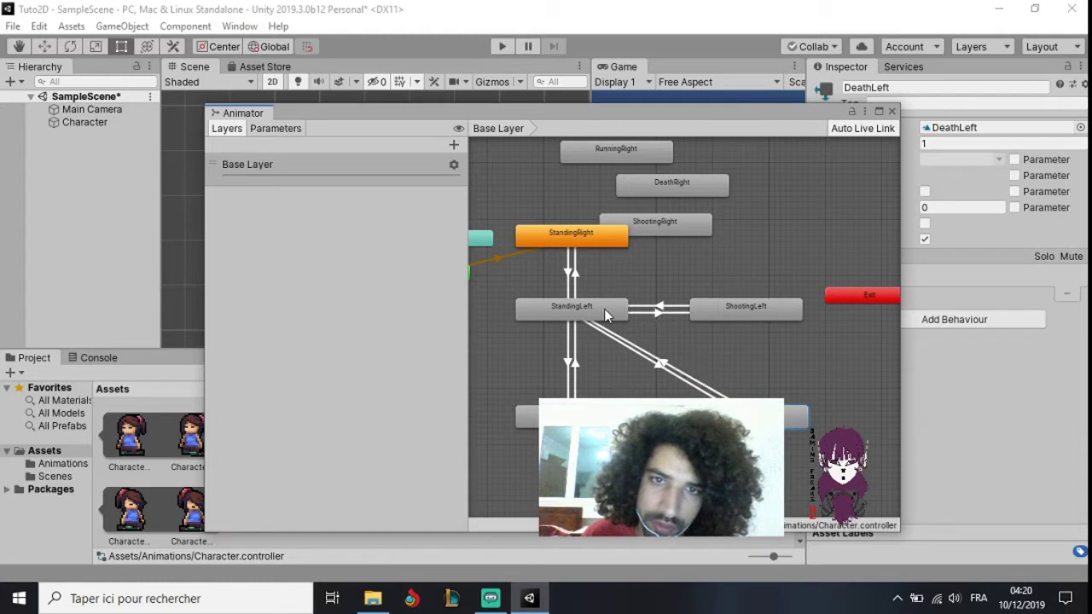
left_click(605, 316)
Step: Pan the graph to show Any State and Entry, and move the Animator window to reveal the game preview
middle_click_drag(645, 273, 789, 270)
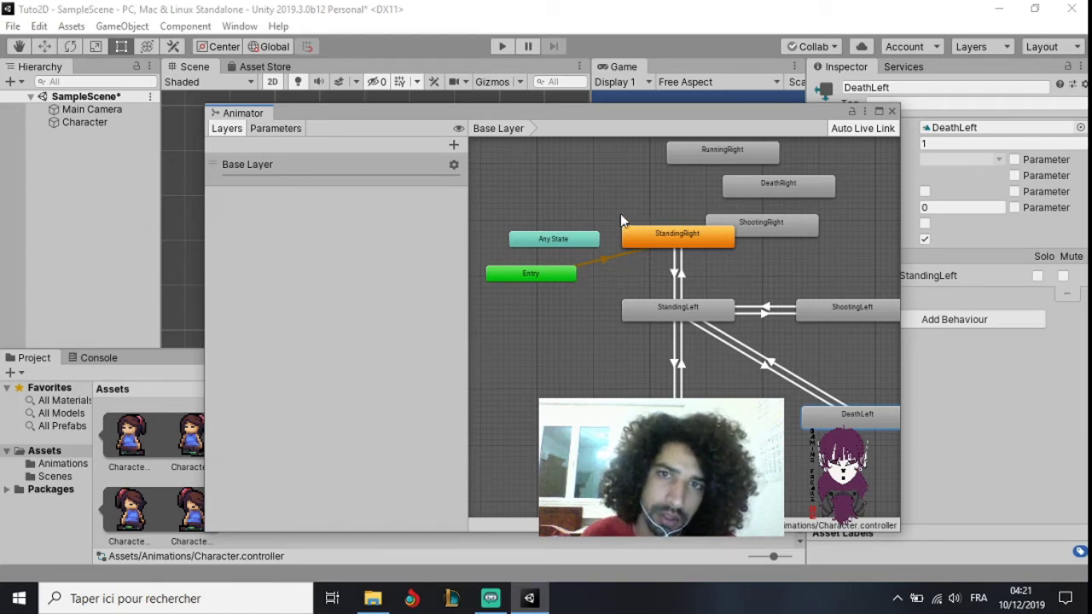
left_click_drag(596, 113, 364, 86)
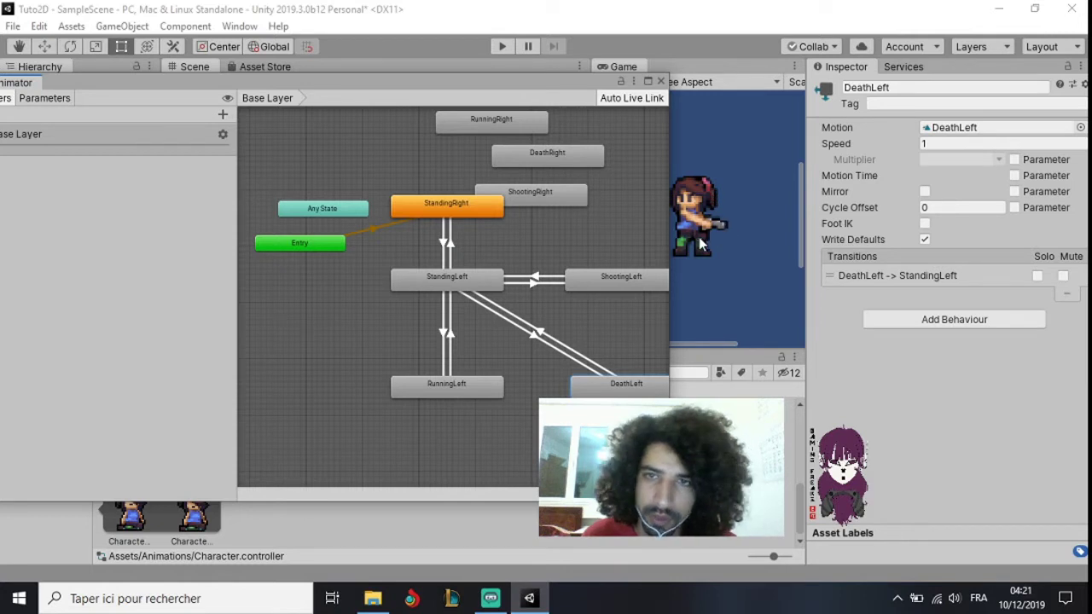
left_click(494, 45)
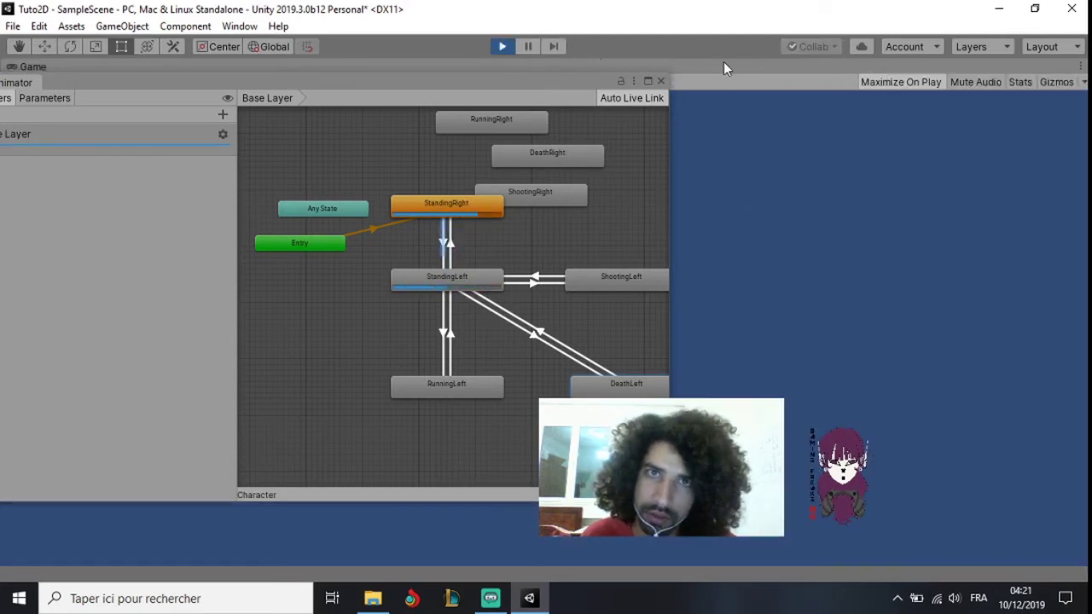
left_click(502, 46)
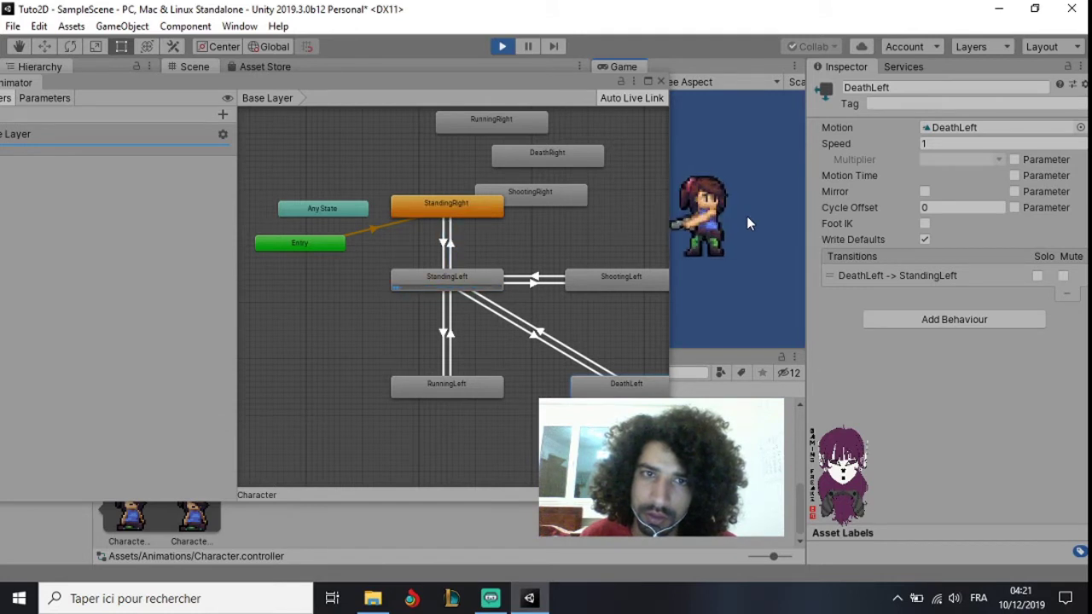
left_click(502, 47)
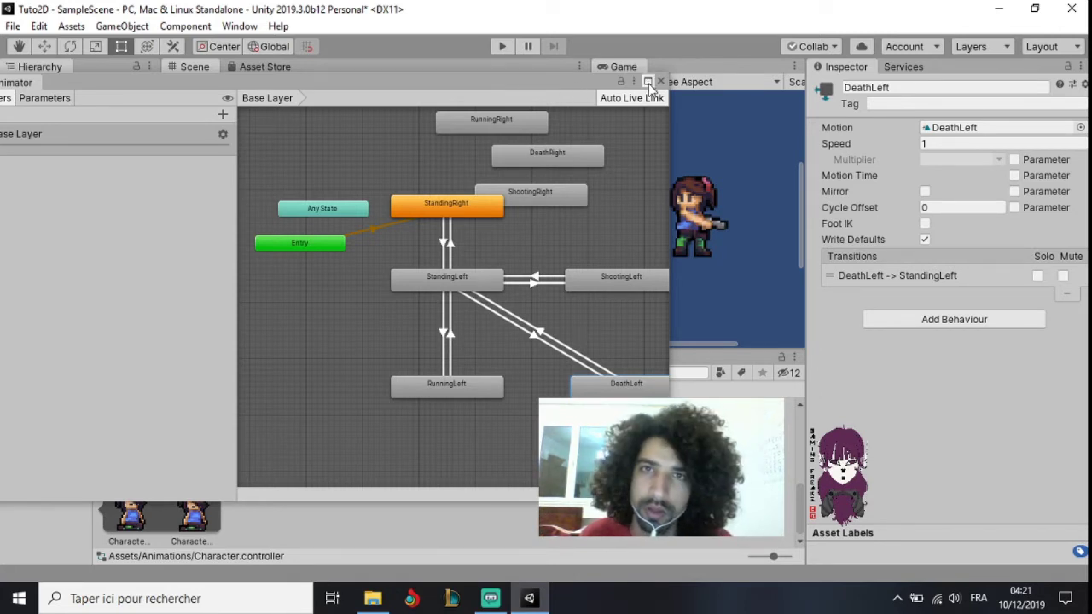
Step: Place RunningRight above StandingRight, ShootingRight to its right, and DeathRight level with RunningRight
left_click_drag(496, 86, 632, 107)
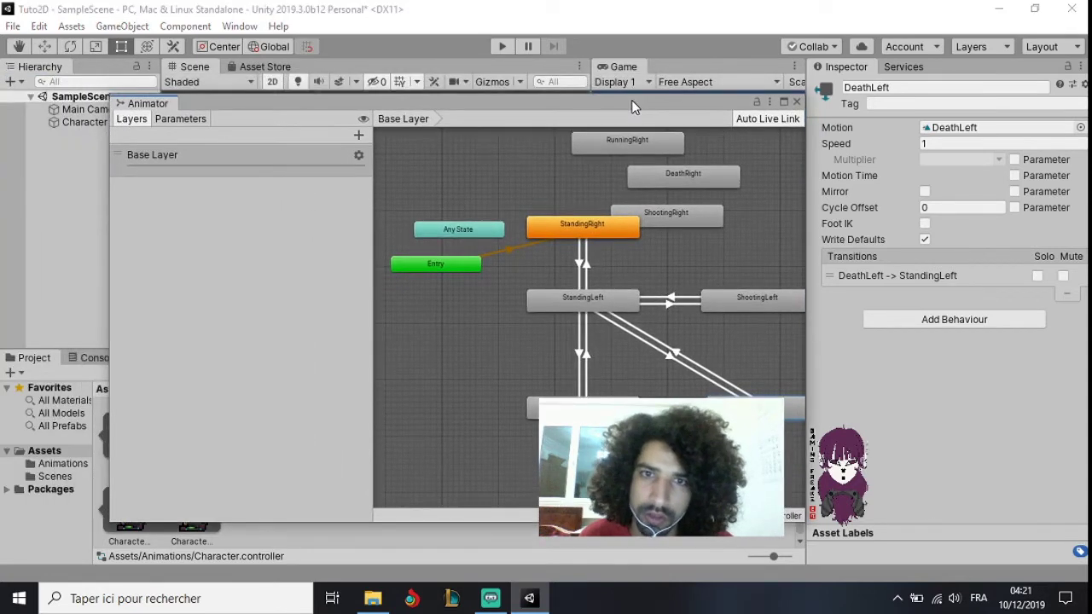
scroll(667, 235, "up", 1)
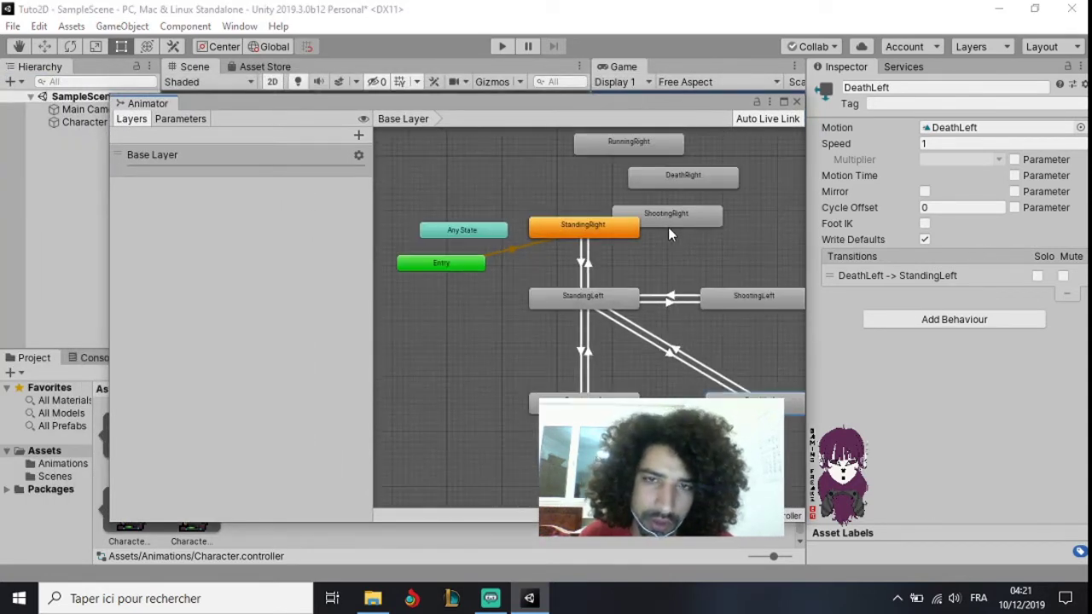
scroll(756, 188, "down", 1)
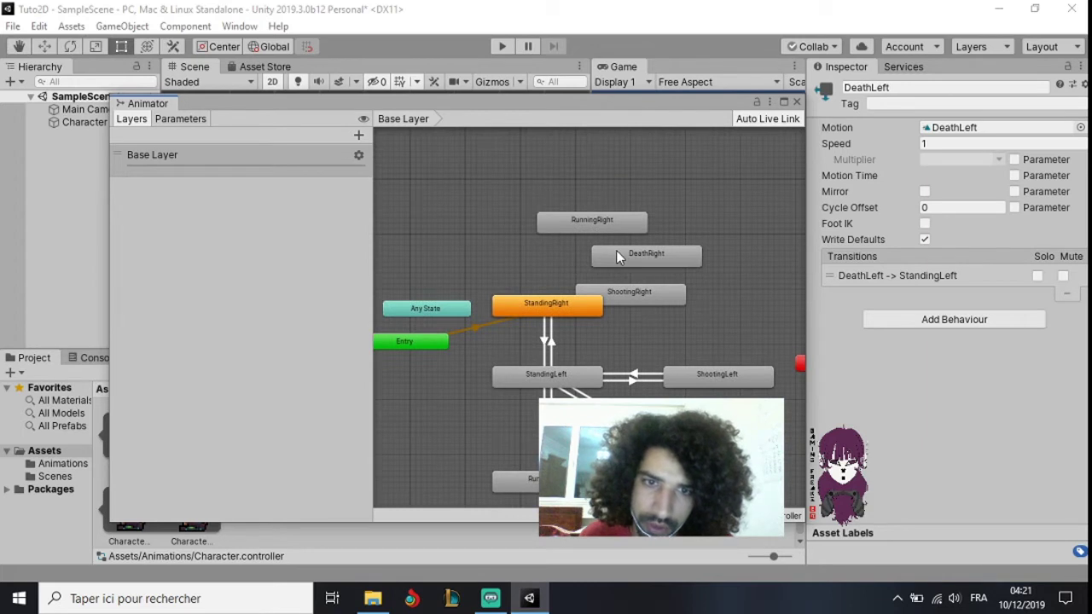
mouse_move(605, 220)
left_mouse_down()
mouse_move(555, 225)
mouse_move(567, 224)
mouse_move(564, 203)
left_mouse_up()
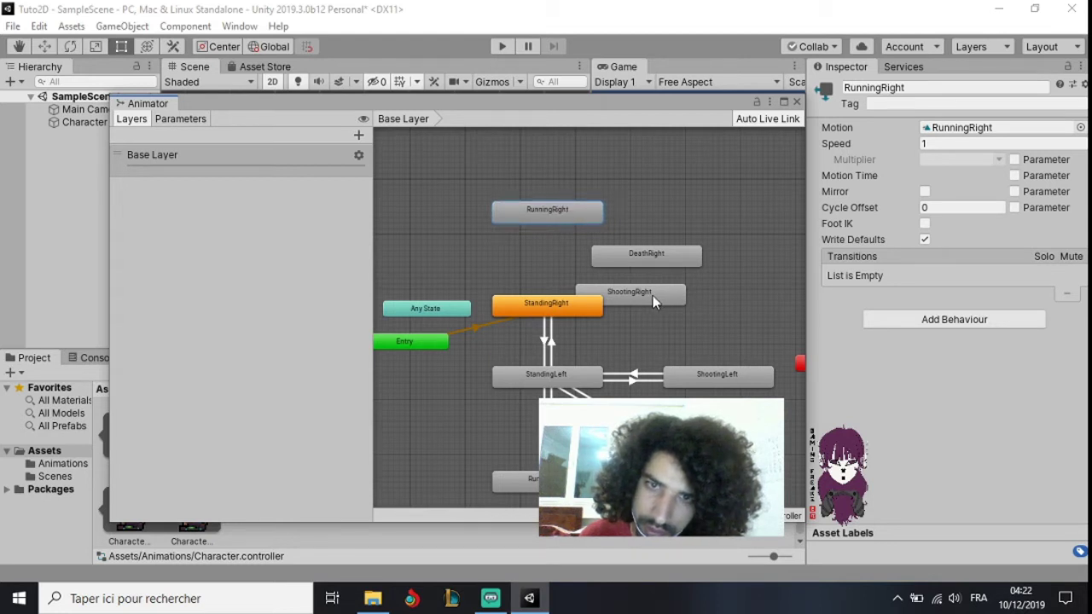
left_click_drag(654, 295, 738, 307)
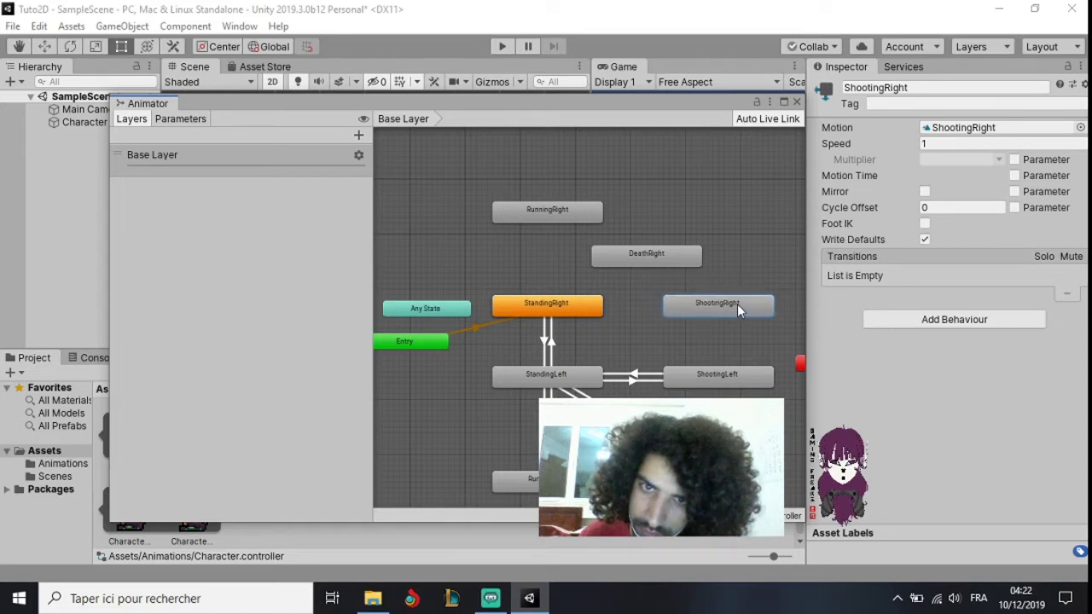
mouse_move(680, 256)
left_mouse_down()
mouse_move(762, 203)
mouse_move(745, 215)
left_mouse_up()
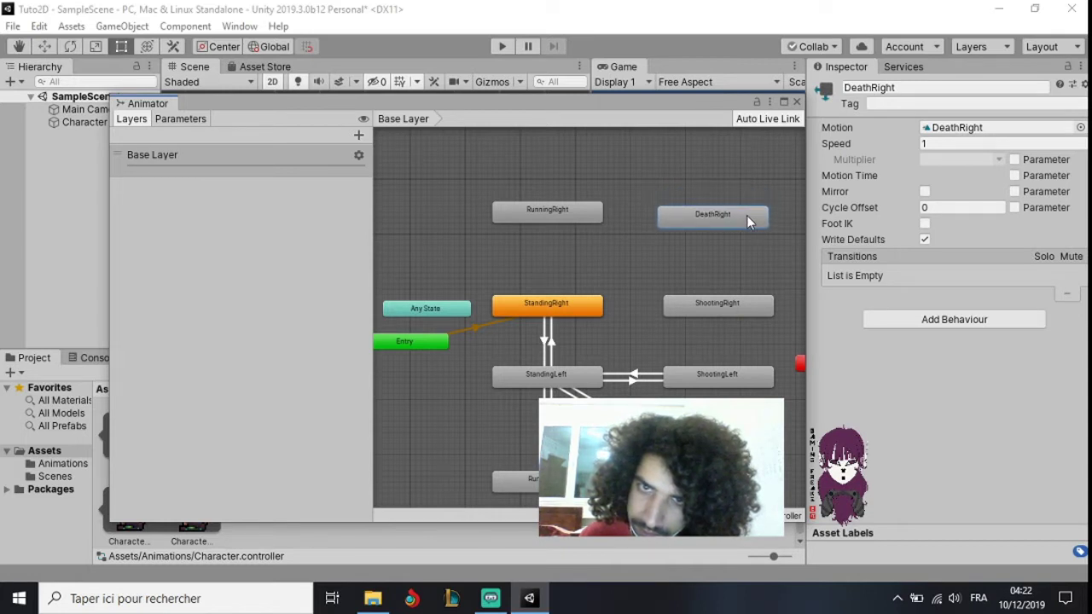
left_click_drag(747, 215, 748, 210)
Step: Link StandingRight and RunningRight with transitions in both directions
left_click(668, 255)
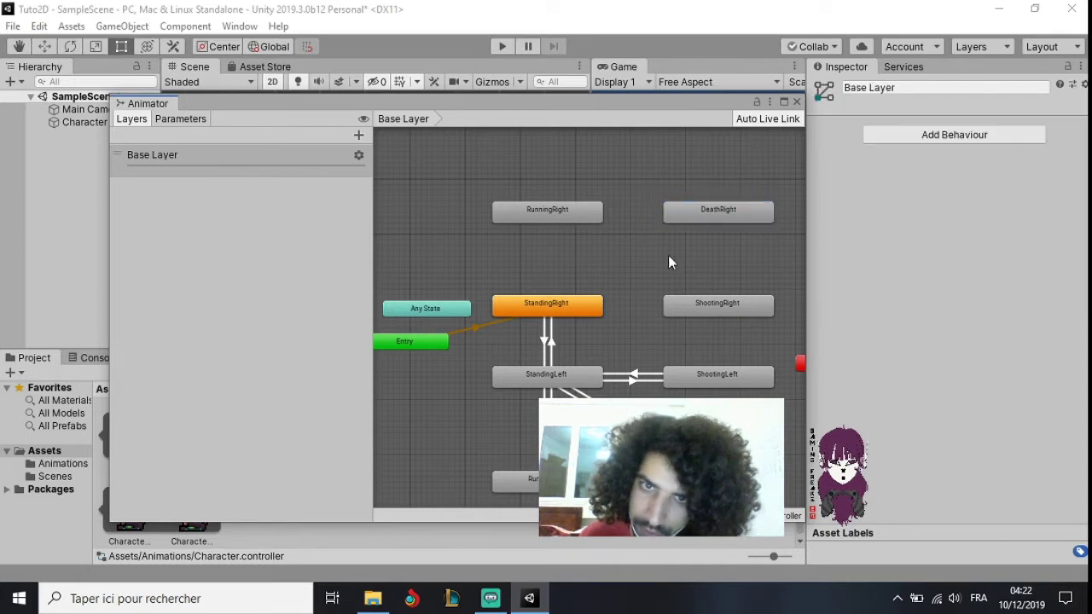
left_click(576, 307)
right_click(580, 312)
left_click(635, 321)
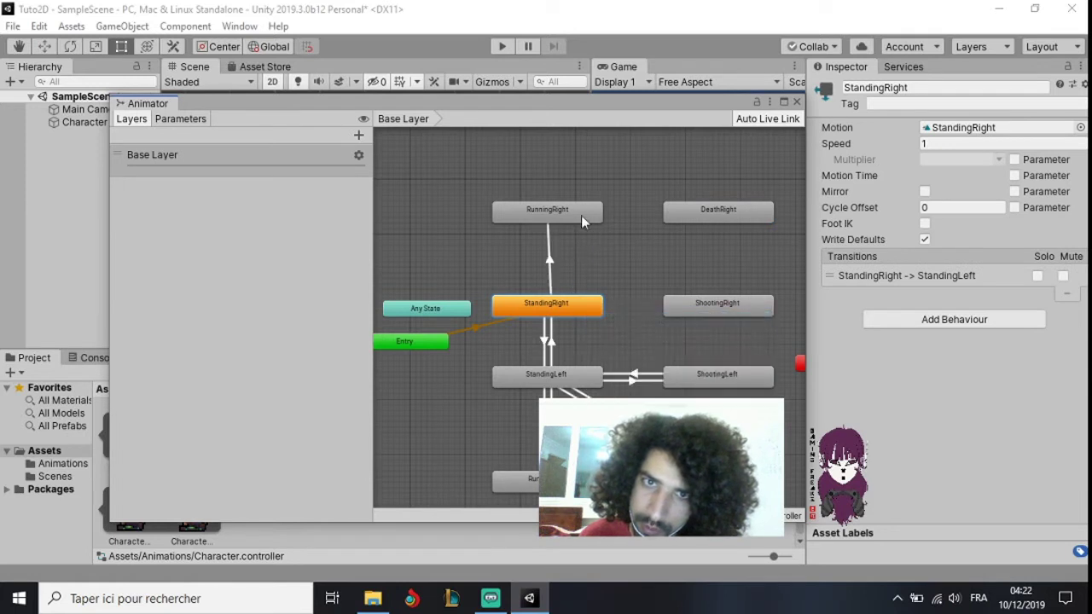
left_click(561, 212)
right_click(561, 212)
left_click(616, 224)
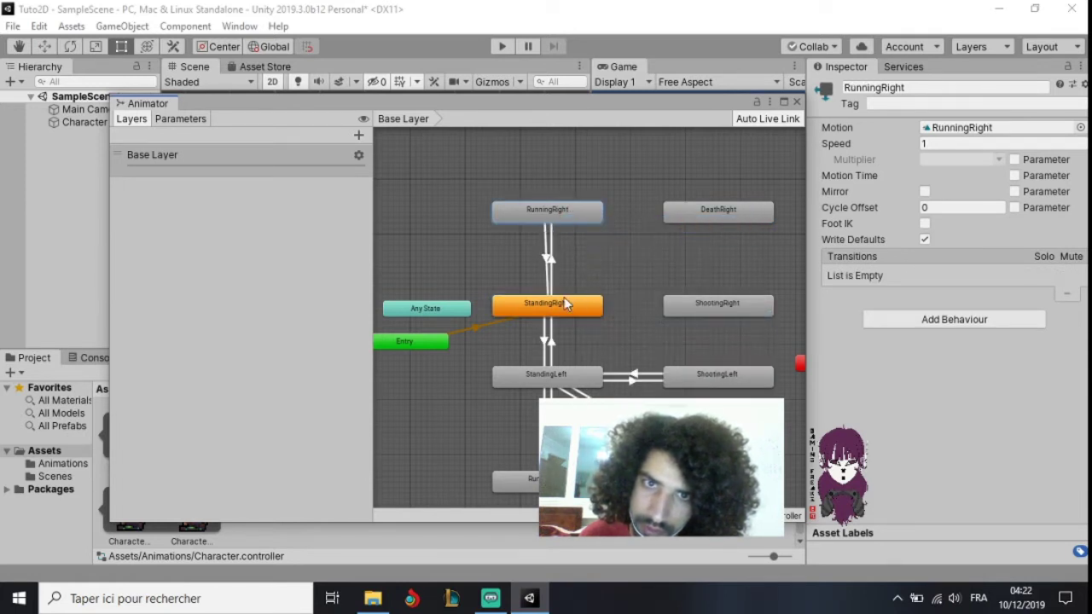
left_click(565, 306)
Step: Link DeathRight and StandingRight with transitions in both directions
right_click(674, 215)
left_click(708, 222)
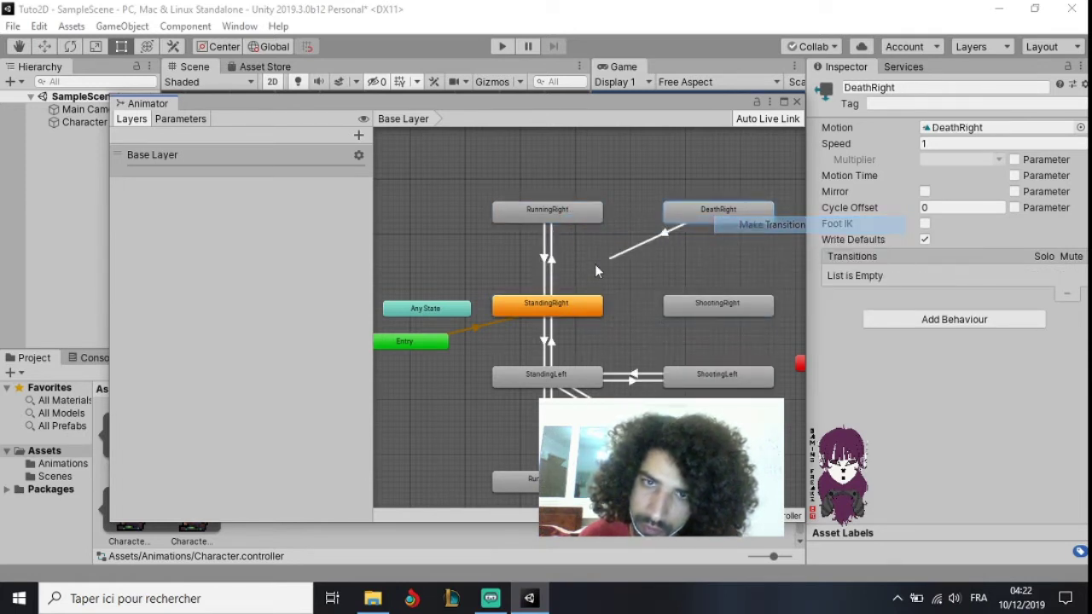
left_click(563, 306)
right_click(564, 308)
left_click(616, 317)
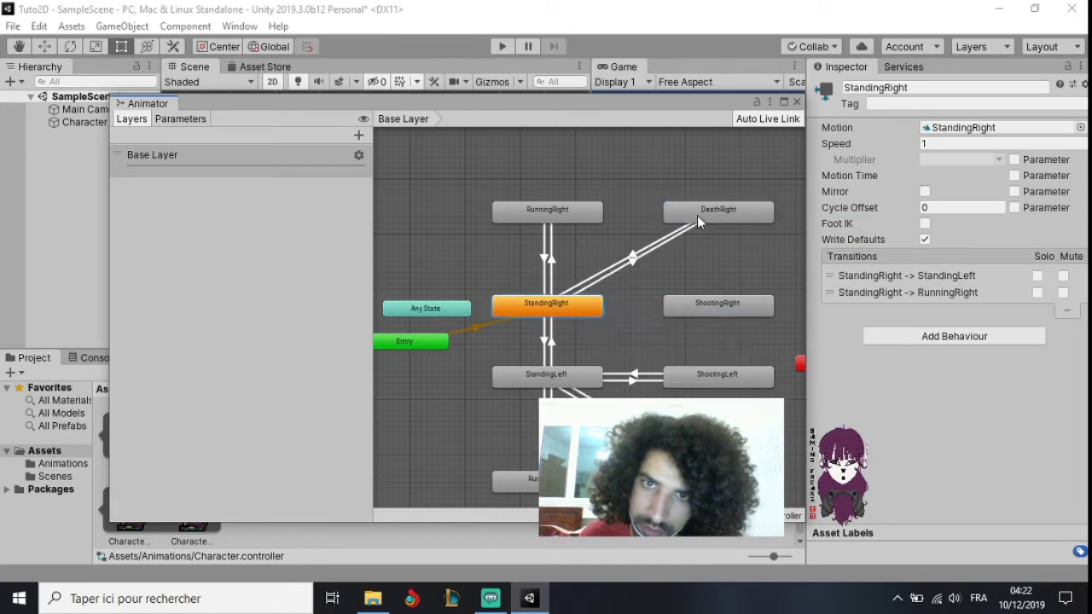
left_click(697, 215)
Step: Link ShootingRight and StandingRight with transitions in both directions
left_click(724, 306)
right_click(723, 305)
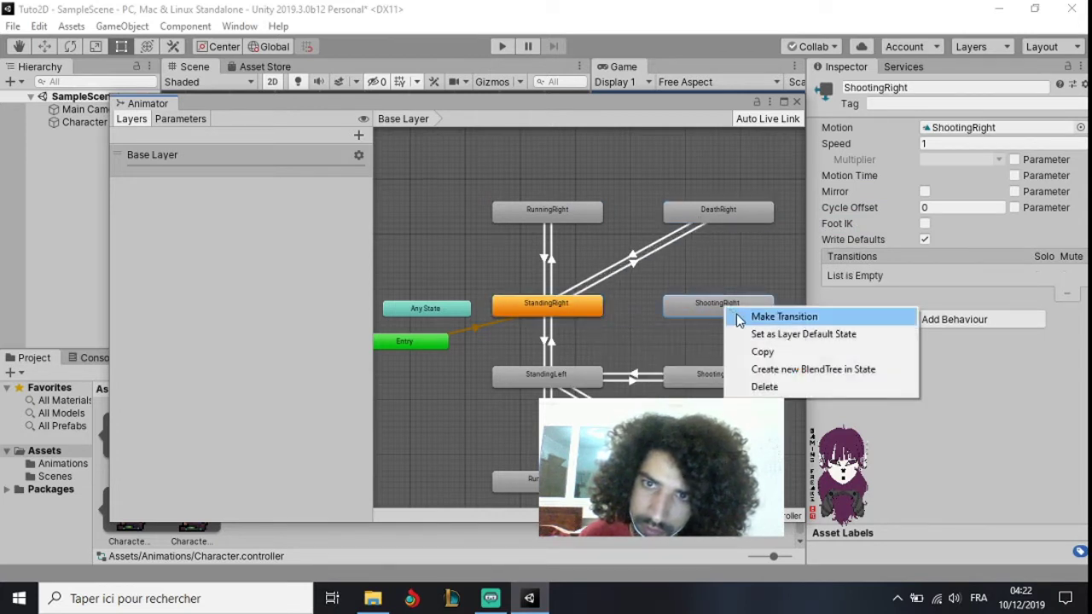
left_click(725, 321)
left_click(582, 315)
left_click(582, 315)
right_click(582, 315)
left_click(643, 322)
left_click(698, 307)
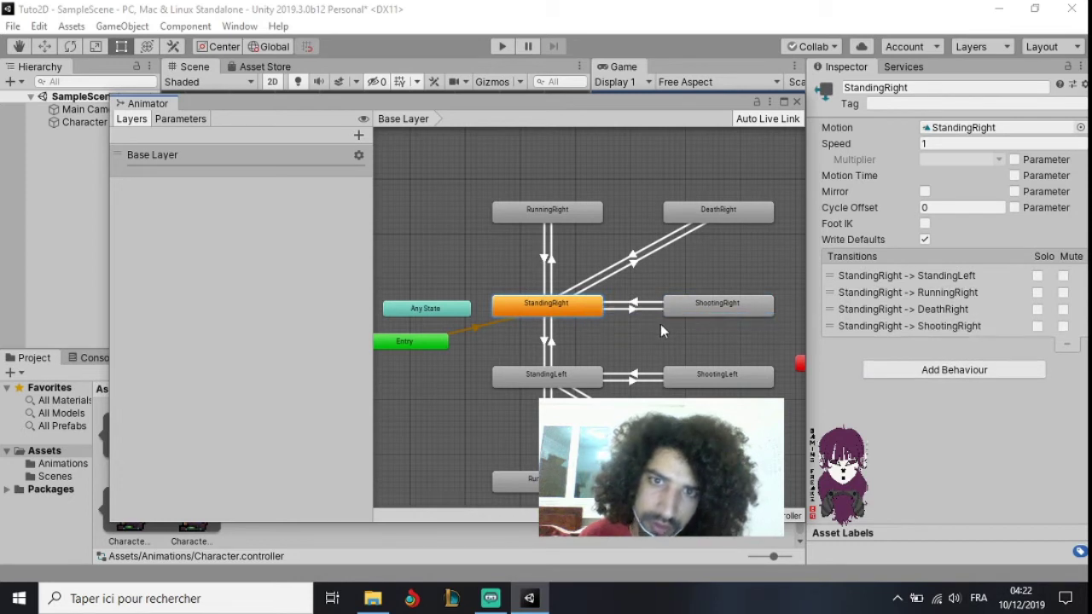
left_click(661, 325)
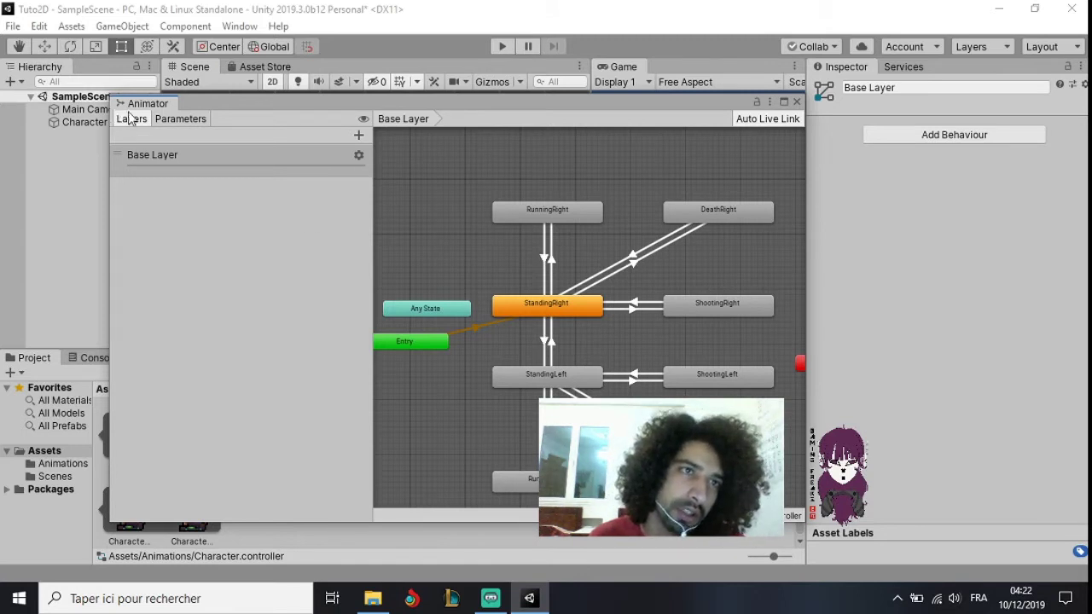
Step: In the Parameters list, add bool parameters named FacingLeft and Standing
left_click(158, 121)
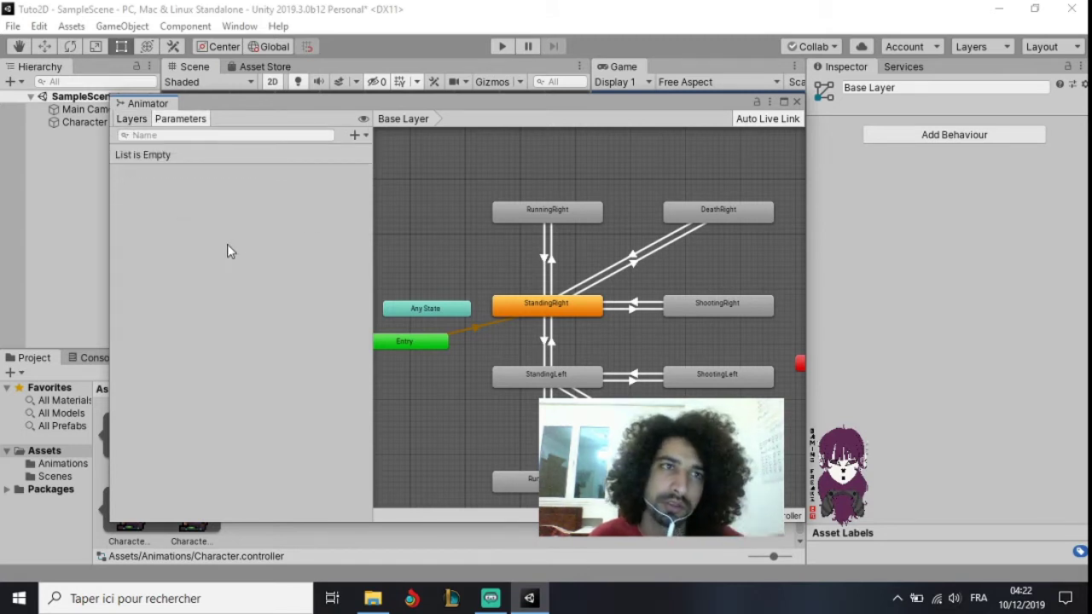
left_click(355, 135)
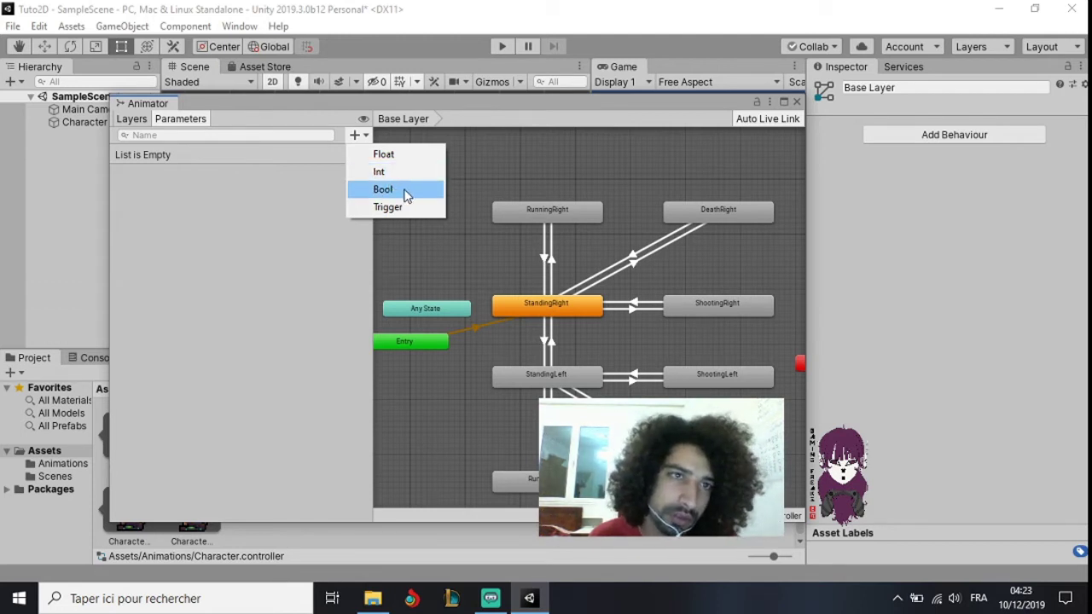
left_click(409, 197)
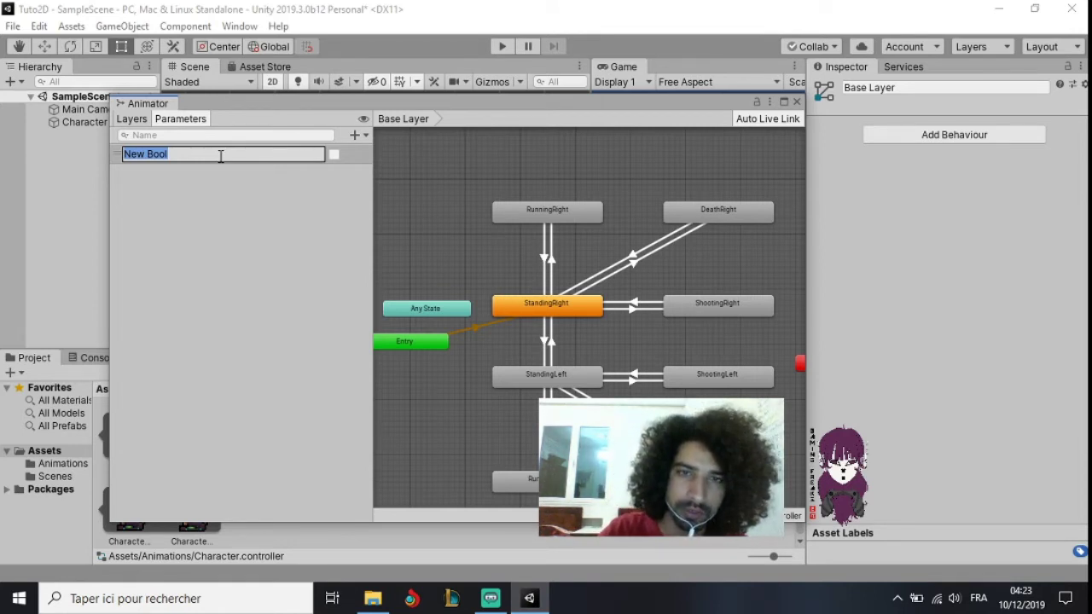
type("Fir")
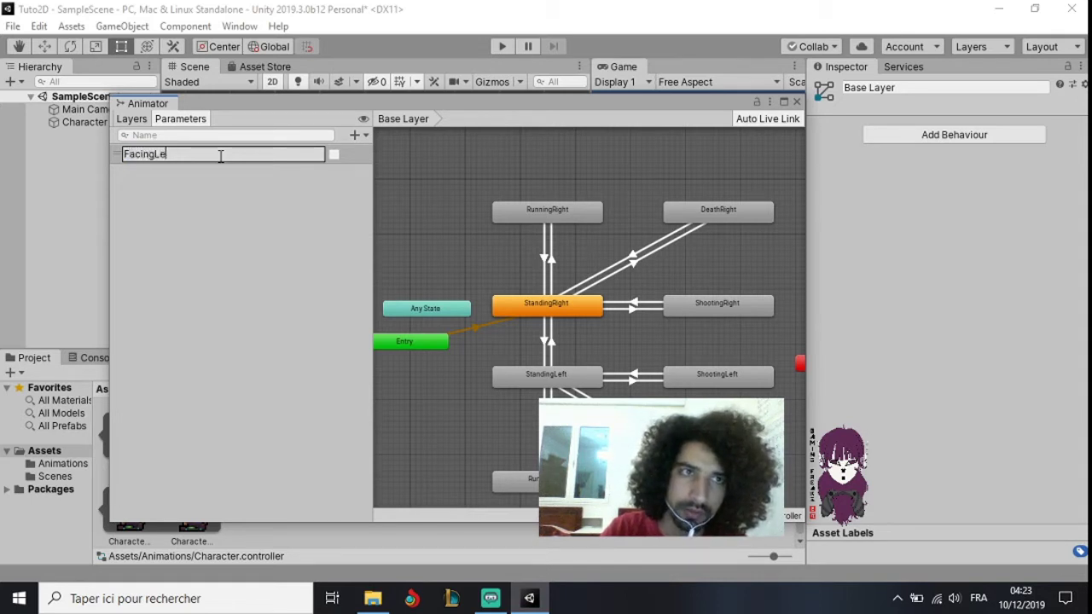
key("Return")
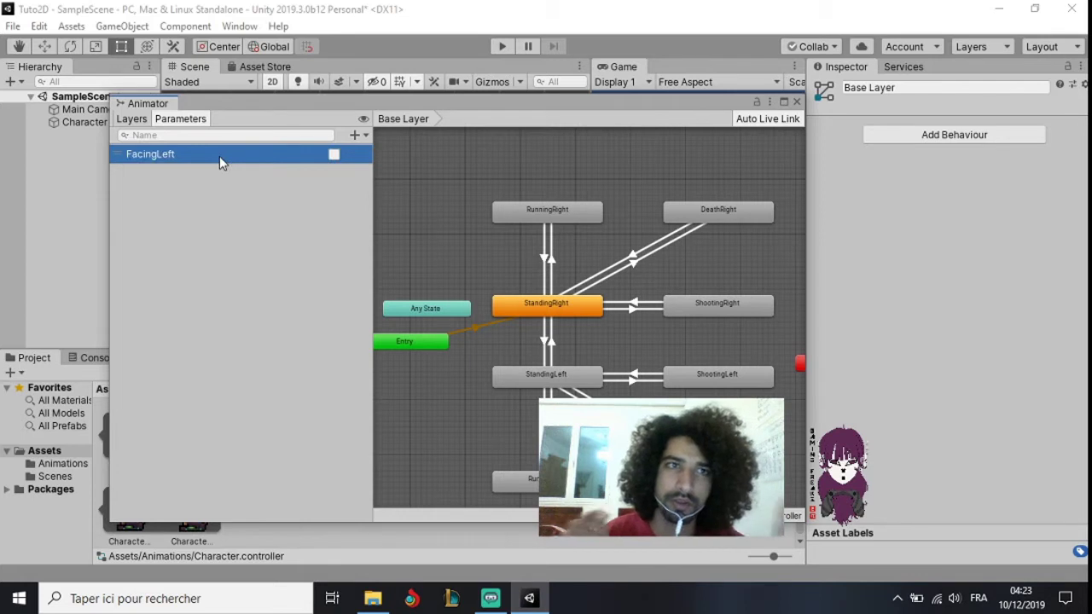
left_click(362, 135)
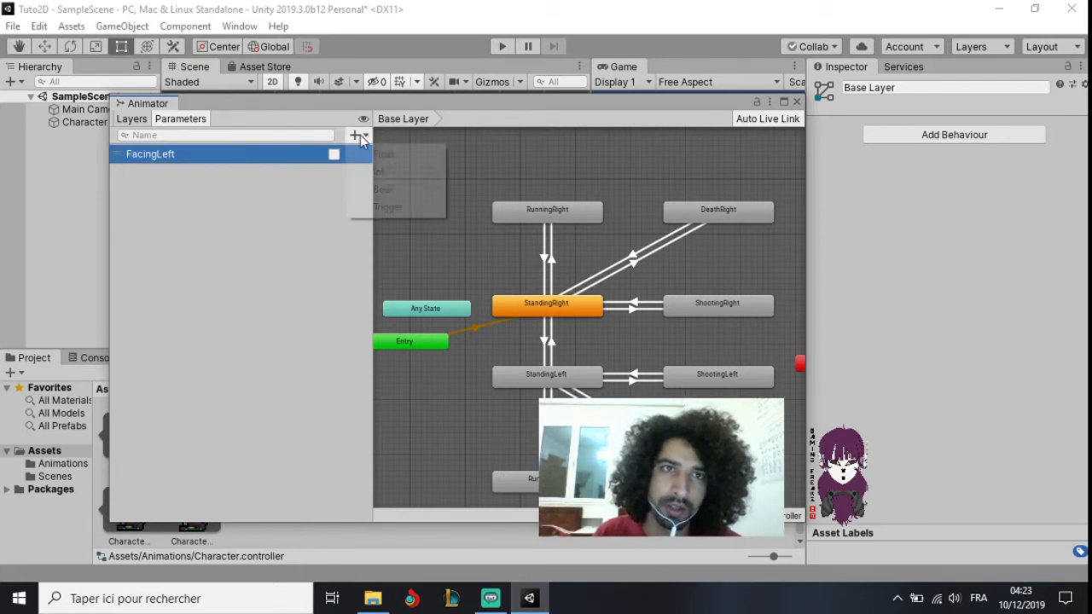
left_click(385, 189)
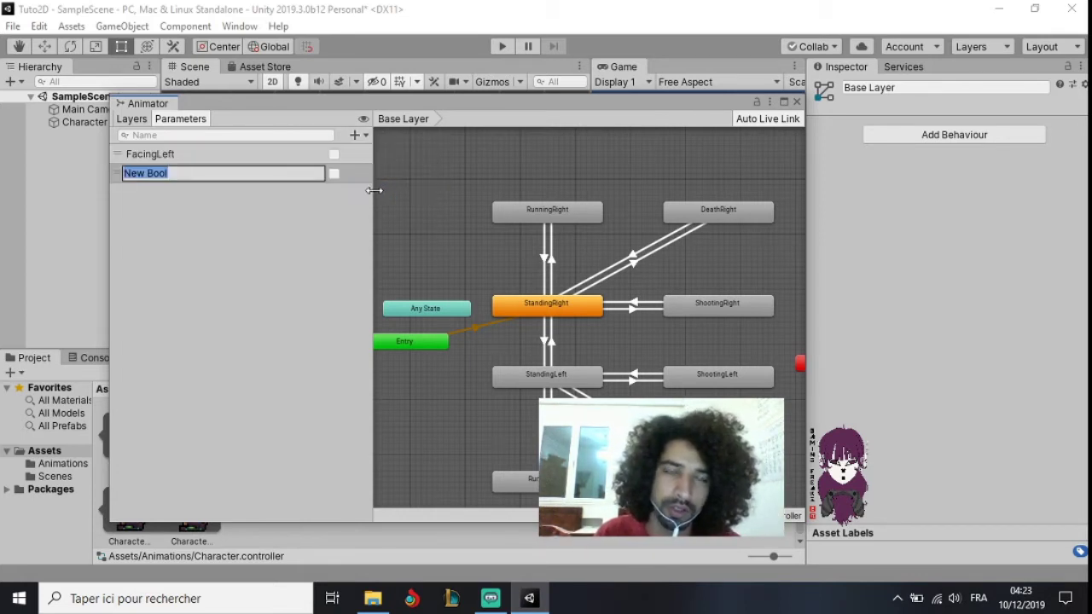
type("S")
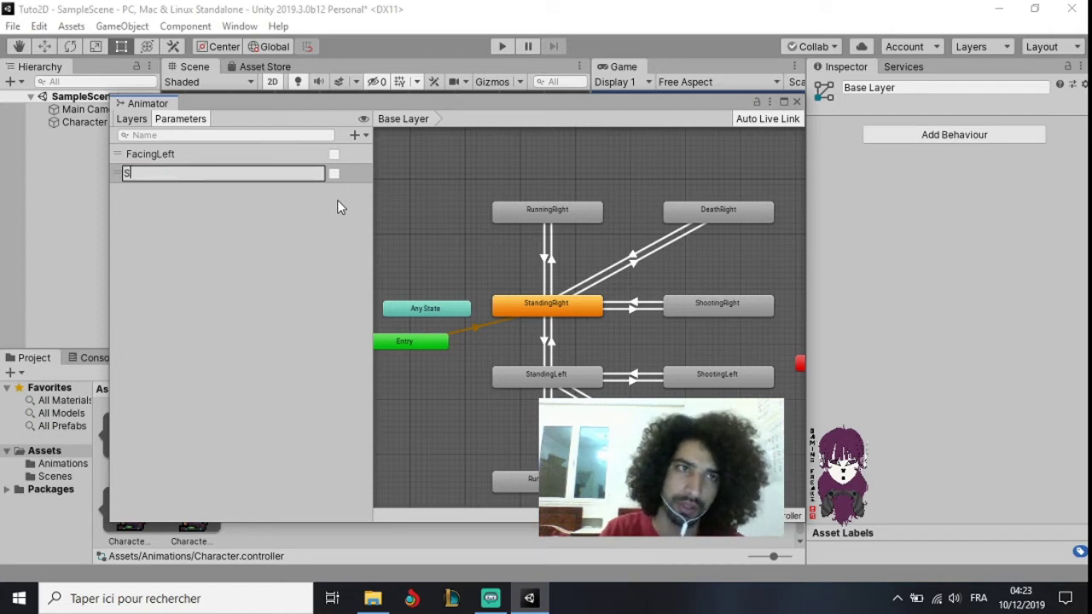
type("g")
key("Return")
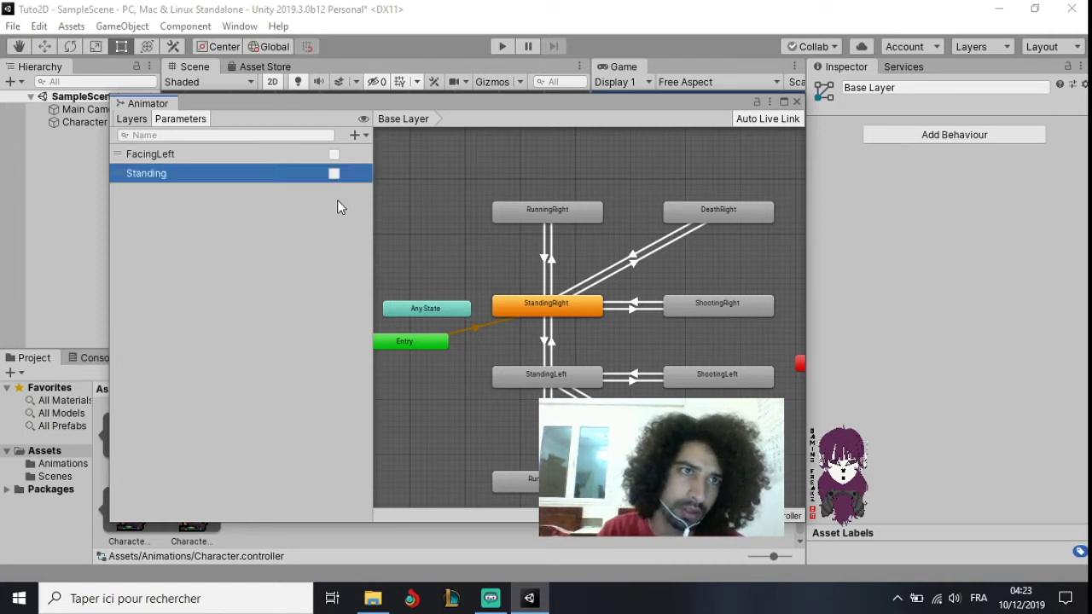
Step: Add bool parameters named Running and Shooting
left_click(359, 134)
left_click(384, 189)
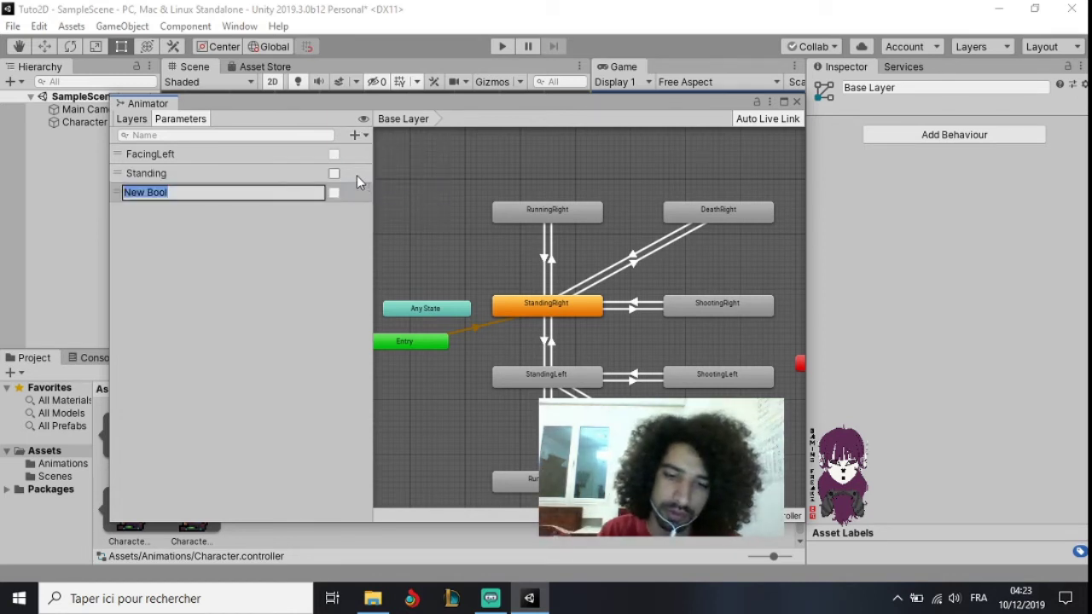
type("Running")
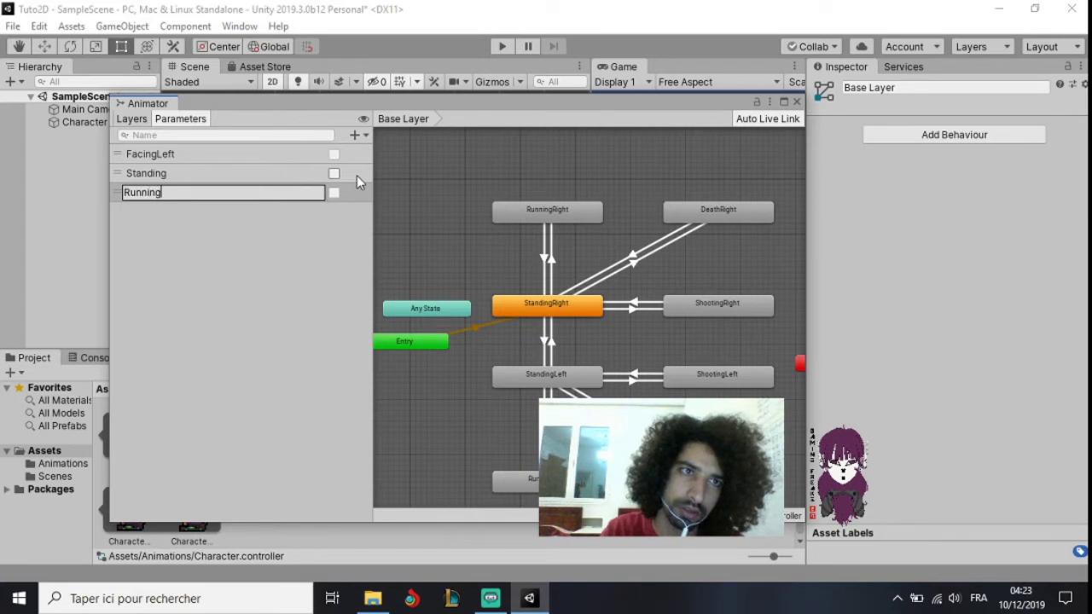
key("Return")
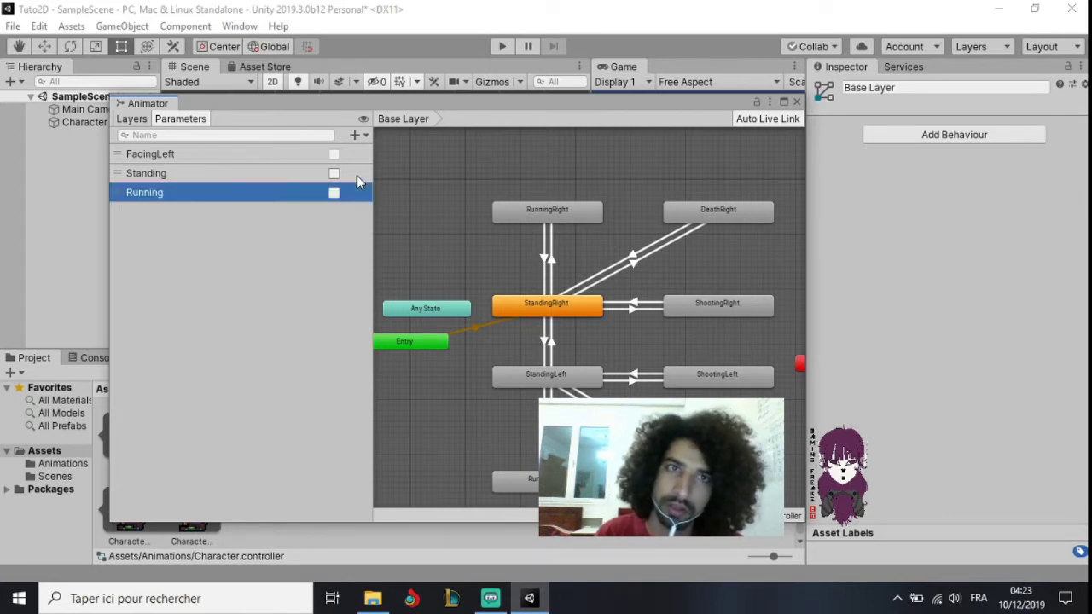
left_click(358, 135)
left_click(380, 188)
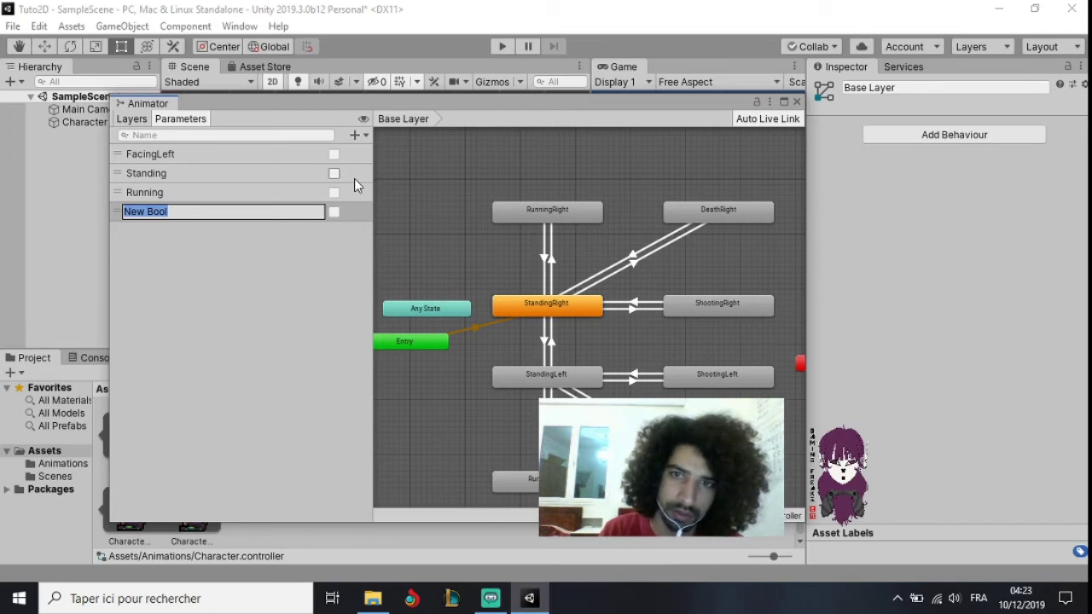
type("Sh")
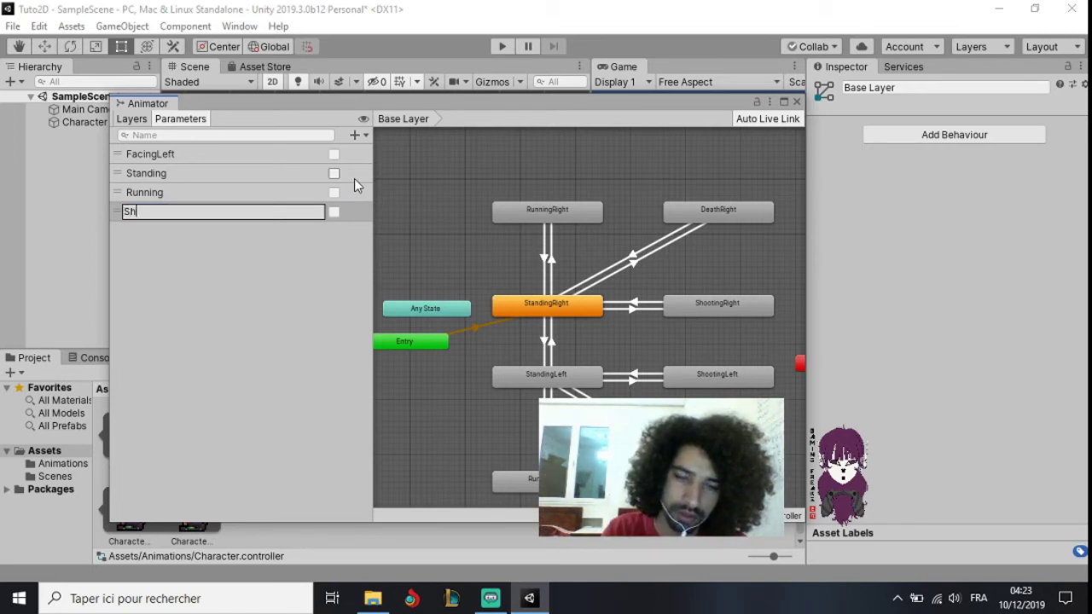
type("ooting")
key("Return")
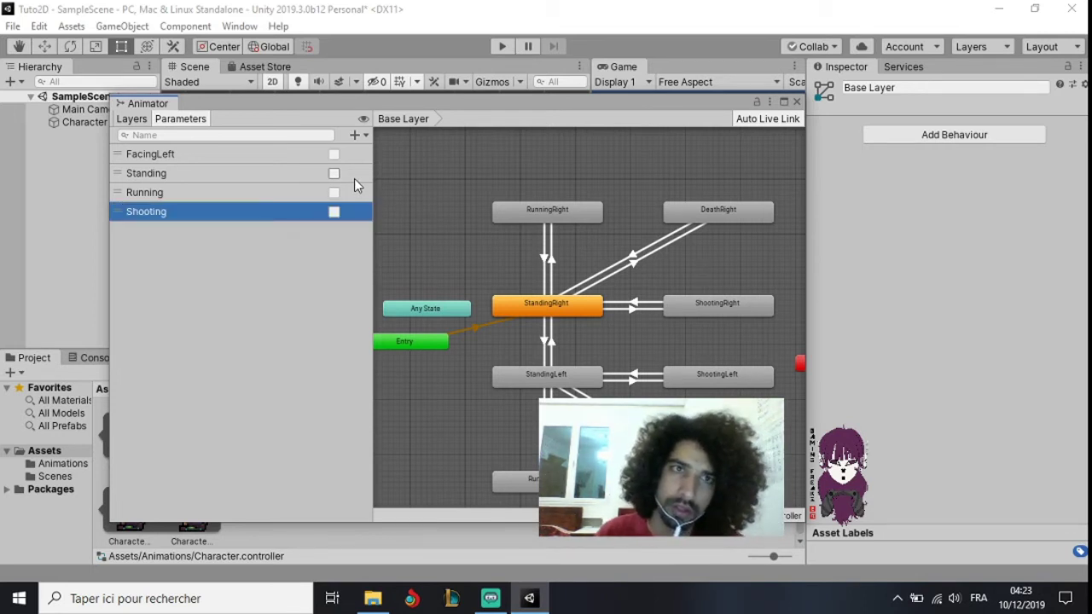
Step: Add the Dying bool parameter, then select the DeathRight → StandingRight transition
left_click(357, 135)
left_click(367, 186)
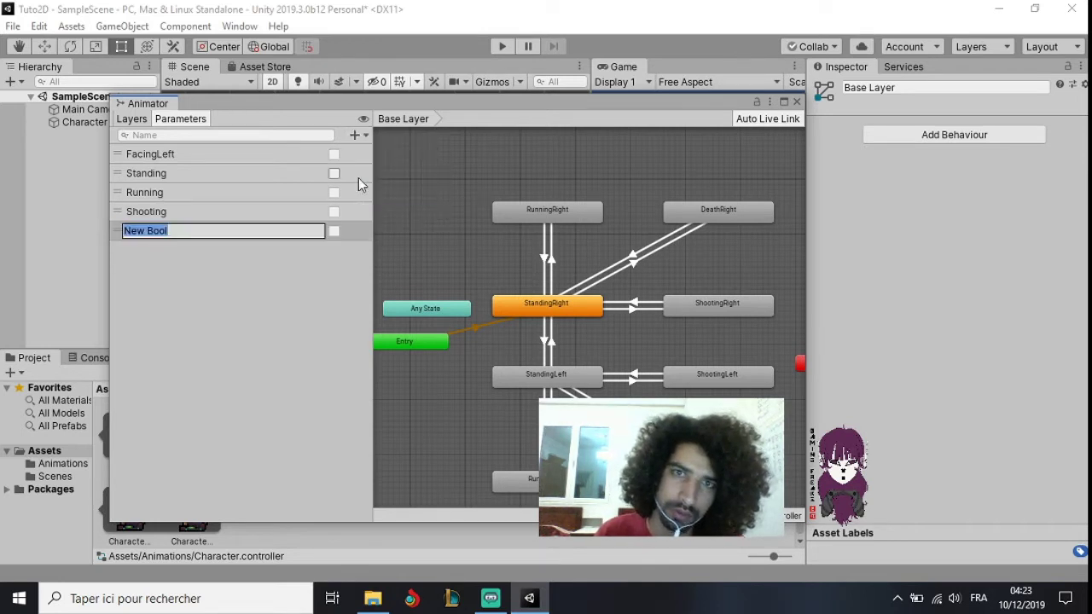
type("De")
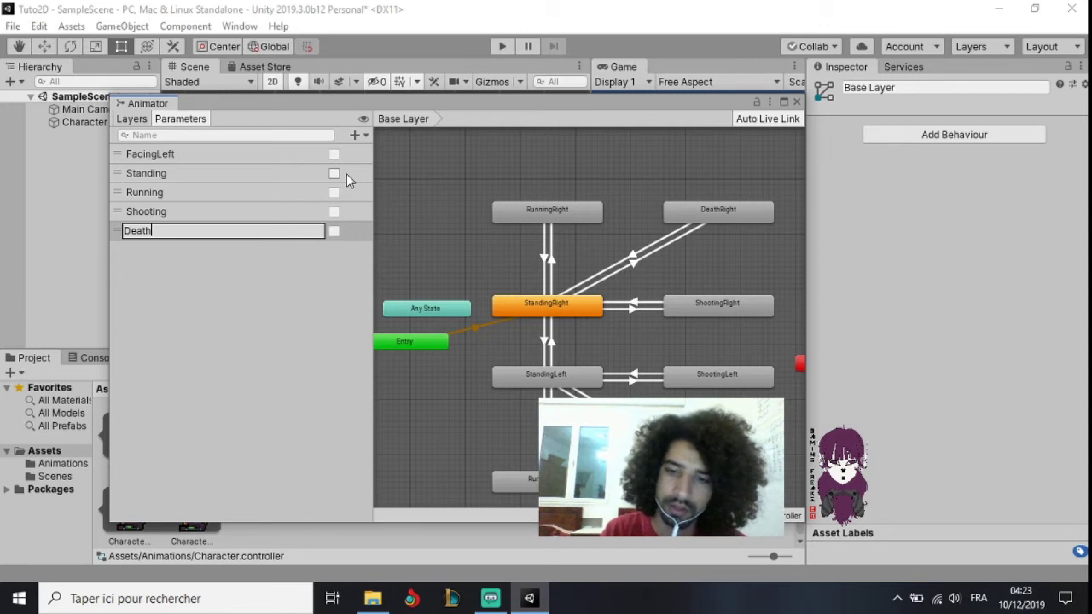
key("BackSpace")
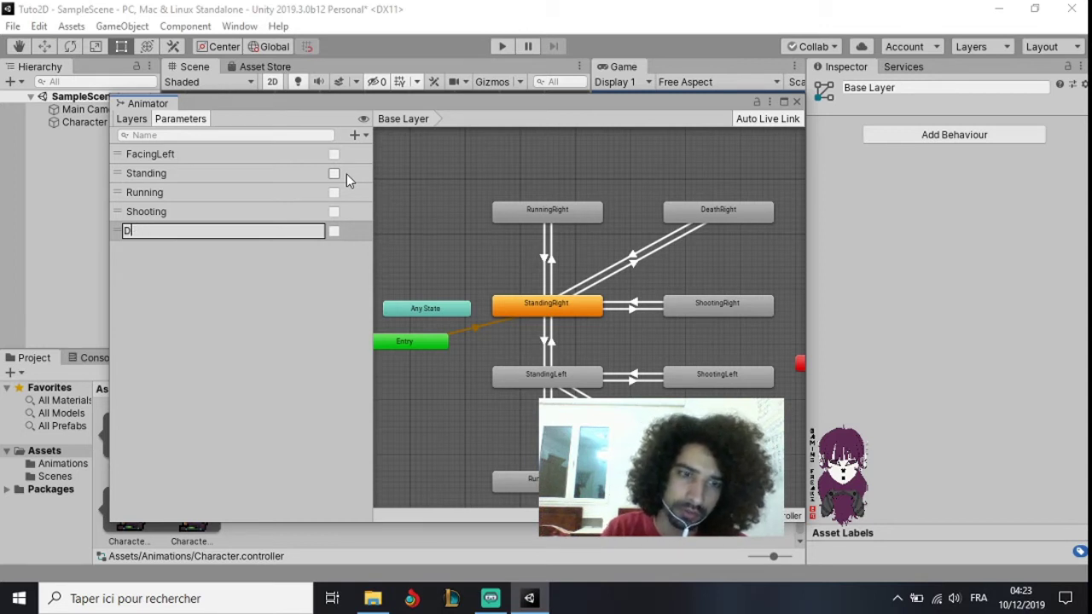
type("ying")
key("Return")
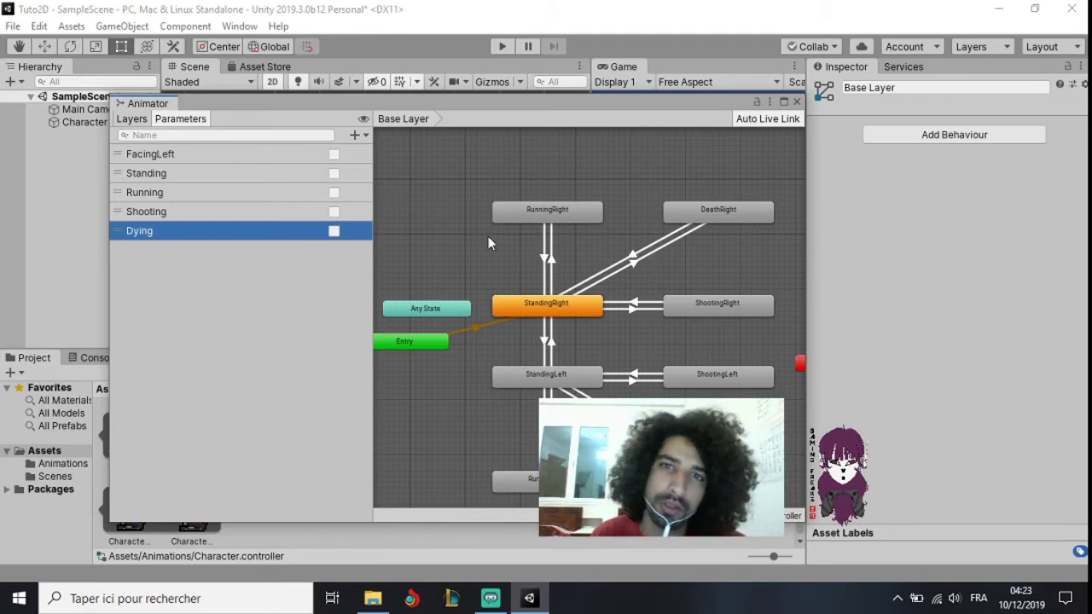
left_click(623, 267)
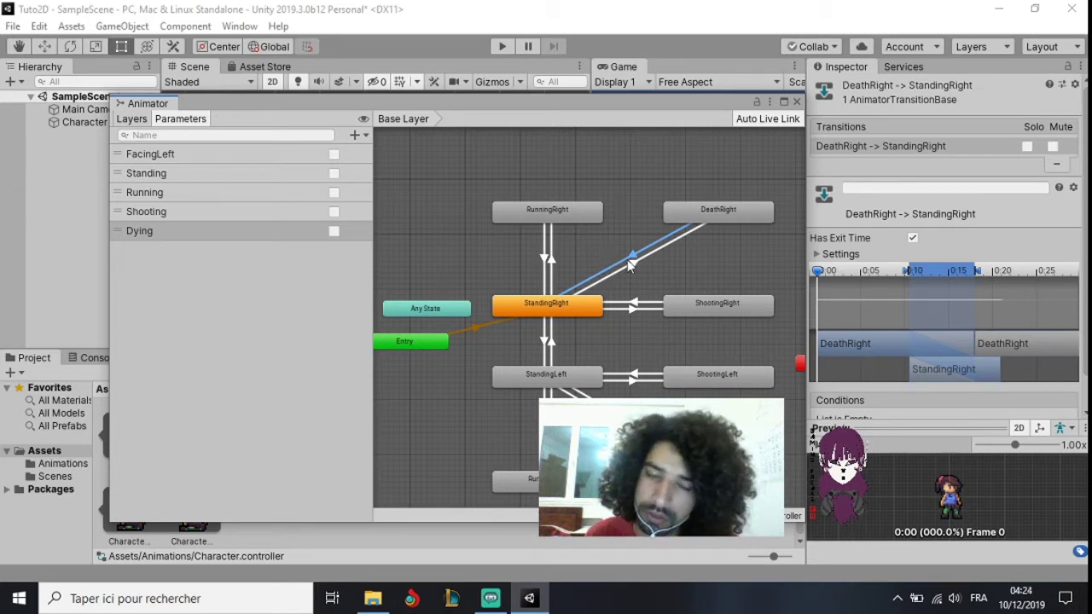
Step: Select the StandingLeft → StandingRight transition, expand its Settings, and scroll to its empty Conditions
left_click(626, 216)
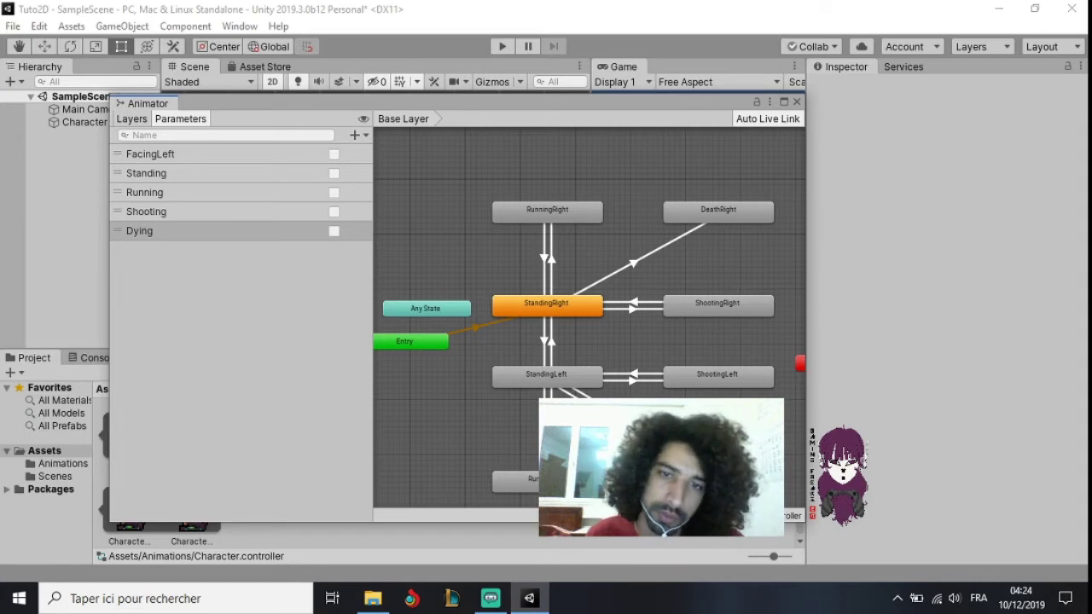
left_click(570, 393)
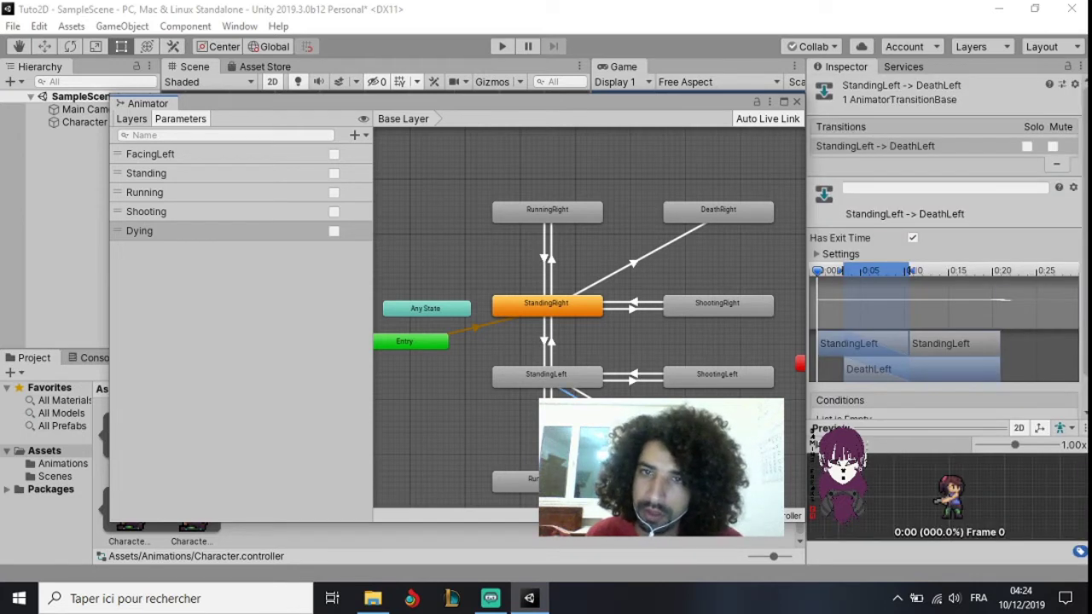
left_click(614, 431)
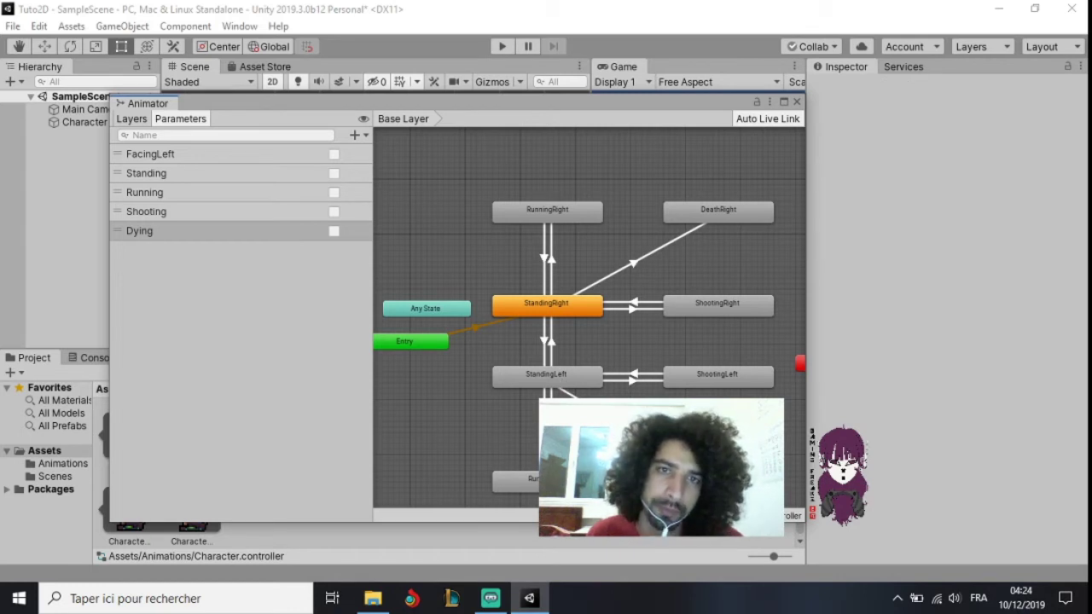
left_click(551, 343)
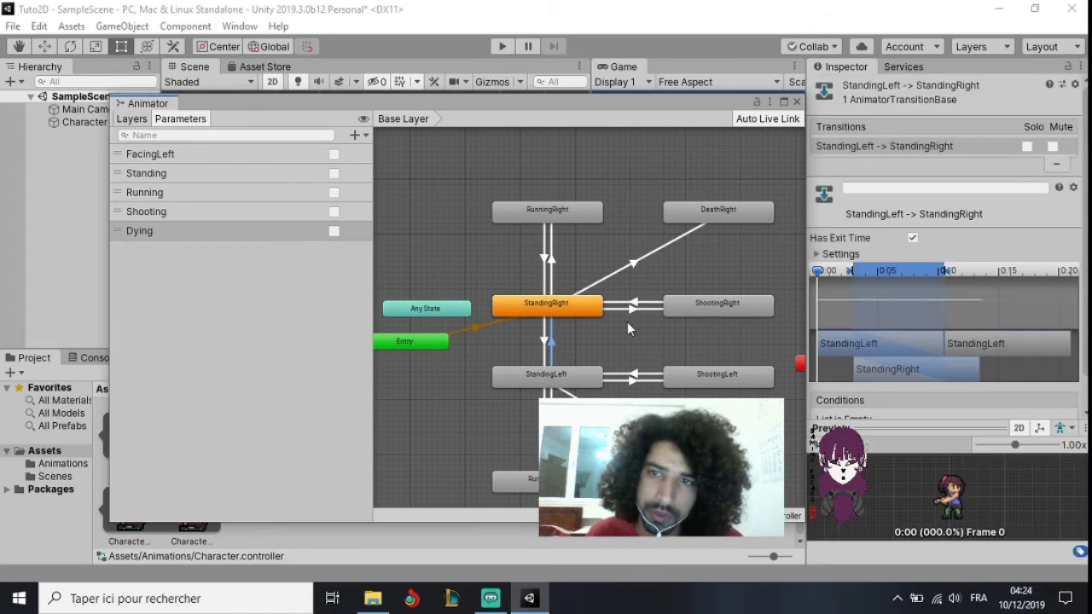
left_click(822, 259)
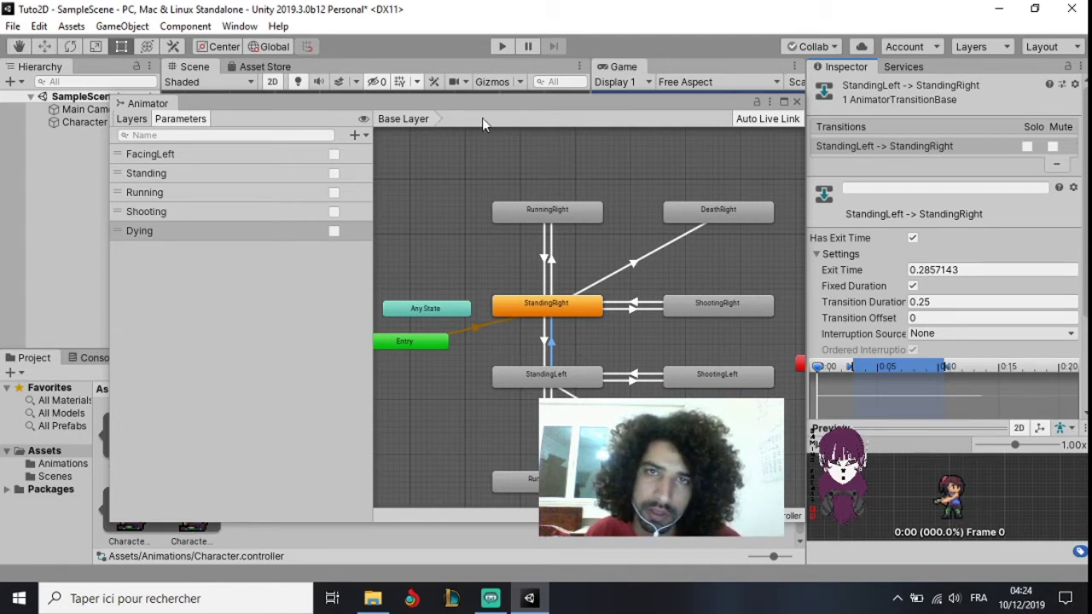
left_click_drag(567, 109, 414, 103)
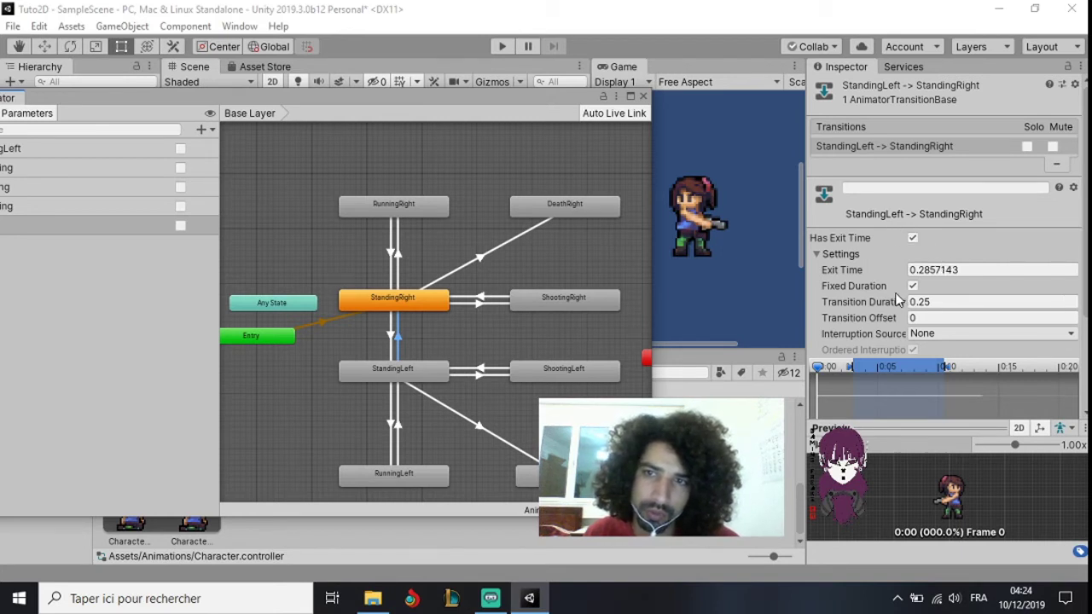
scroll(925, 308, "down", 3)
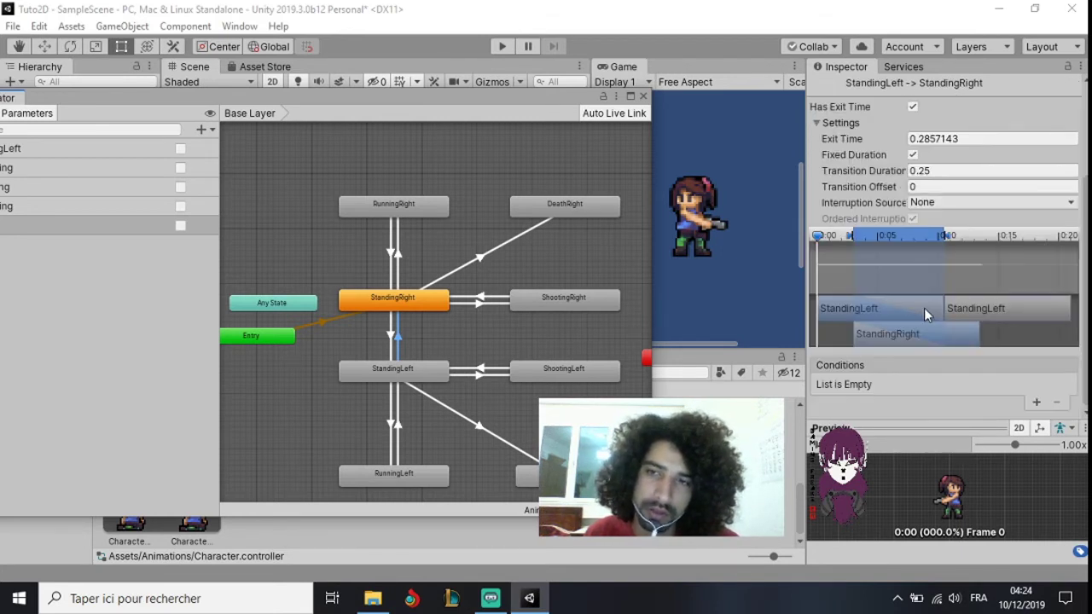
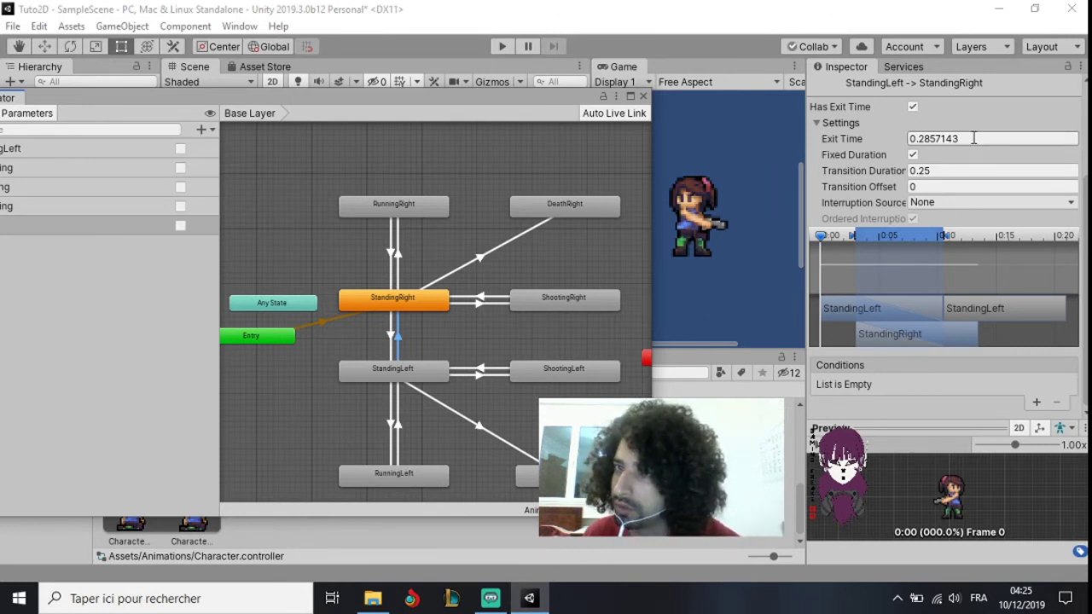
Step: Turn off exit time and fixed duration on StandingLeft→StandingRight, with transition duration 0
left_click(913, 106)
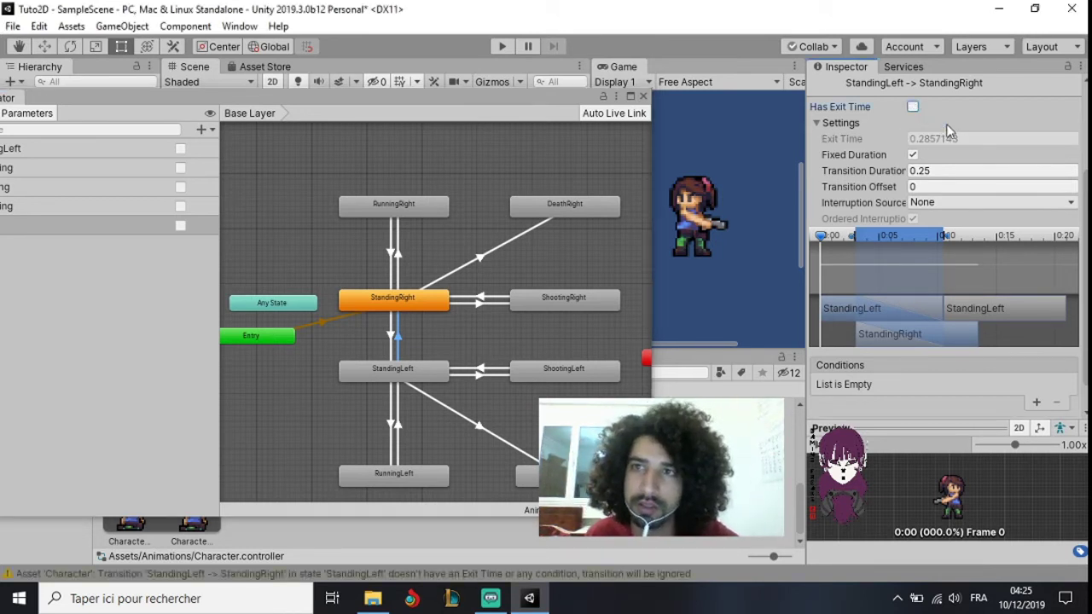
left_click(934, 170)
type("0")
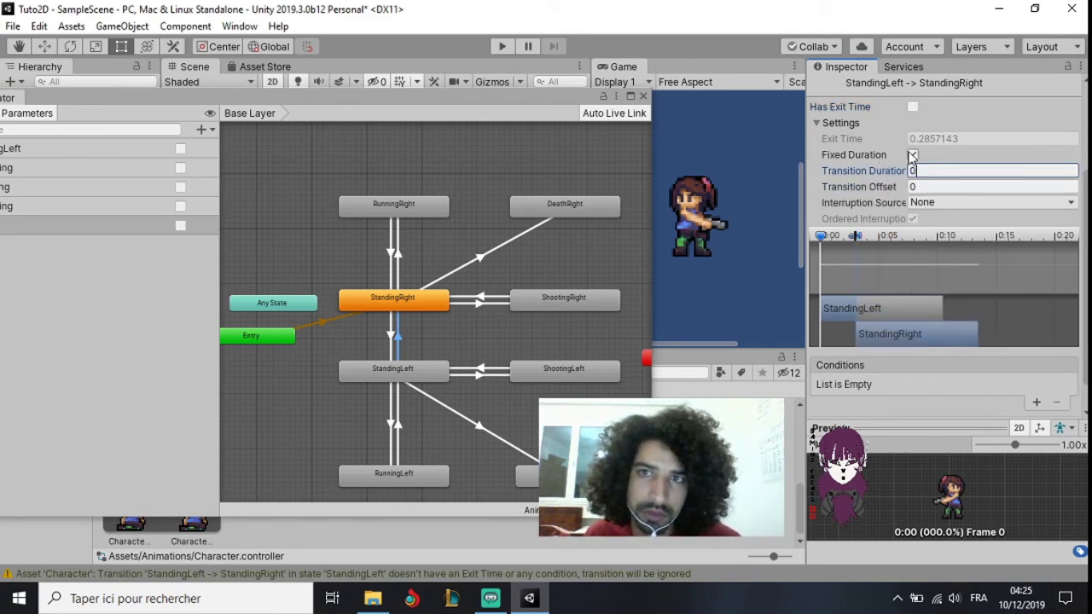
left_click(913, 154)
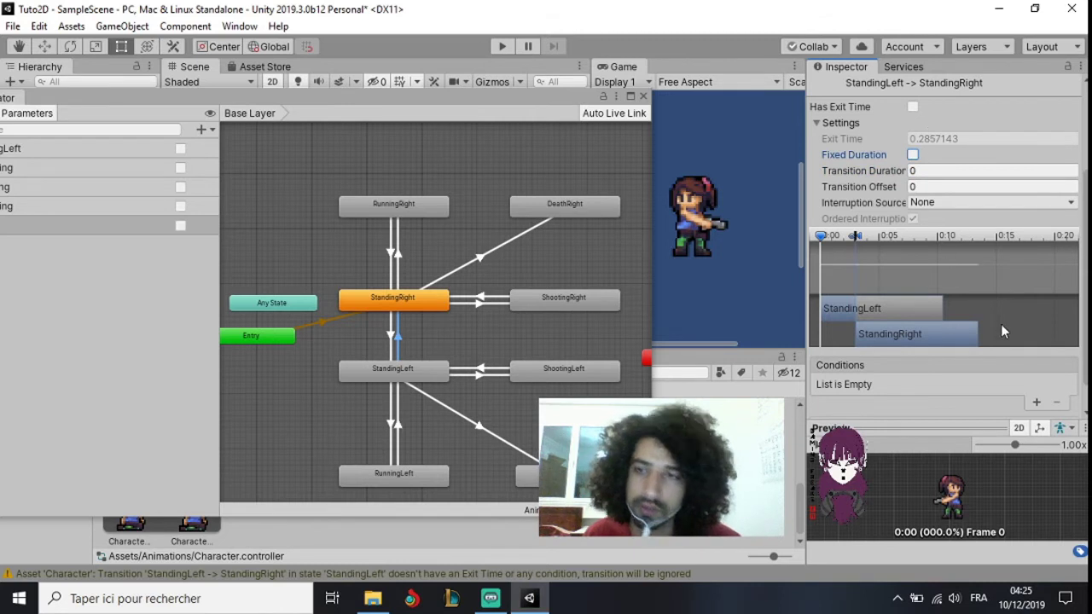
Step: Add conditions FacingLeft = false and Standing = true to StandingLeft→StandingRight
left_click(1036, 403)
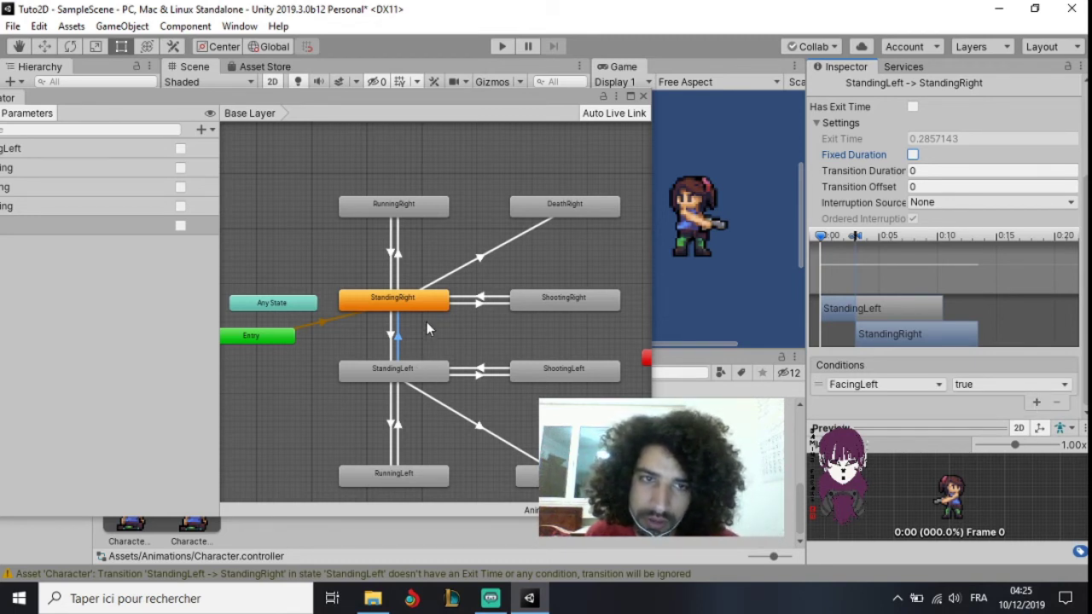
left_click(976, 388)
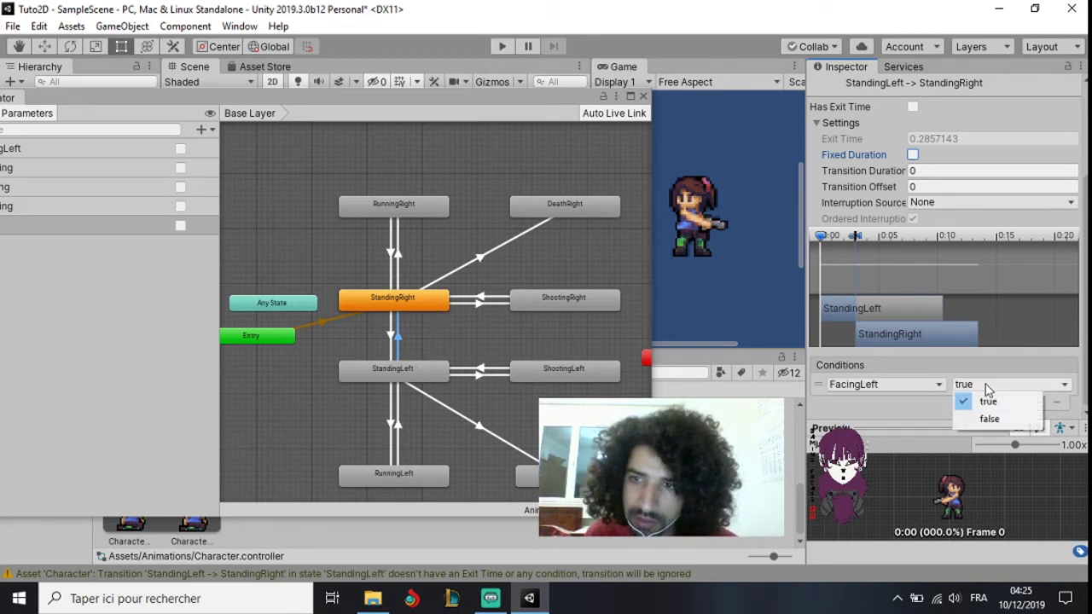
left_click(990, 417)
left_click(1035, 403)
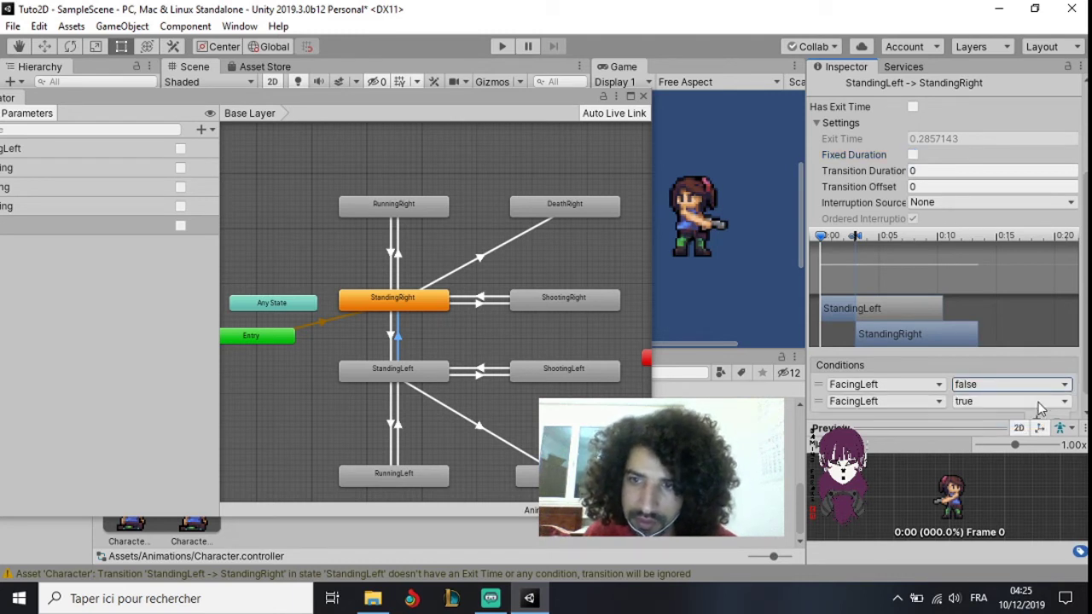
left_click(940, 401)
scroll(940, 401, "down", 1)
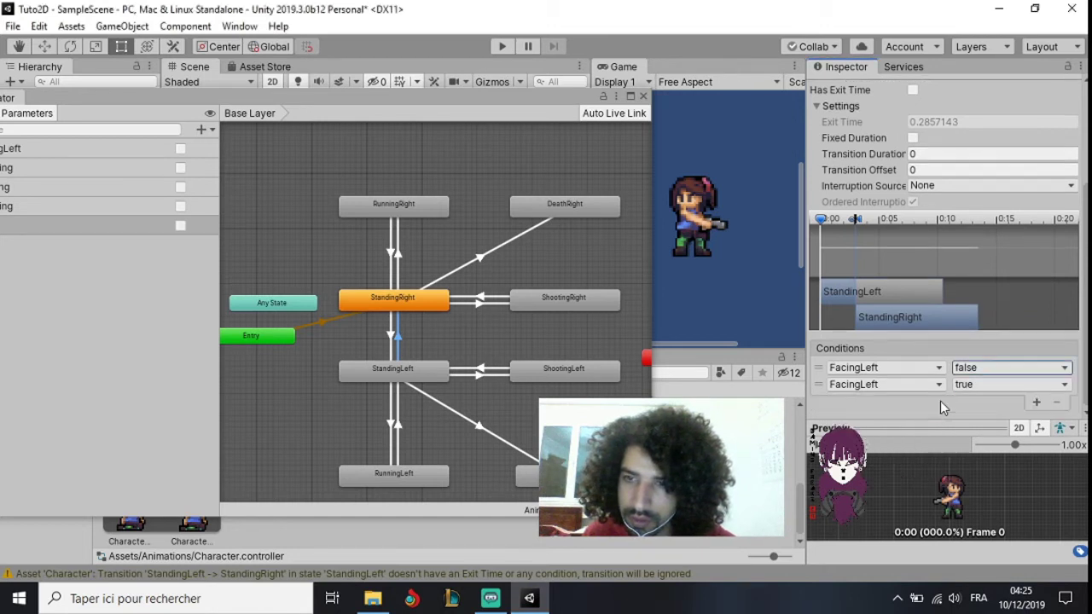
left_click(938, 386)
left_click(879, 462)
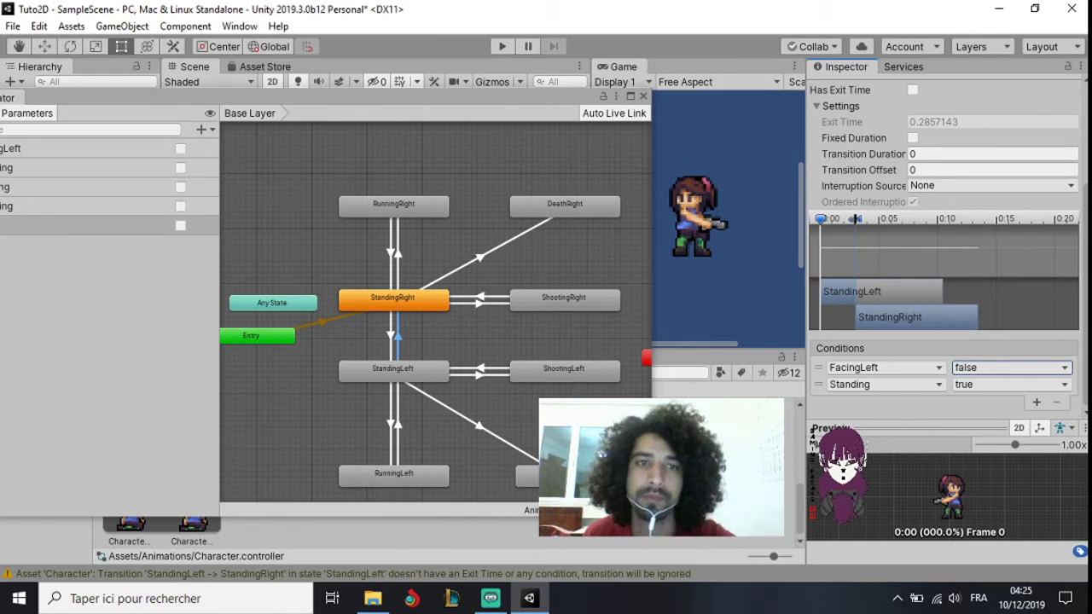
left_click(392, 335)
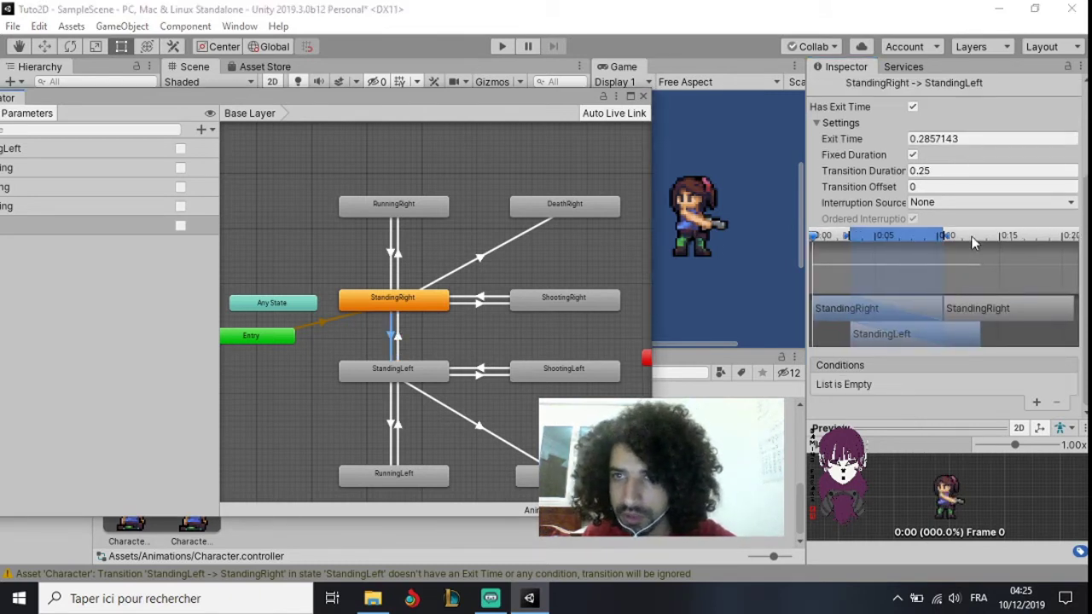
Step: Turn off exit time and fixed duration on StandingRight→StandingLeft, with transition duration 0
left_click(913, 107)
left_click(913, 154)
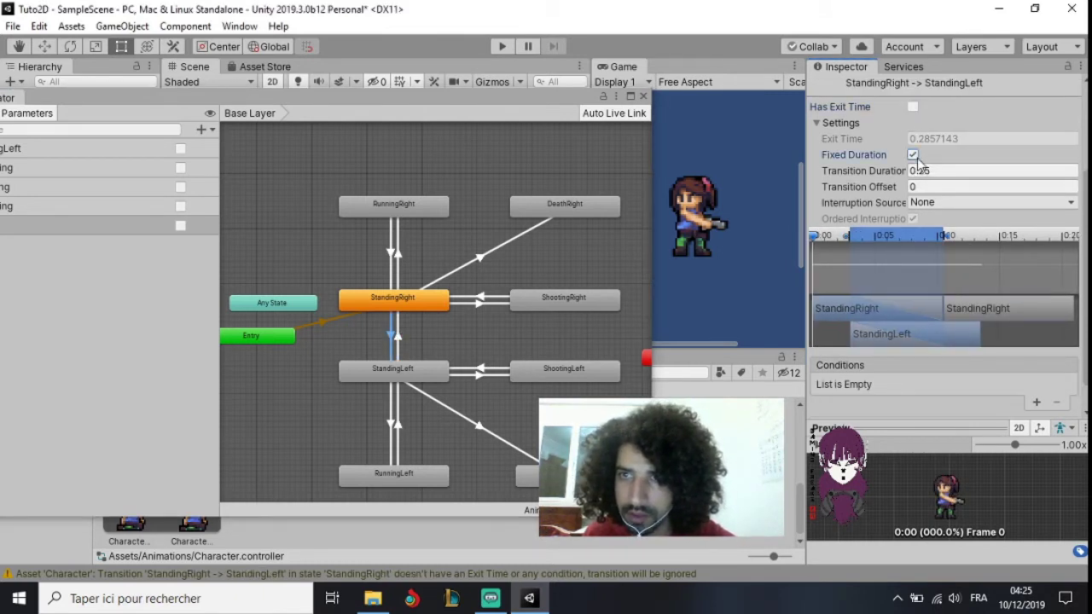
left_click(911, 171)
type("0")
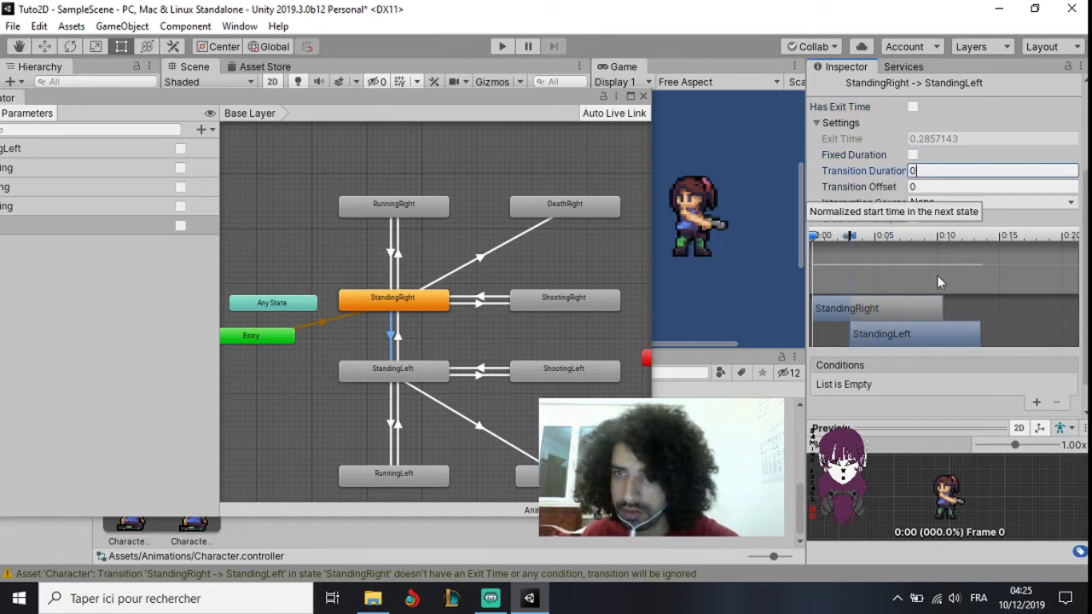
Step: Add conditions FacingLeft = true and Standing = true to StandingRight→StandingLeft
left_click(1037, 405)
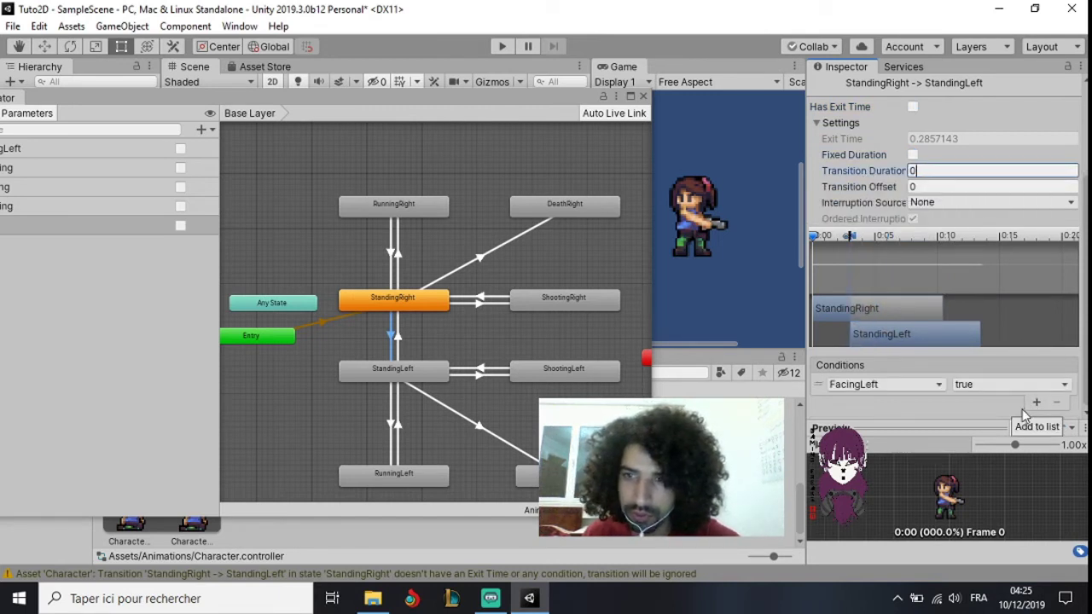
left_click(1034, 404)
left_click(888, 401)
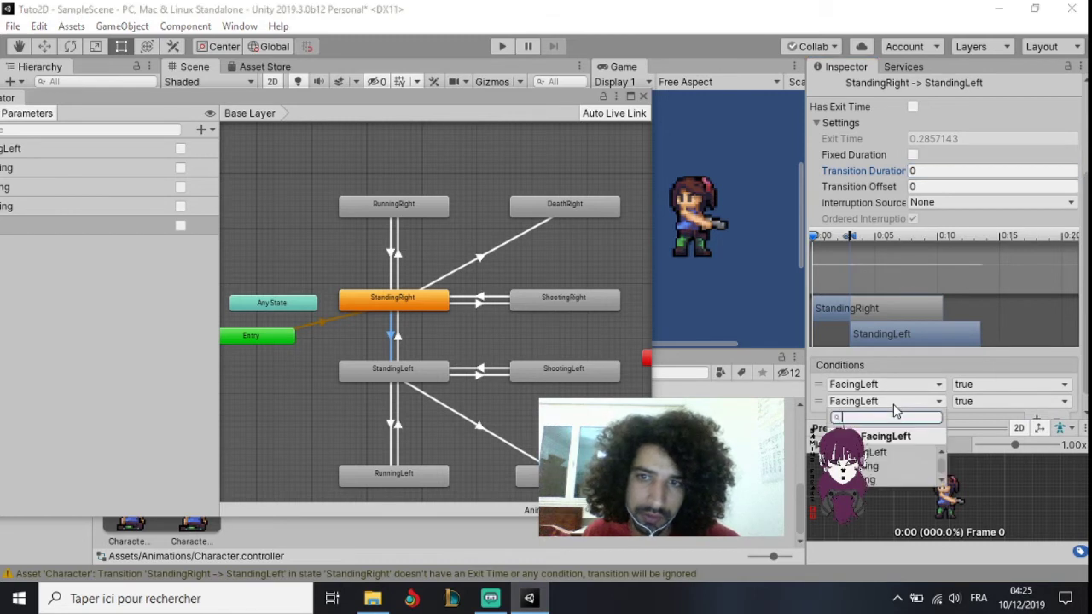
left_click(888, 476)
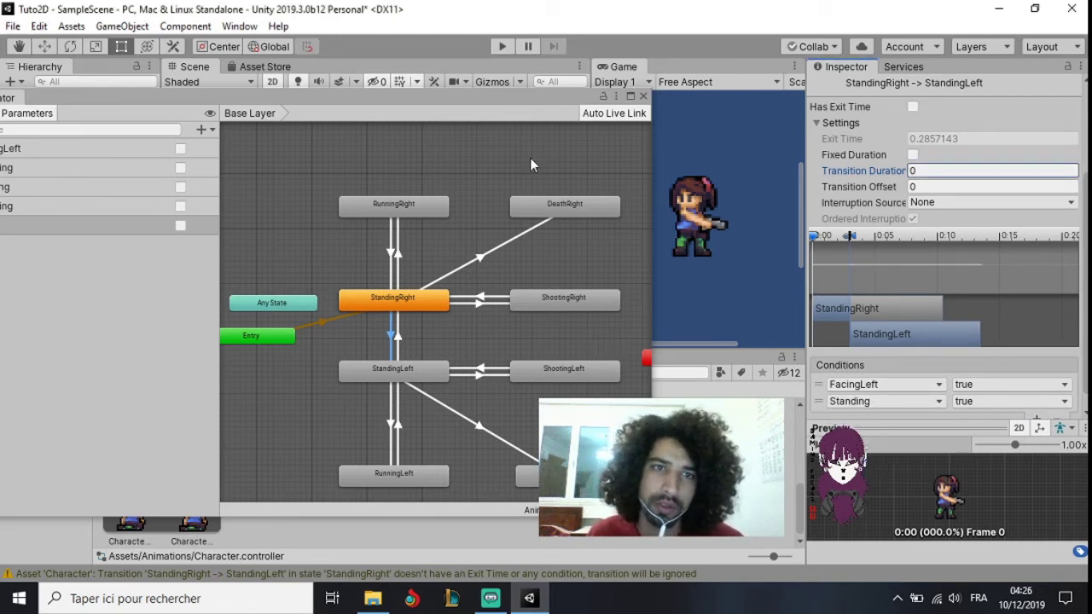
Step: Play the game, move the character right to test, then stop
left_click(503, 50)
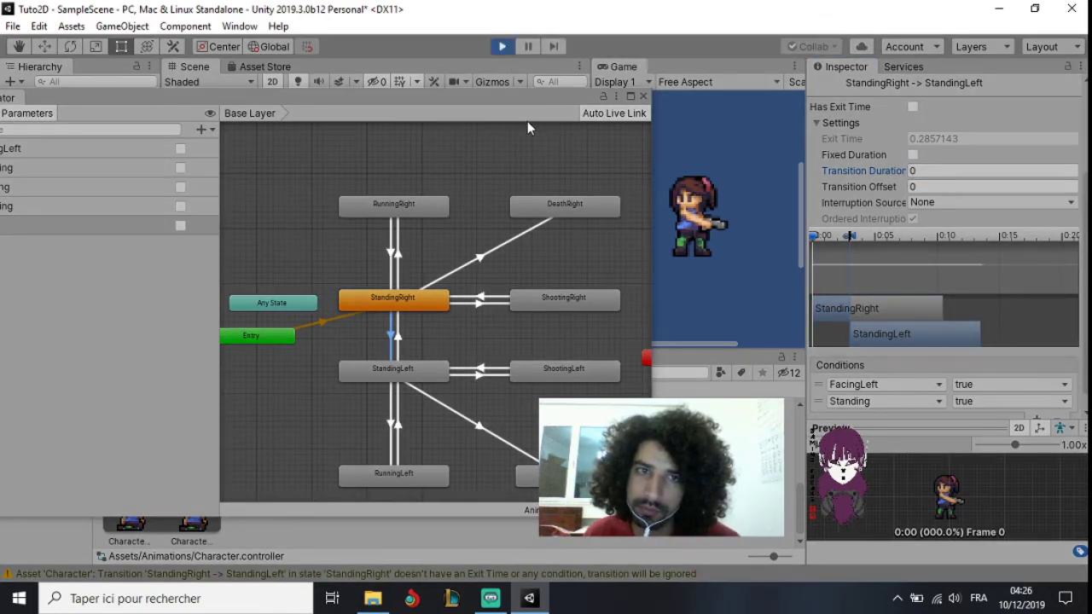
key("Right")
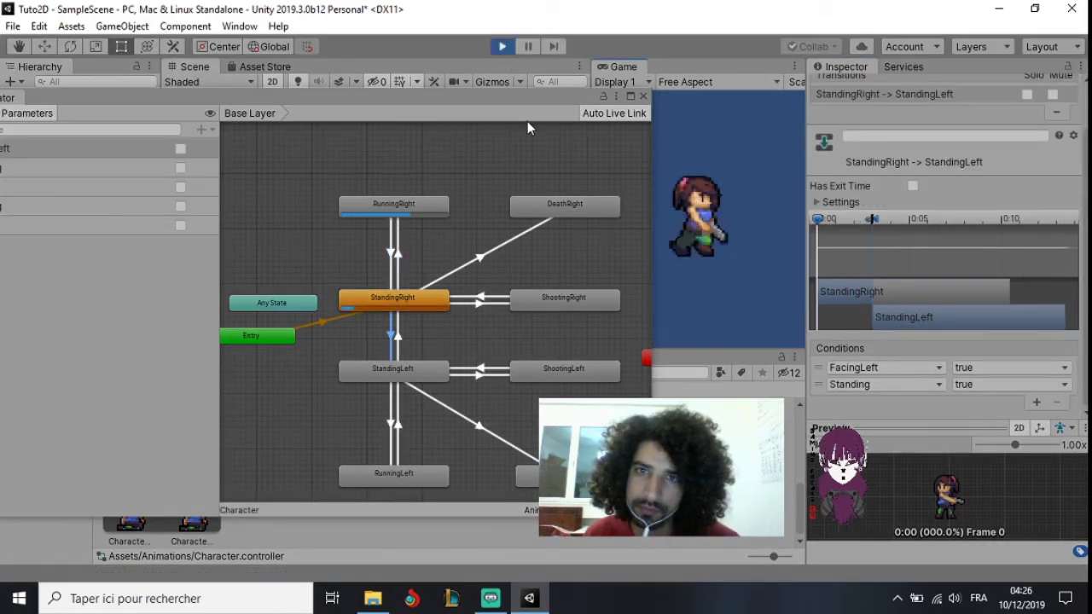
left_click(505, 49)
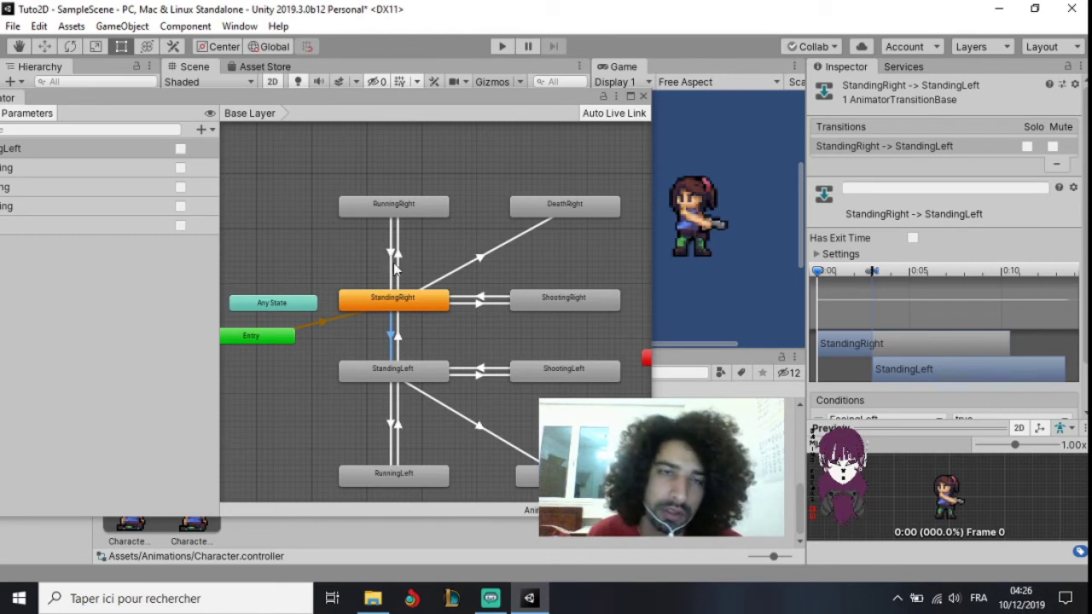
Step: On StandingRight→RunningRight, turn off exit time and fixed duration and set duration 0
left_click(397, 256)
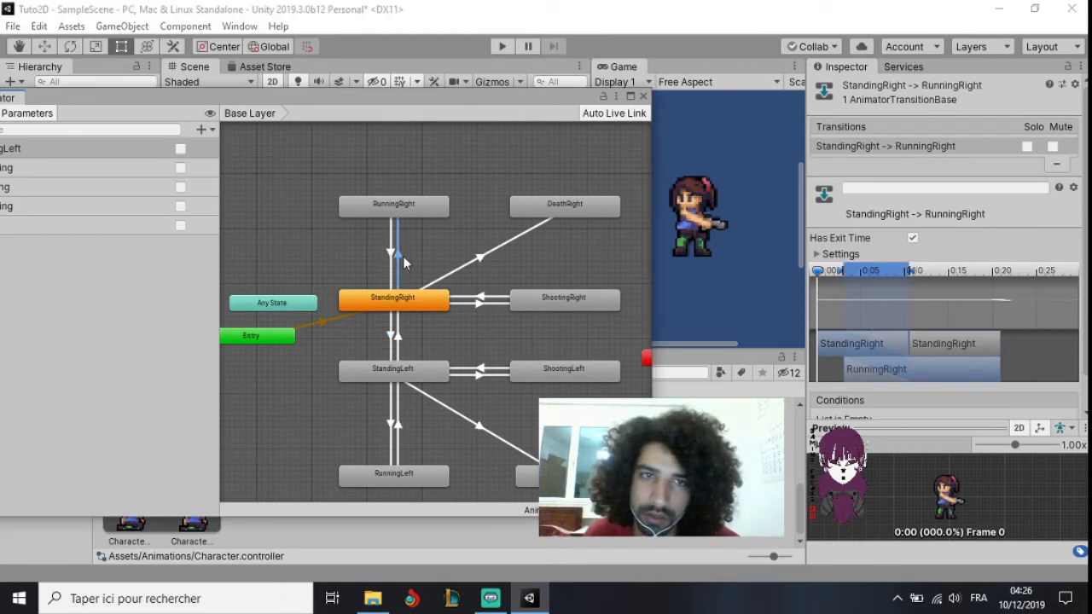
left_click(913, 239)
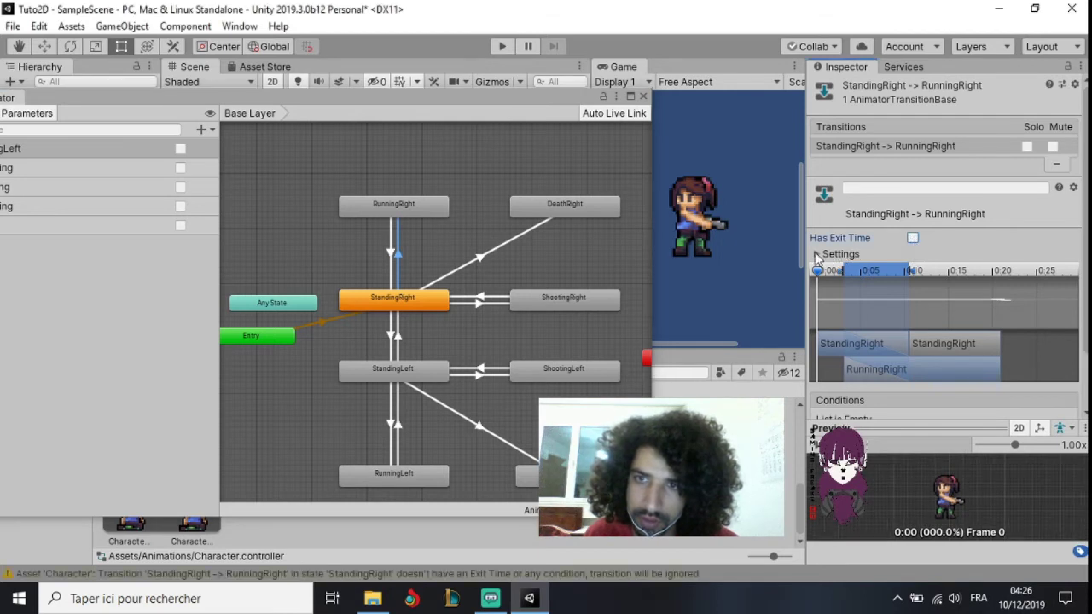
left_click(816, 253)
left_click(913, 285)
left_click(921, 302)
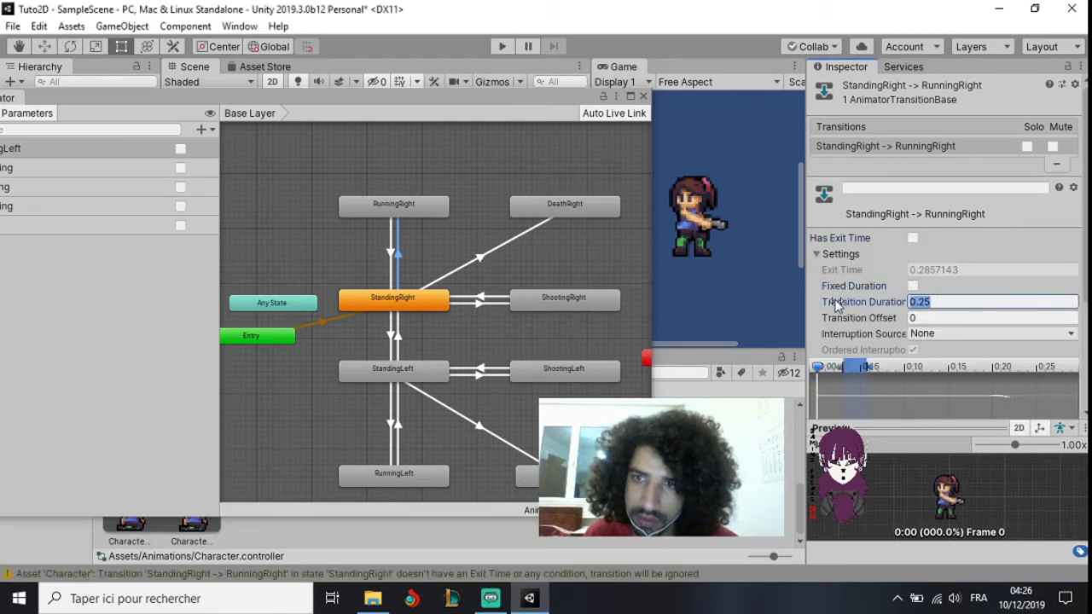
type("0")
scroll(1031, 376, "down", 5)
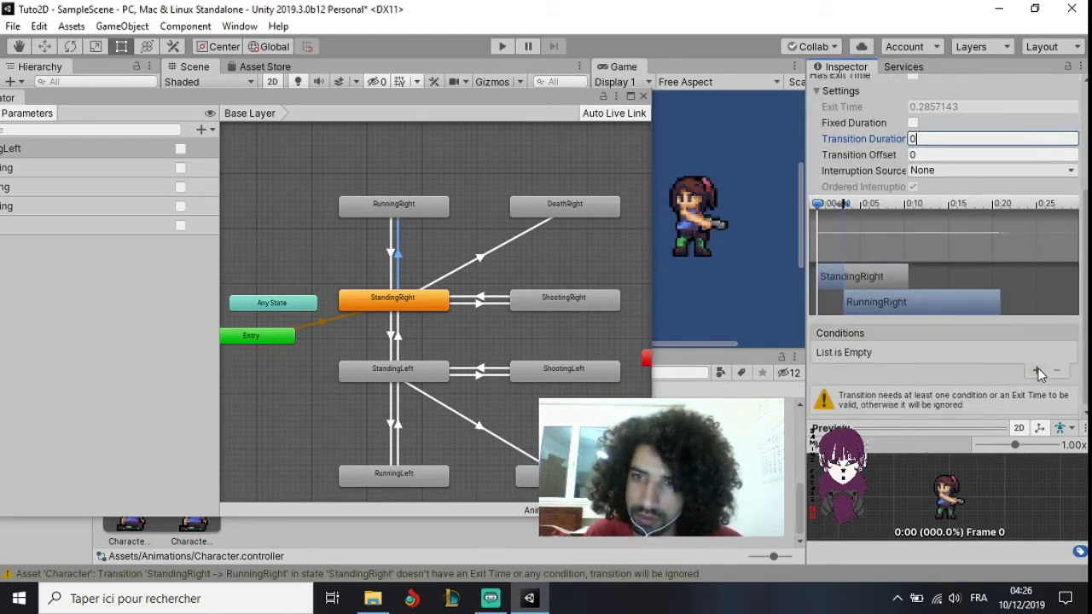
Step: Add conditions FacingLeft = false and Running = true to StandingRight→RunningRight
left_click(1038, 372)
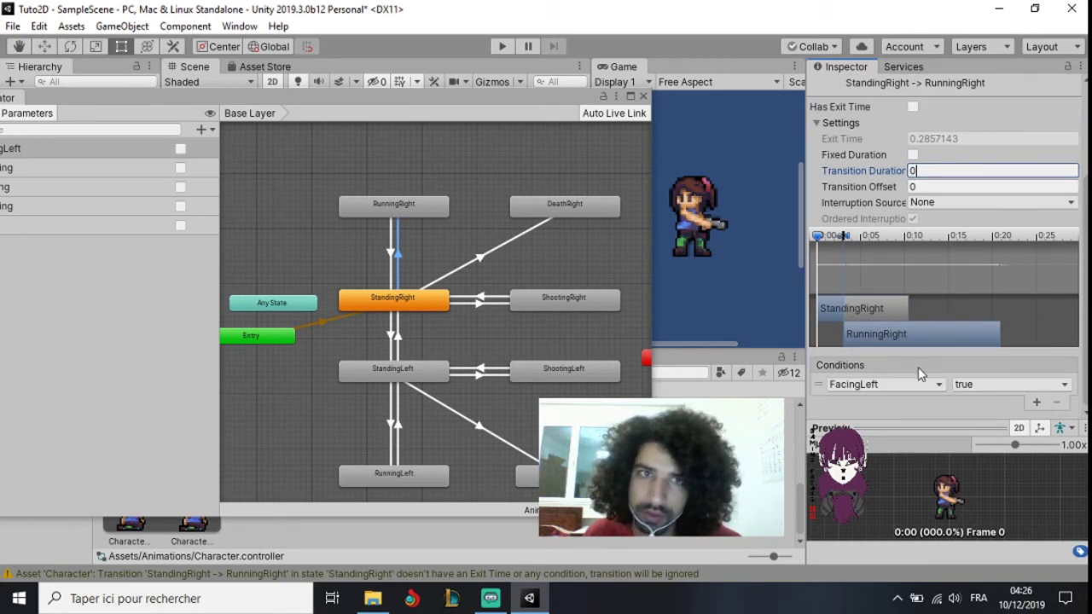
left_click(991, 386)
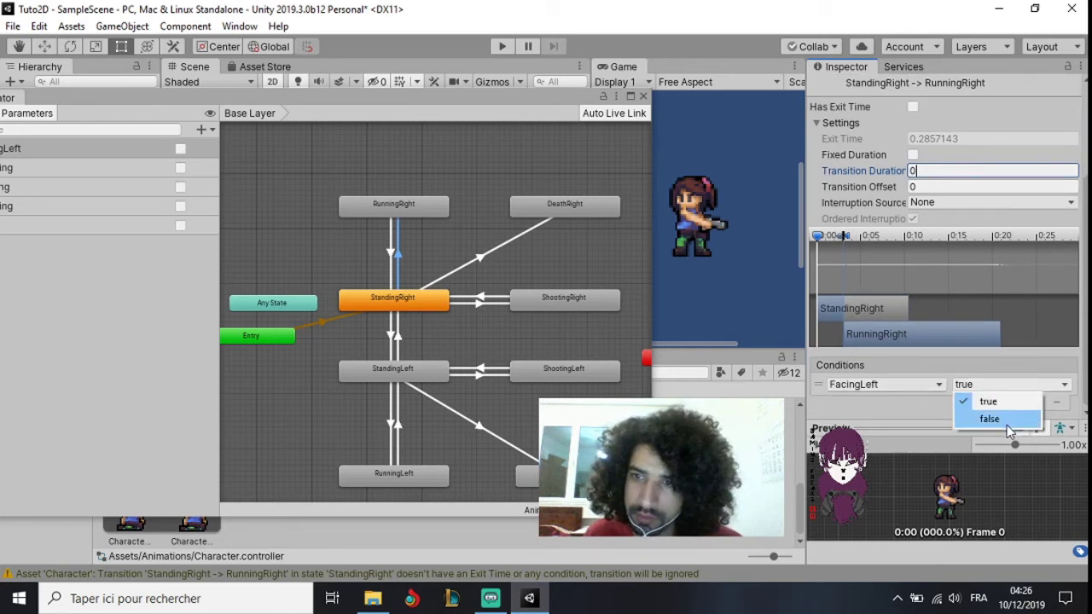
left_click(1006, 424)
left_click(1036, 402)
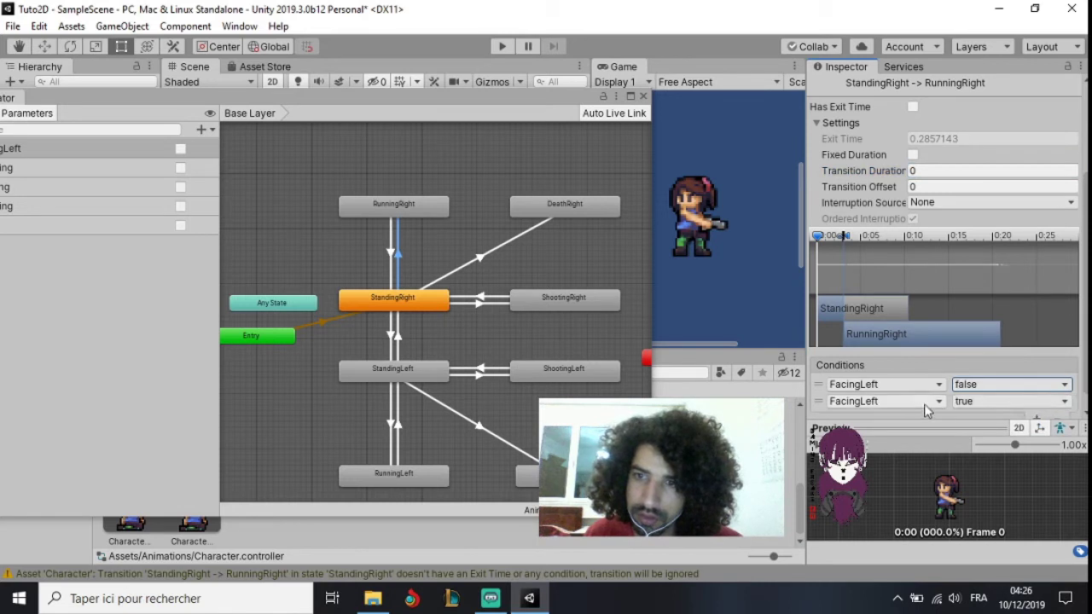
left_click(917, 401)
scroll(874, 474, "down", 2)
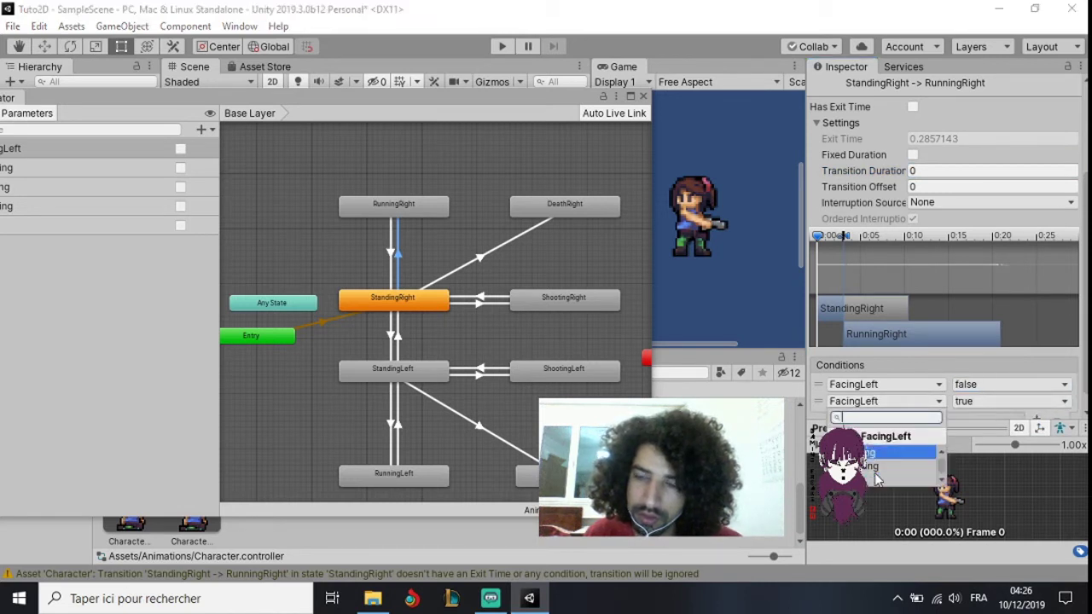
left_click(878, 453)
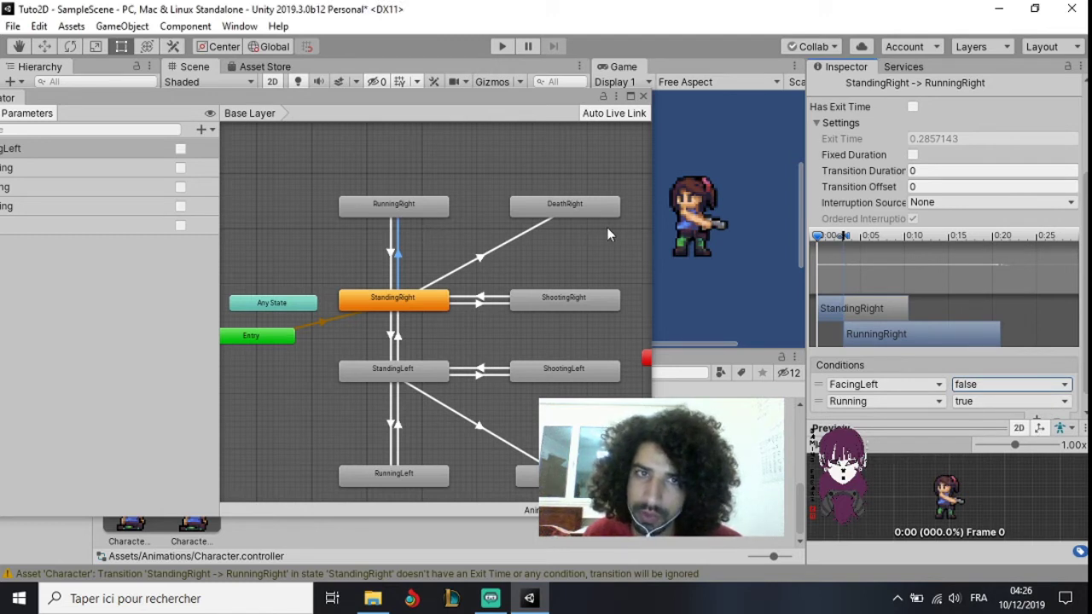
left_click(391, 255)
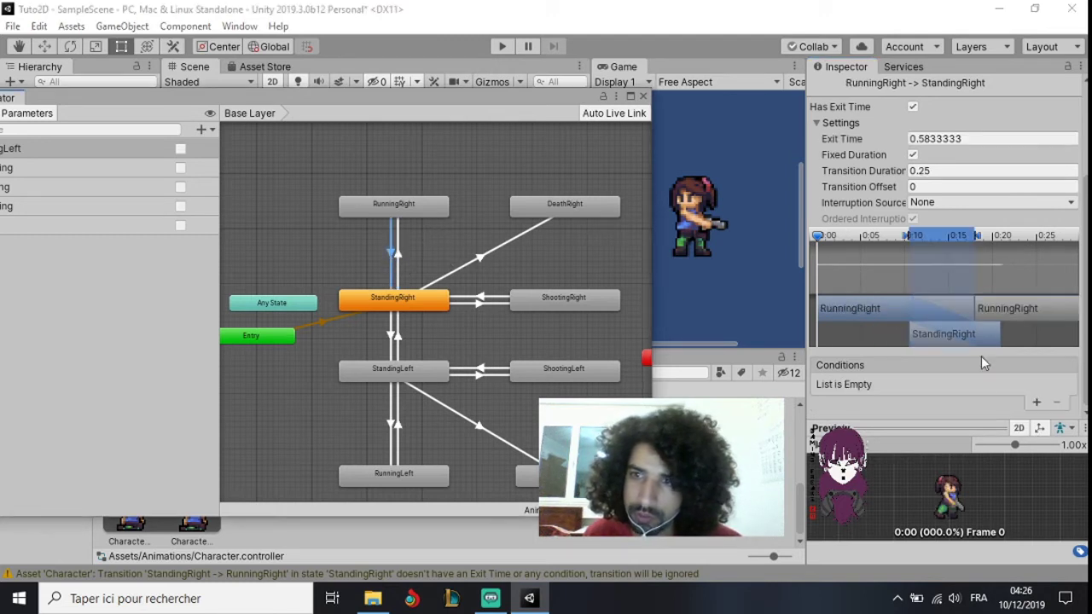
Step: Add conditions FacingLeft = false and Running = false to RunningRight→StandingRight
left_click(1040, 400)
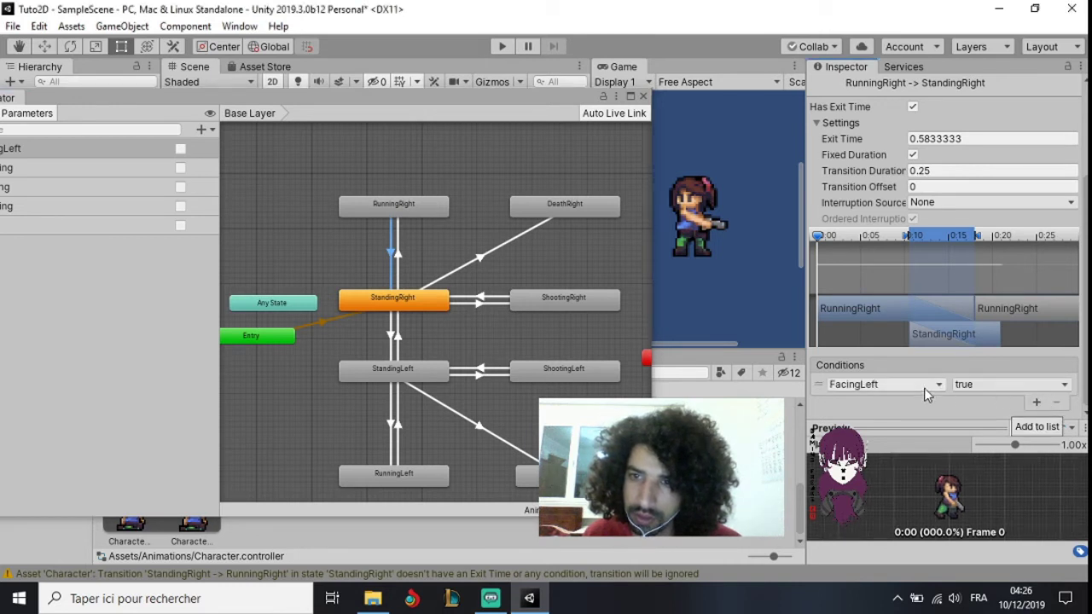
left_click(982, 386)
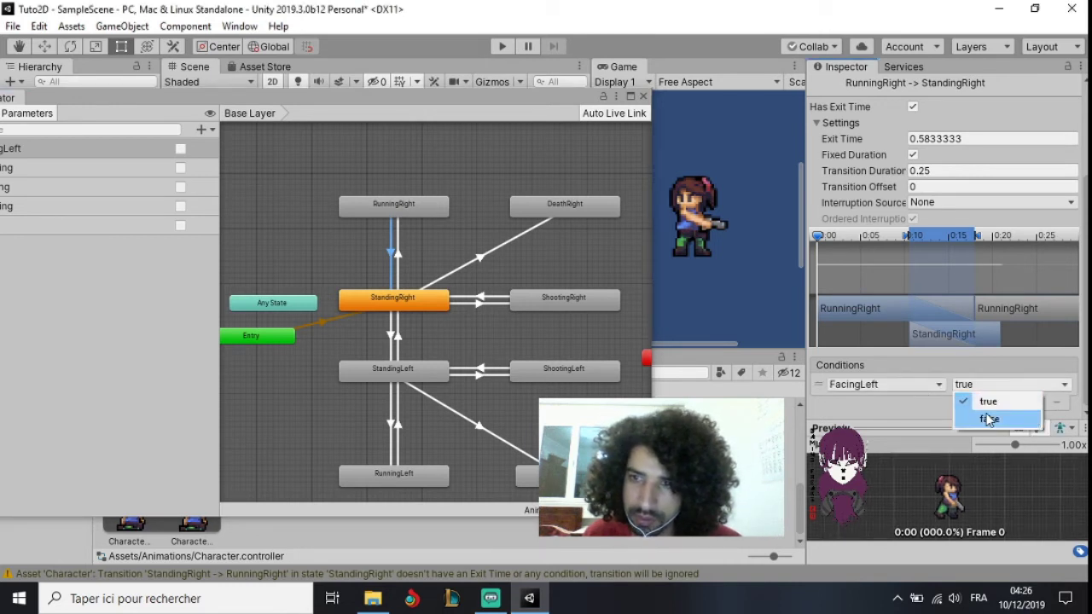
left_click(981, 418)
left_click(1037, 402)
left_click(939, 402)
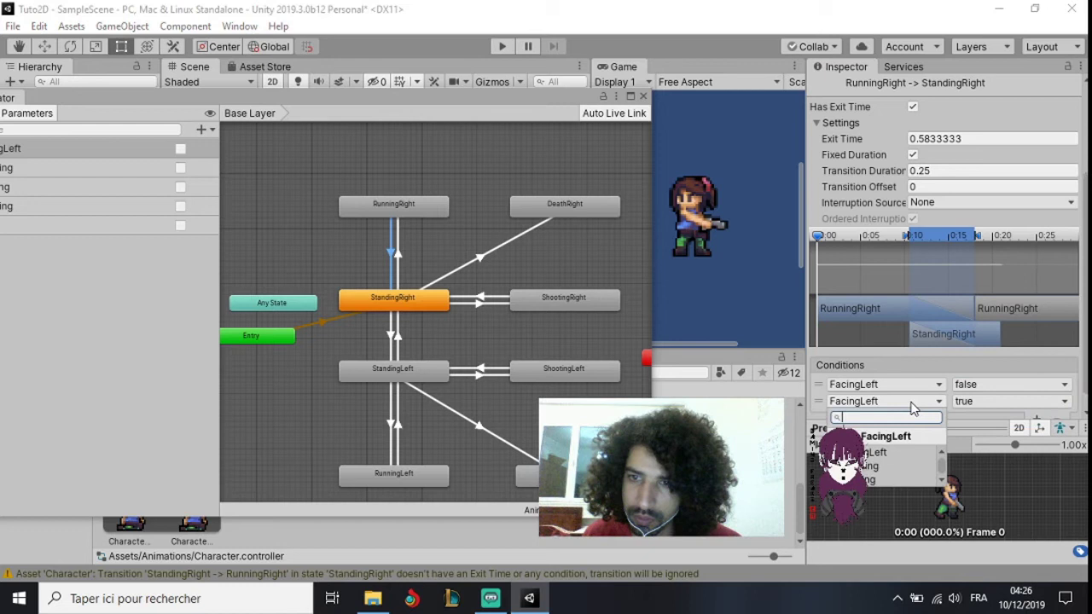
left_click(892, 467)
left_click(1034, 403)
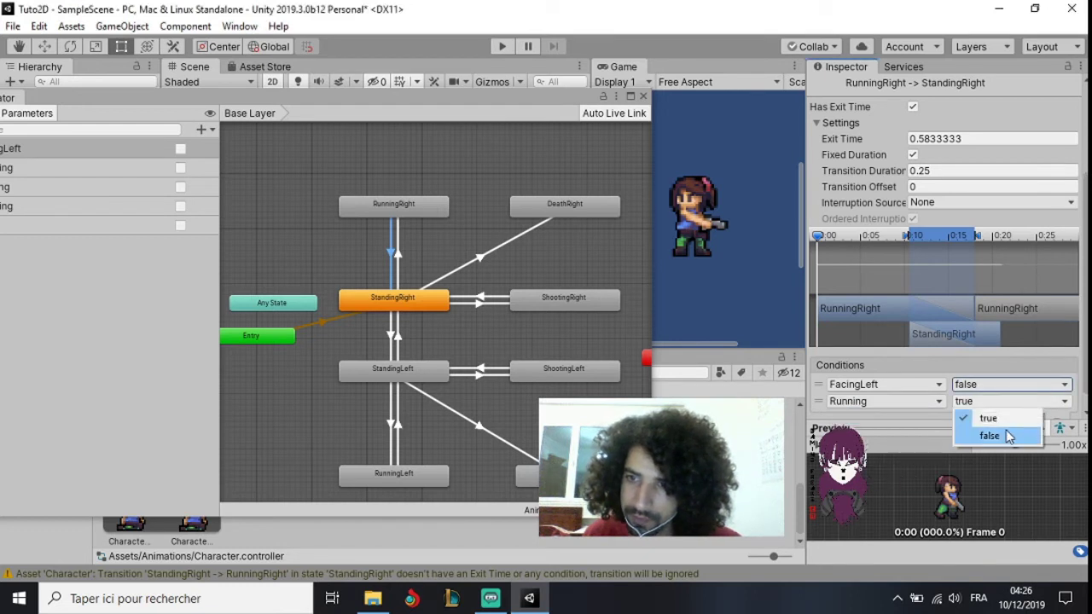
left_click(1015, 433)
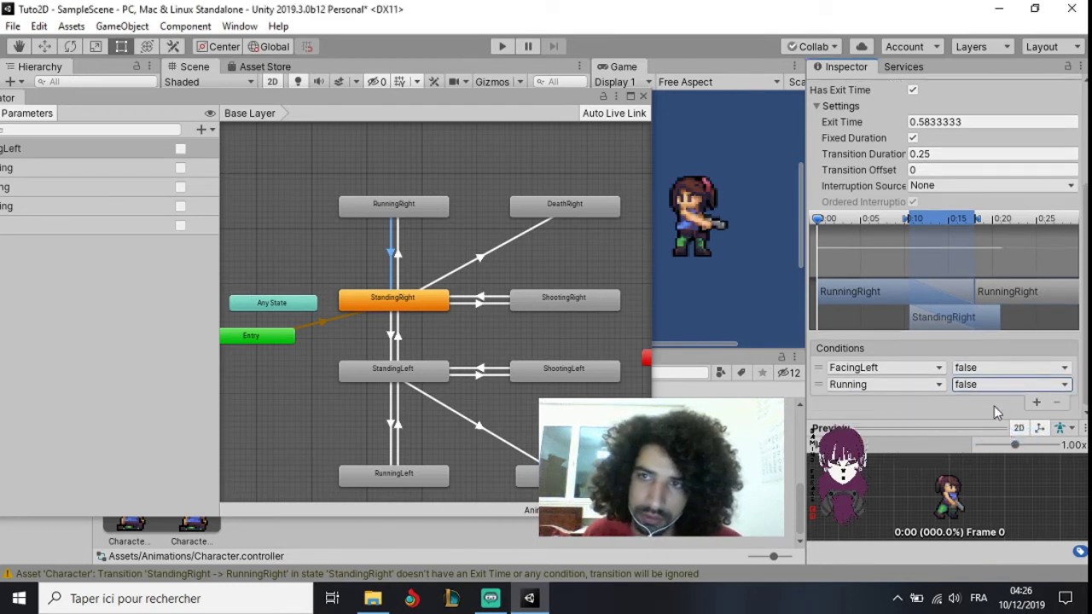
Step: Turn off exit time and fixed duration on RunningRight→StandingRight, with duration 0
scroll(904, 249, "up", 3)
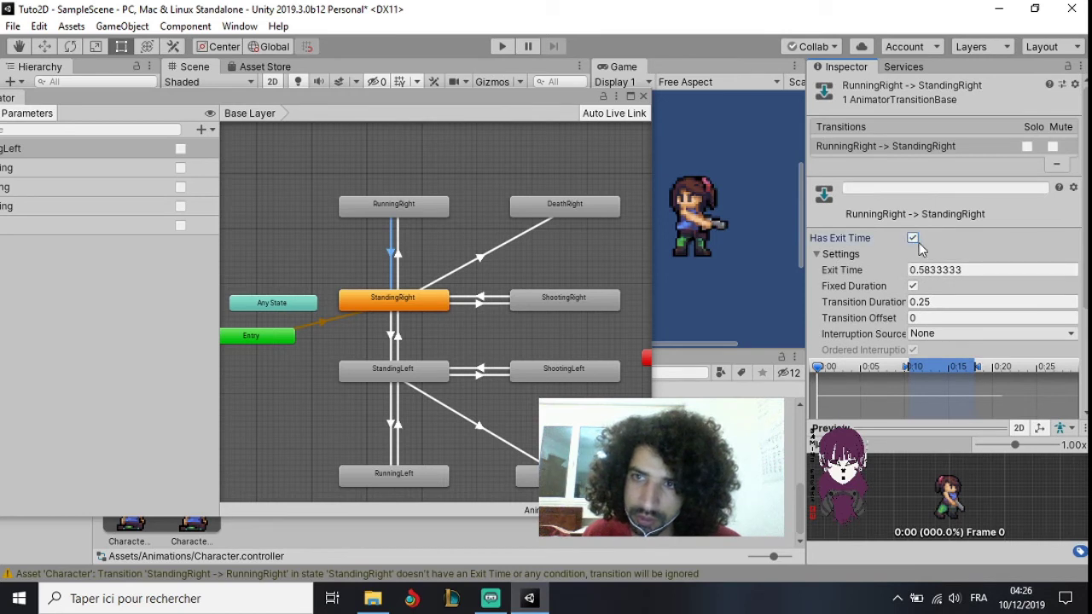
left_click(913, 238)
left_click(913, 286)
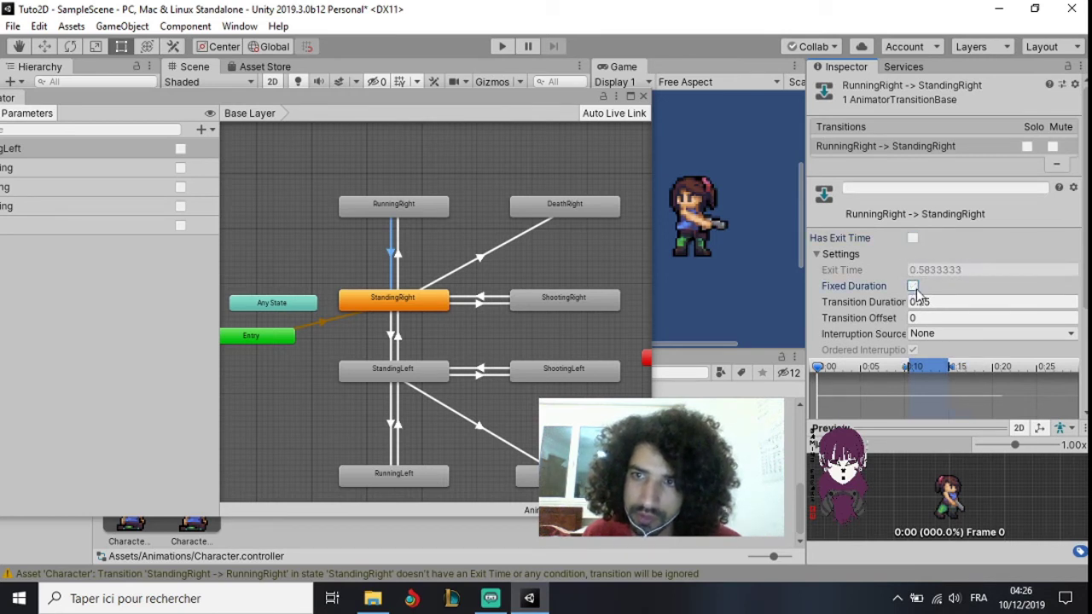
left_click(926, 302)
type("0")
scroll(892, 314, "down", 3)
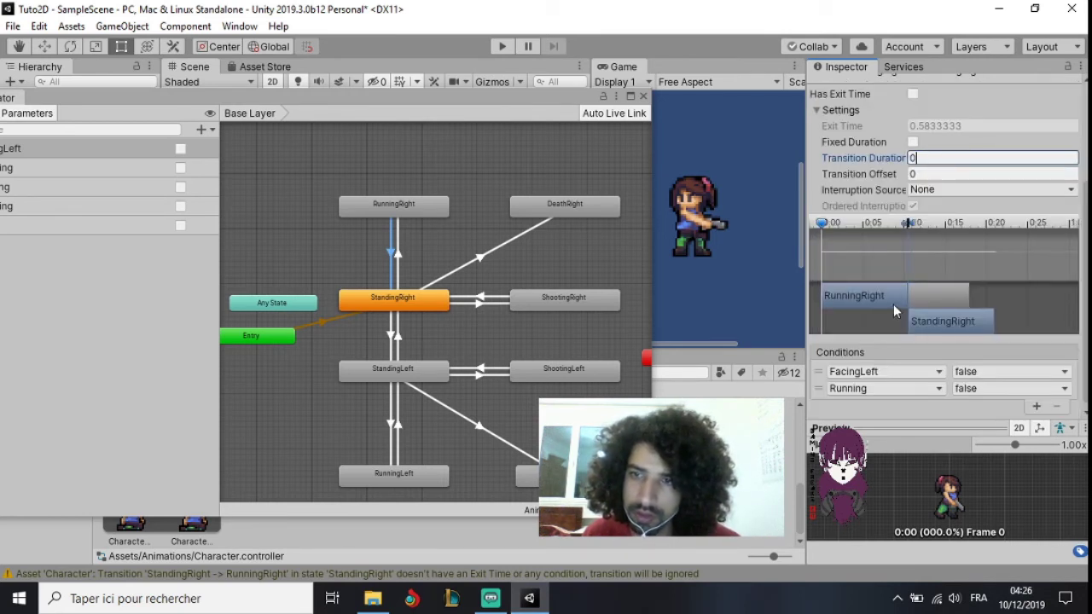
left_click(401, 252)
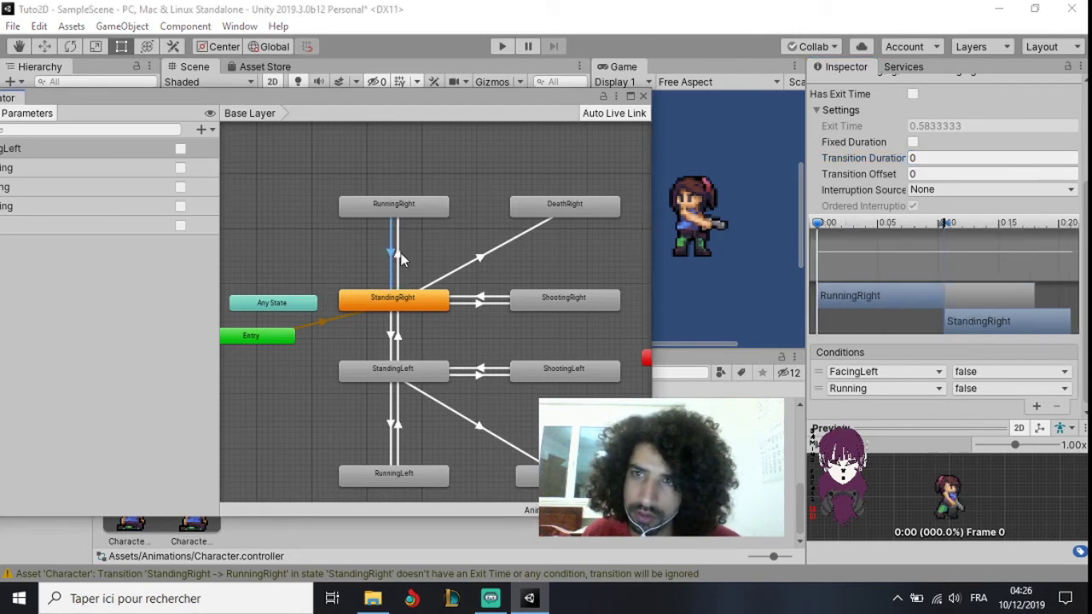
Step: Flip between the StandingRight↔RunningRight transitions to compare settings, then select StandingRight→DeathRight
left_click(400, 252)
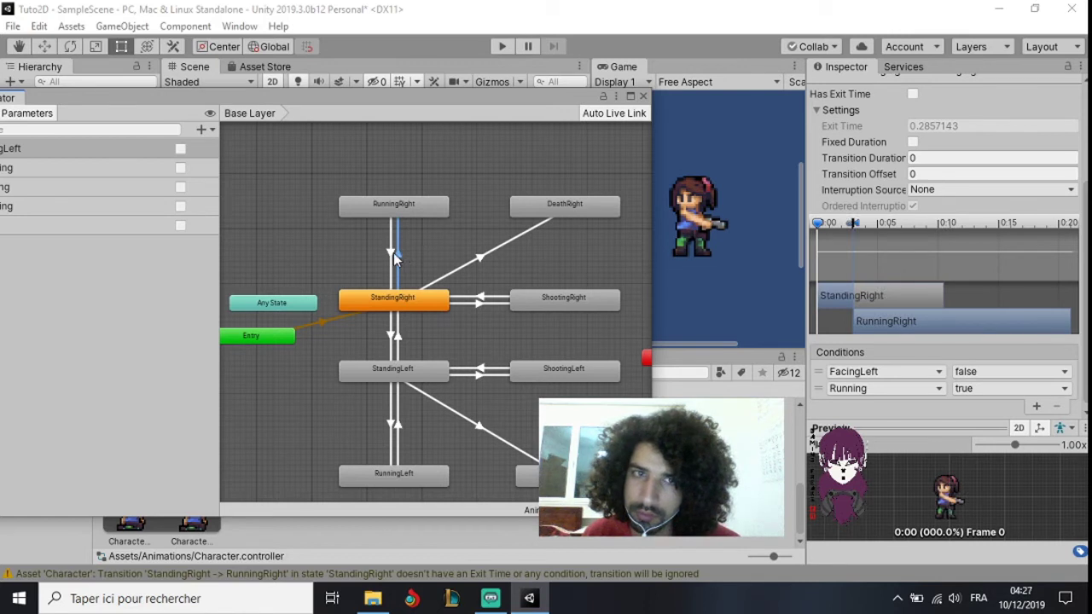
left_click(392, 254)
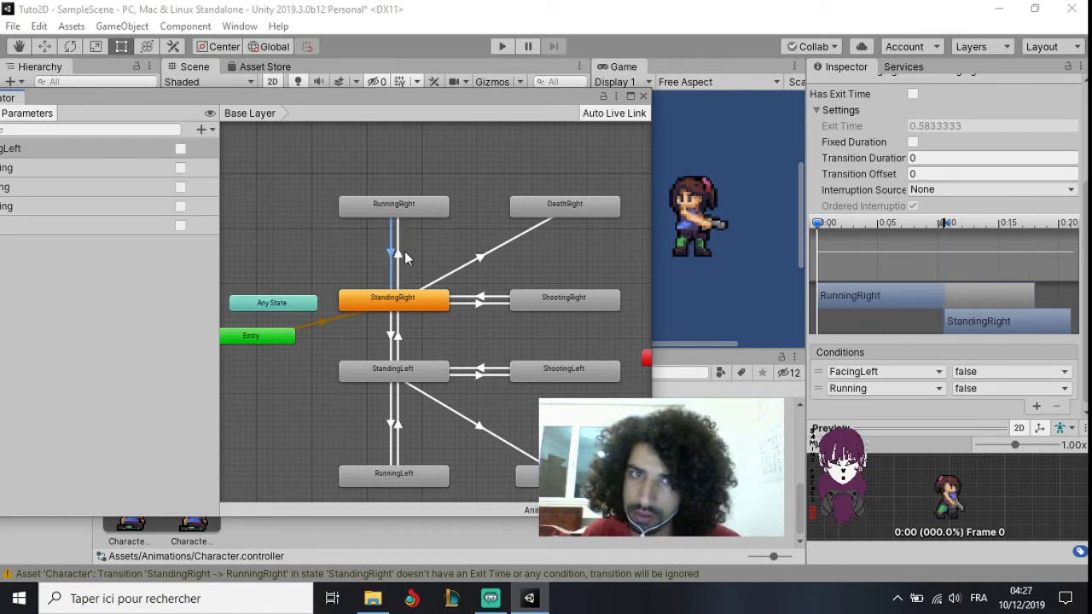
left_click(398, 252)
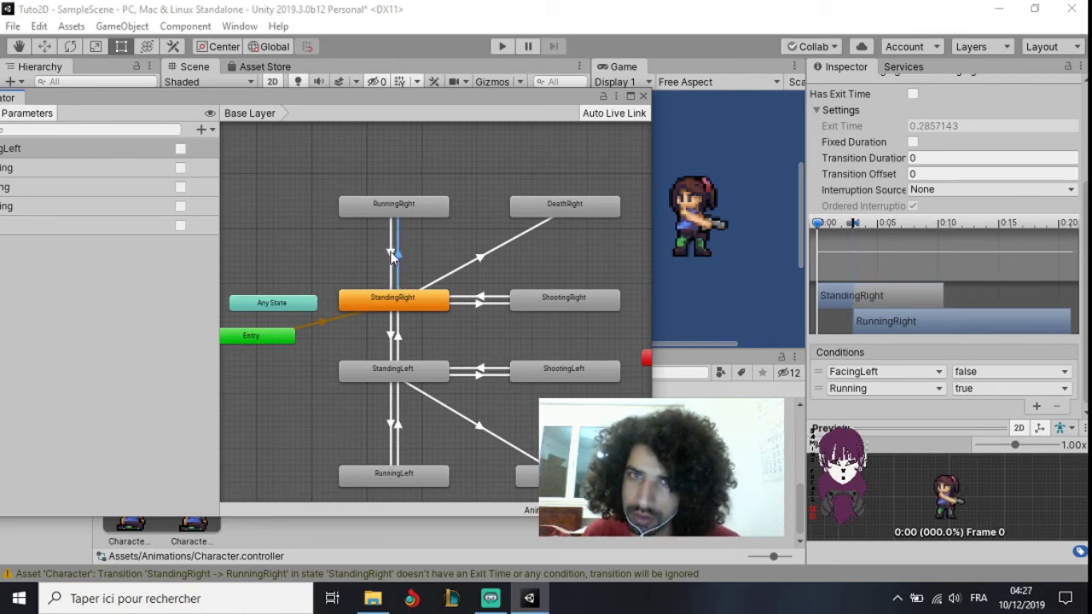
left_click(391, 253)
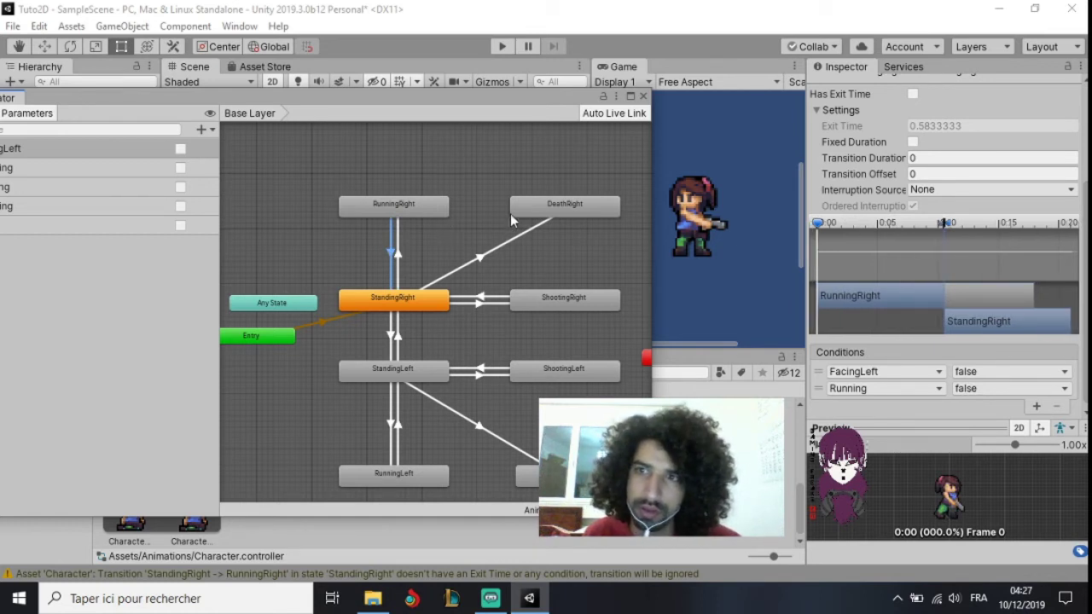
left_click(396, 255)
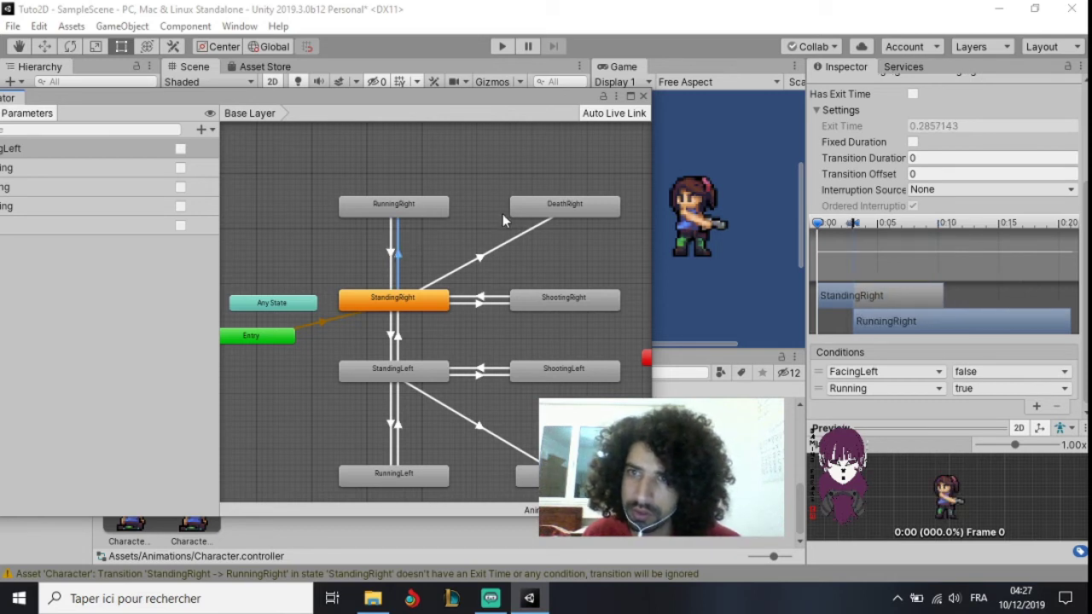
left_click(476, 261)
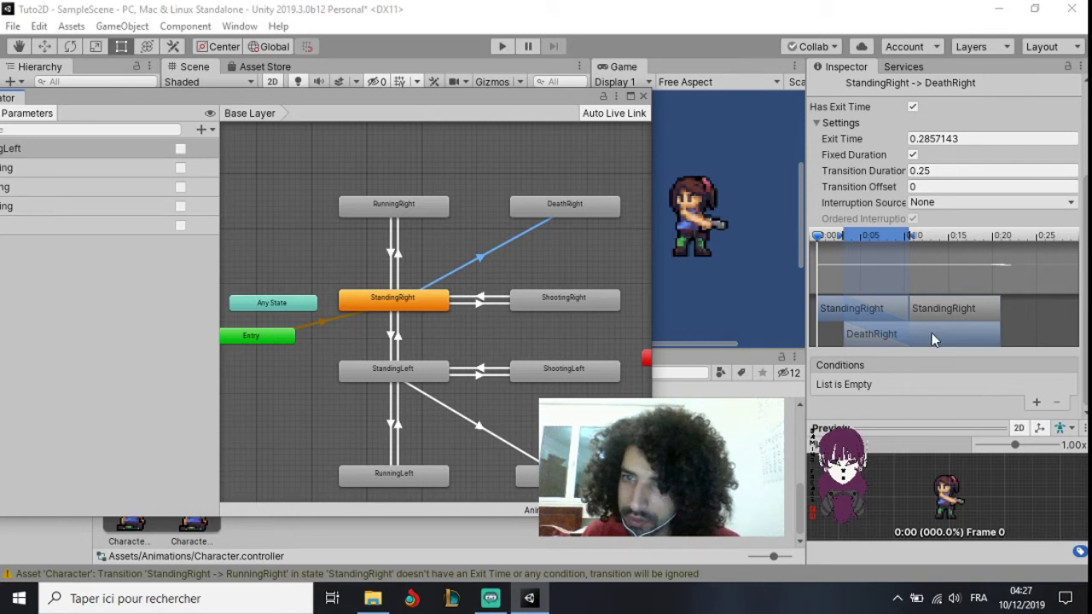
Step: Turn off exit time and fixed duration on StandingRight→DeathRight, with duration 0
left_click(913, 238)
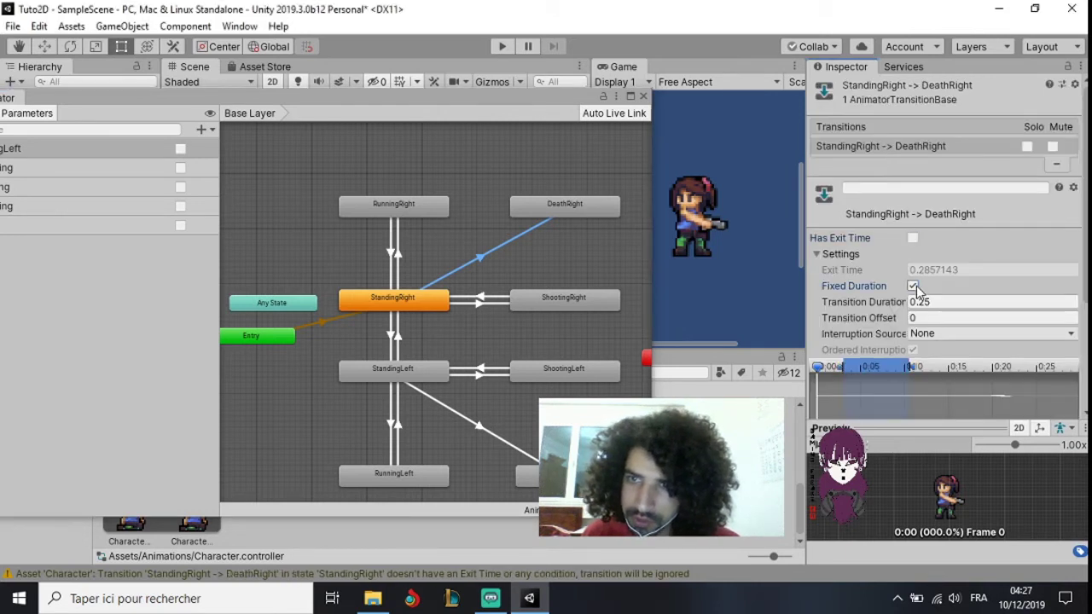
left_click(913, 285)
left_click(844, 307)
type("0")
scroll(953, 354, "down", 3)
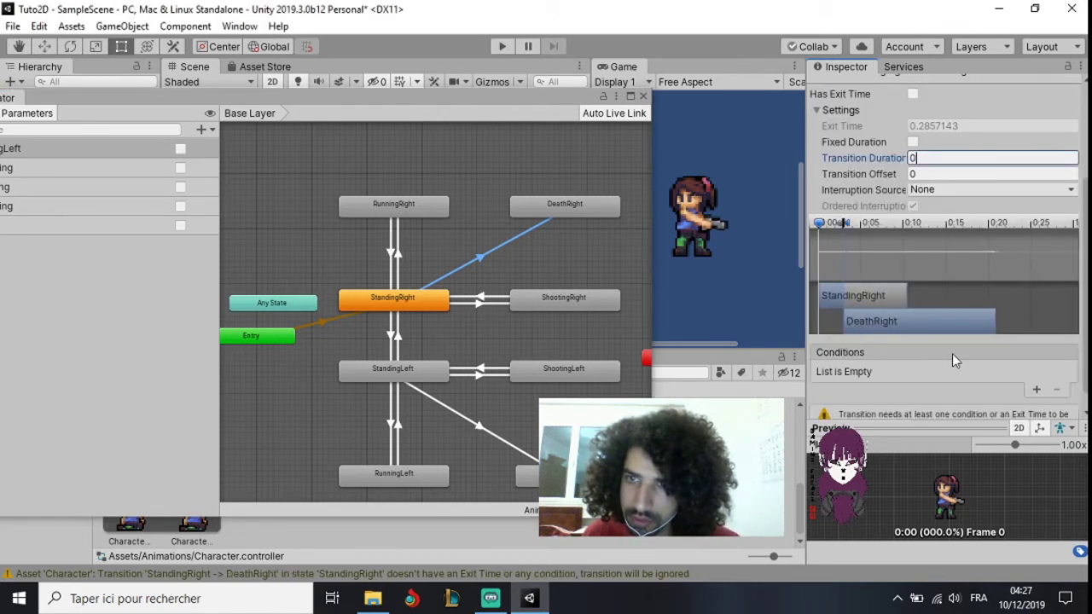
Step: Add conditions FacingLeft = false and Dying = true to StandingRight→DeathRight
left_click(1038, 390)
left_click(913, 386)
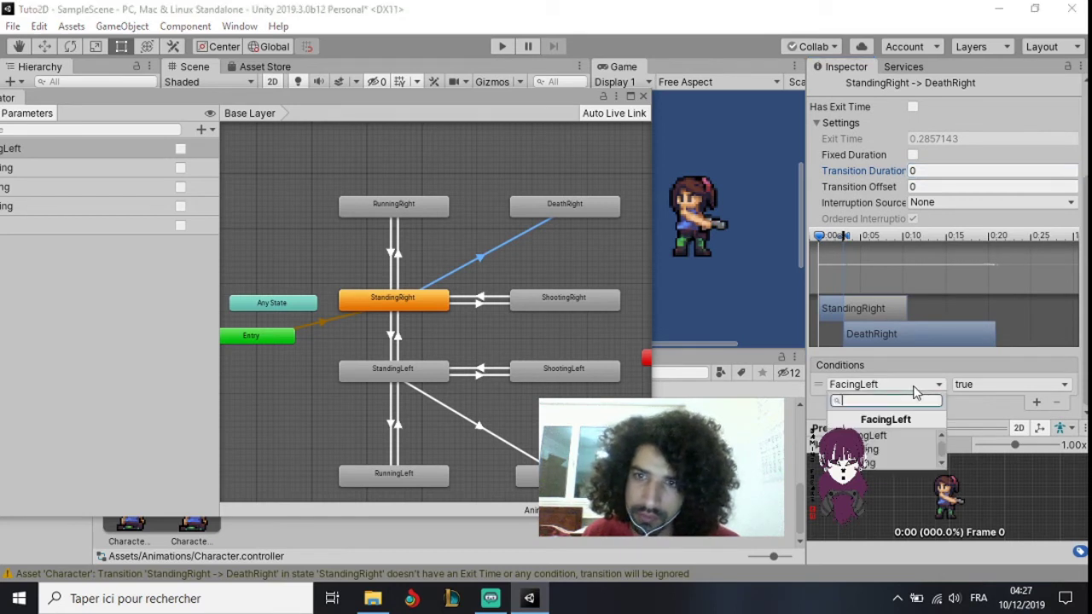
left_click(1005, 386)
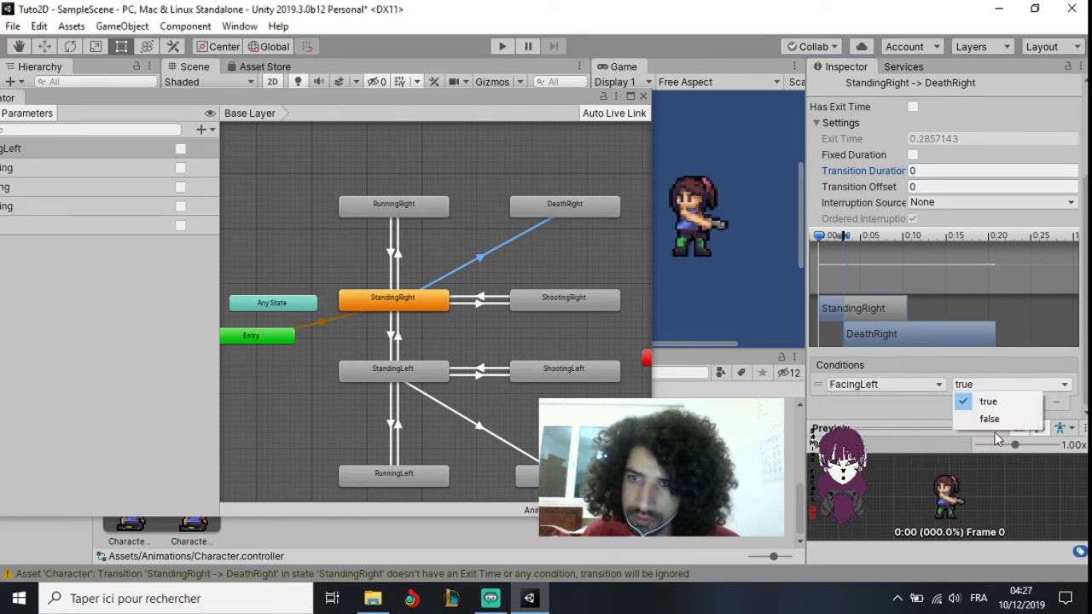
left_click(990, 419)
left_click(1032, 402)
left_click(921, 405)
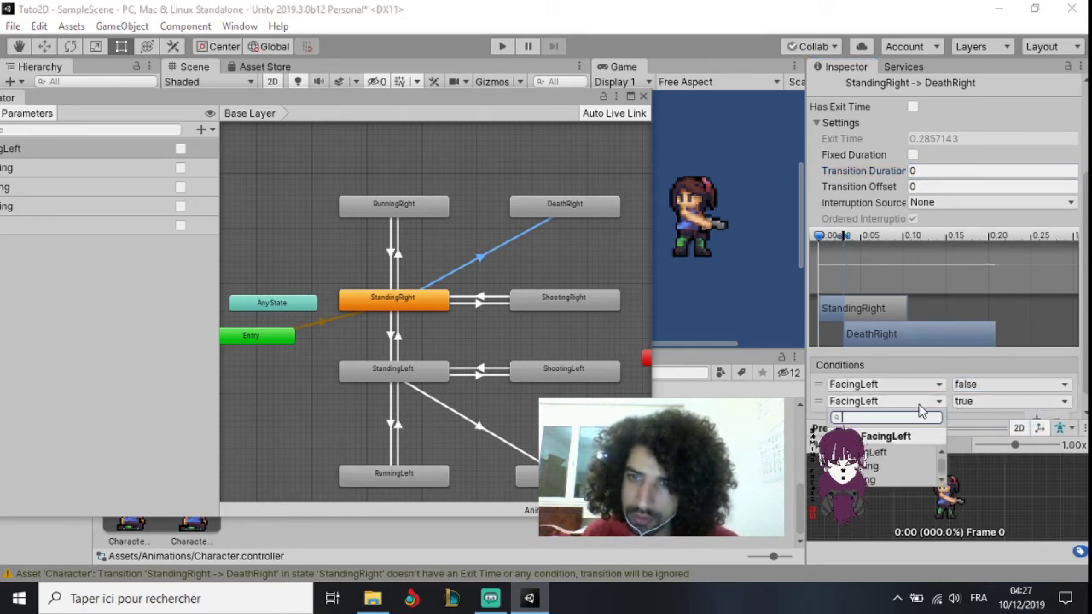
scroll(887, 470, "down", 1)
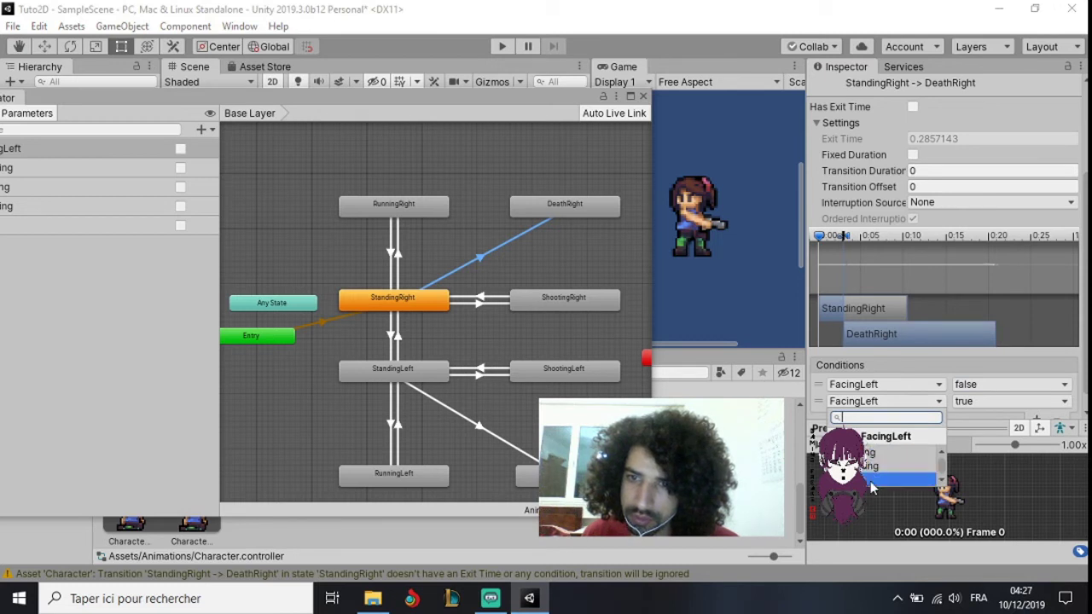
left_click(872, 483)
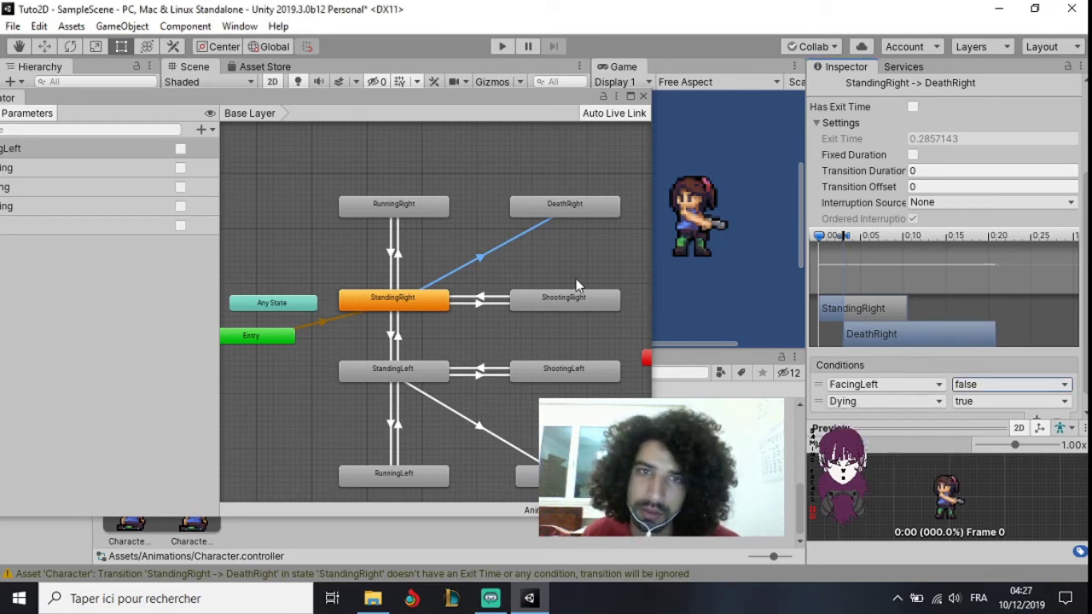
left_click(505, 298)
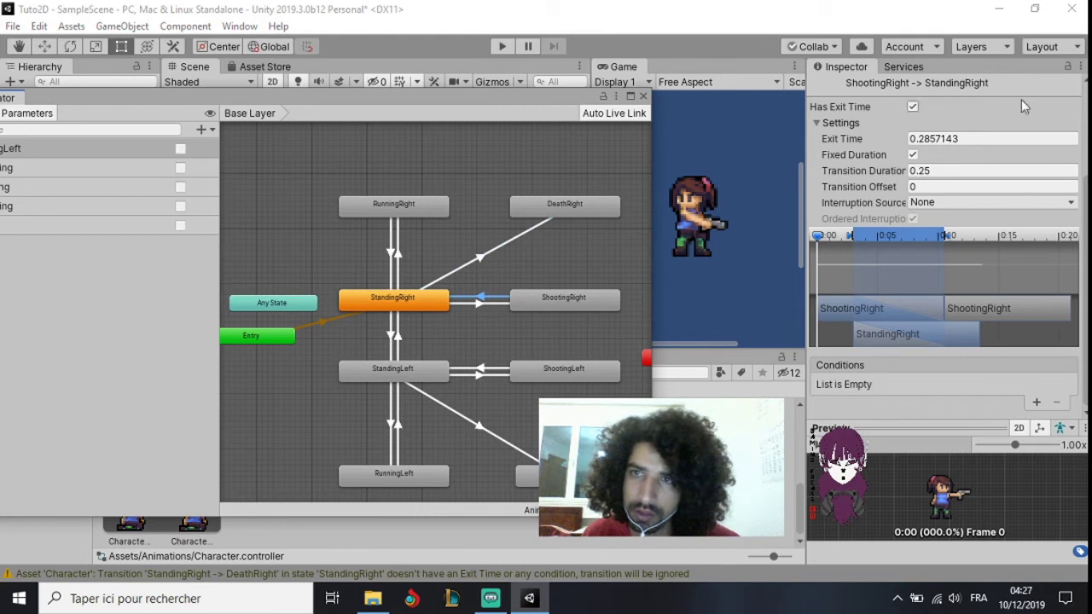
Step: Turn off exit time and fixed duration on ShootingRight→StandingRight, with duration 0
left_click(913, 106)
left_click(913, 154)
left_click(939, 170)
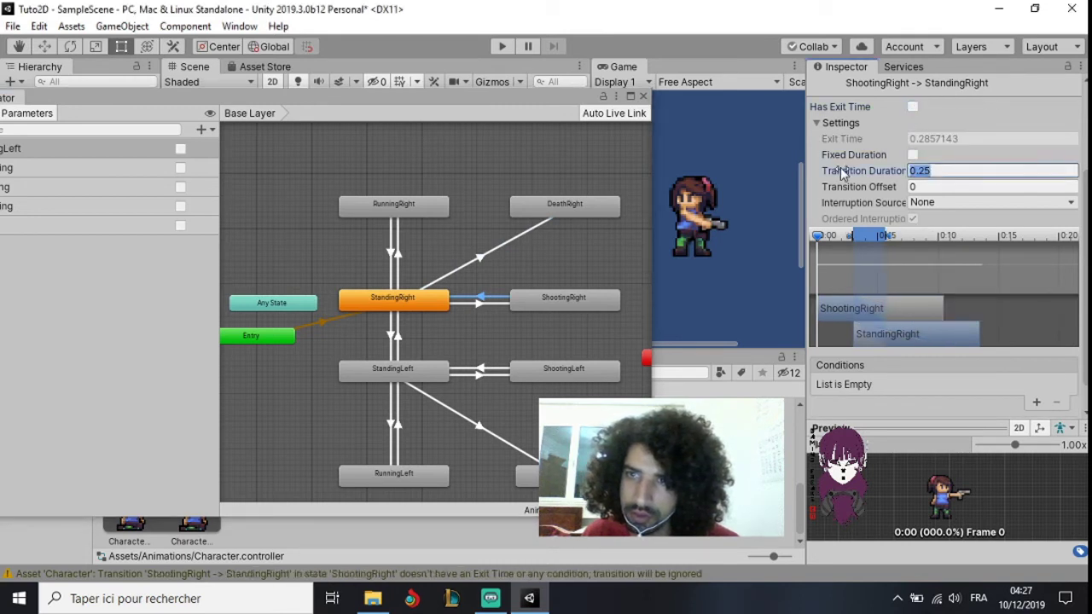
type("0")
Step: Add conditions FacingLeft = false and Shooting = false to ShootingRight→StandingRight
left_click(1036, 401)
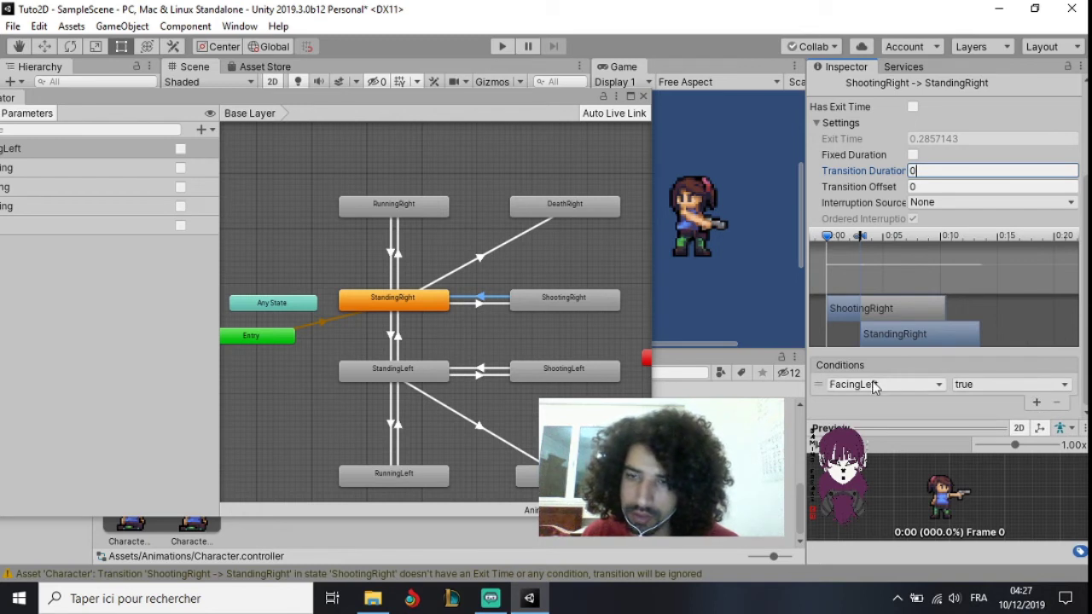
left_click(1011, 384)
left_click(1016, 420)
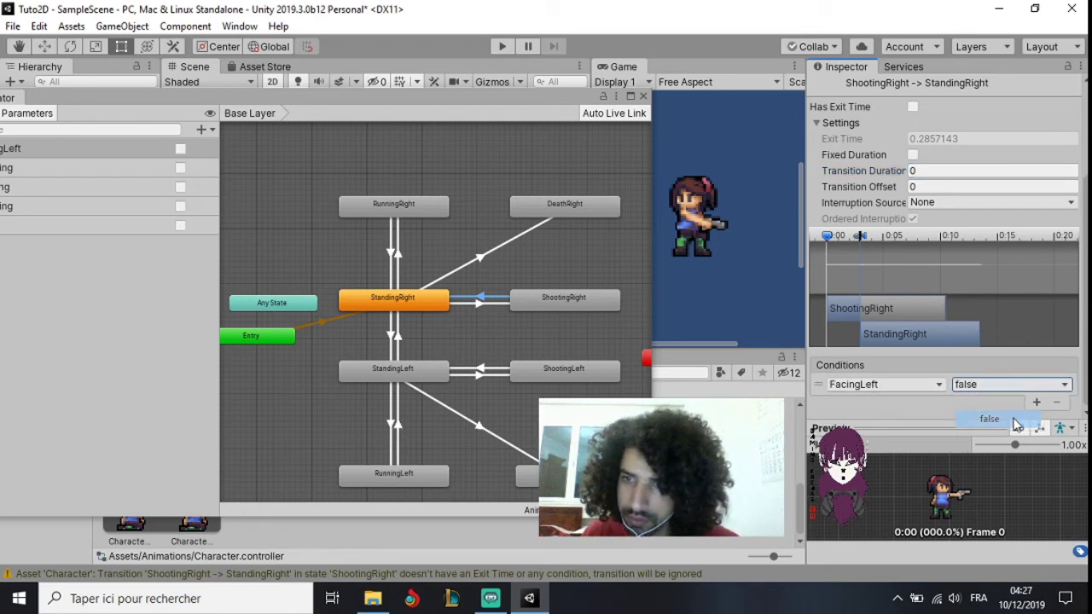
left_click(1034, 402)
left_click(895, 401)
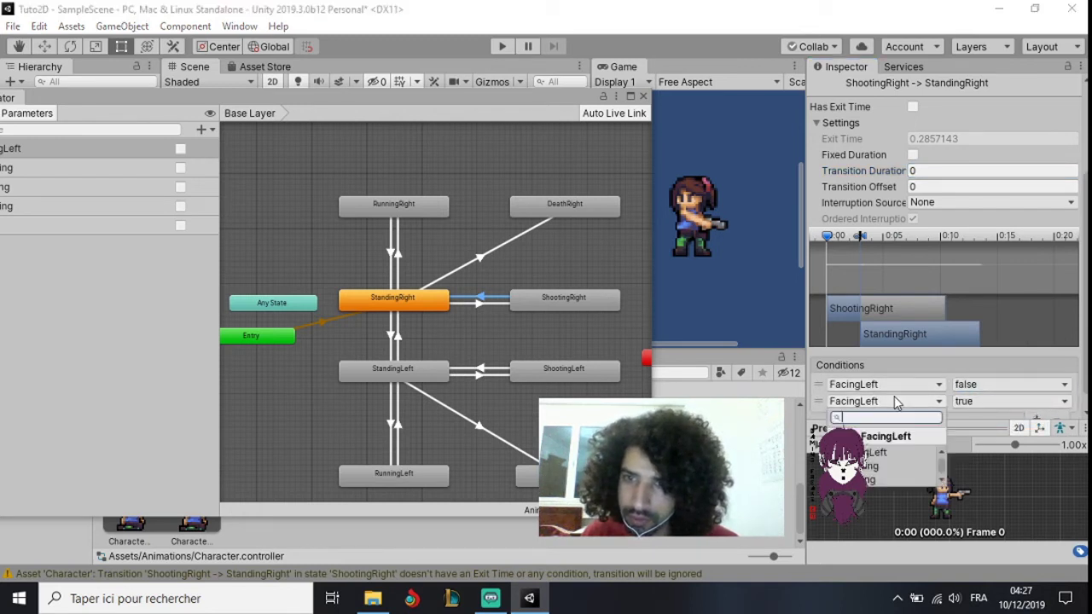
left_click(889, 465)
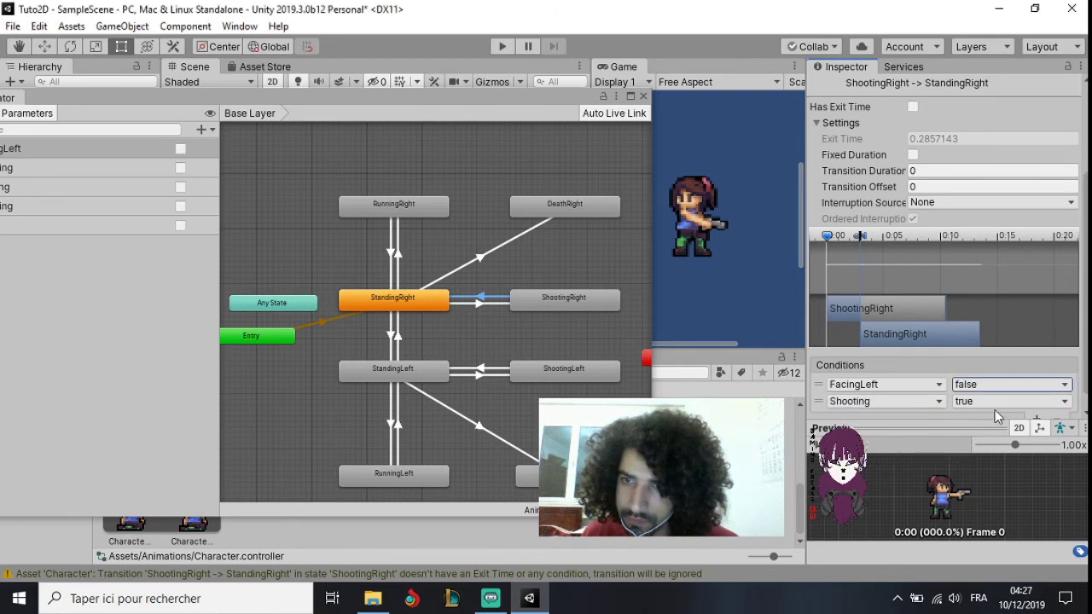
left_click(998, 401)
left_click(990, 432)
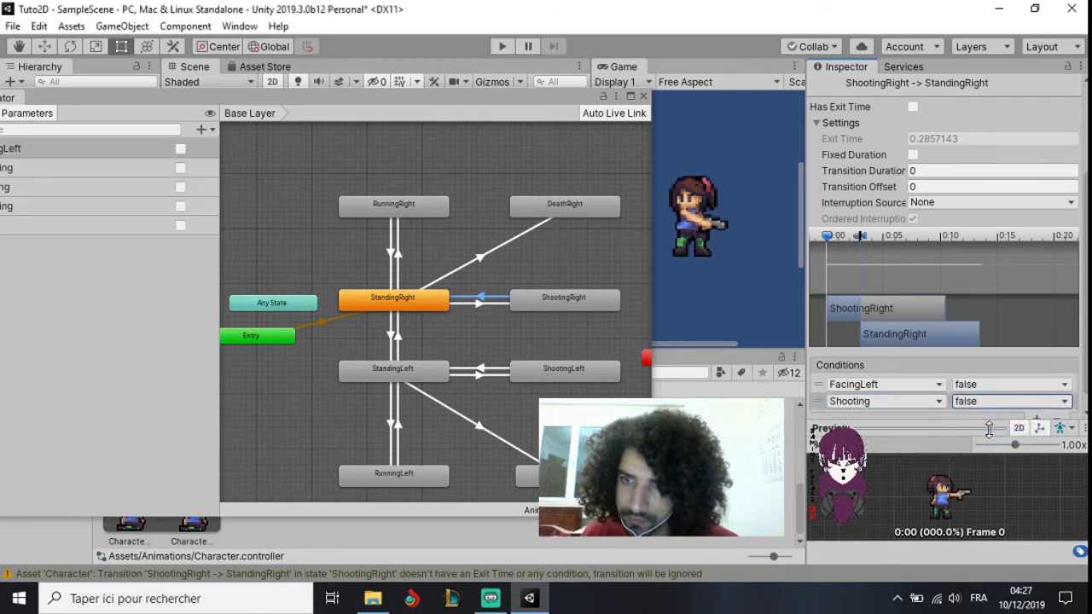
Step: On StandingRight→ShootingRight, turn off exit time and fixed duration and set duration 0
left_click(493, 305)
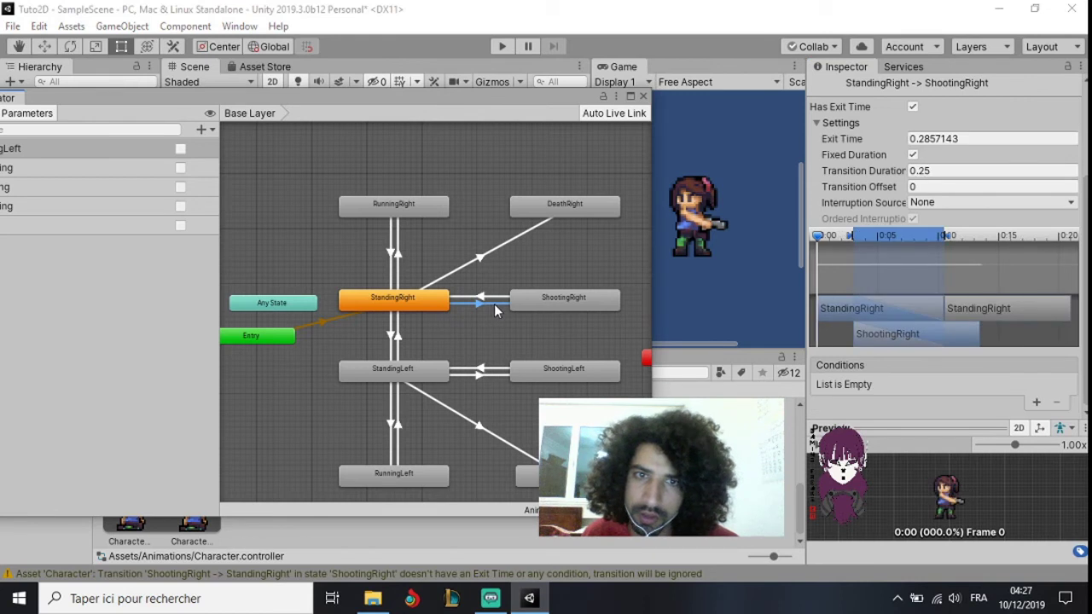
scroll(906, 218, "up", 3)
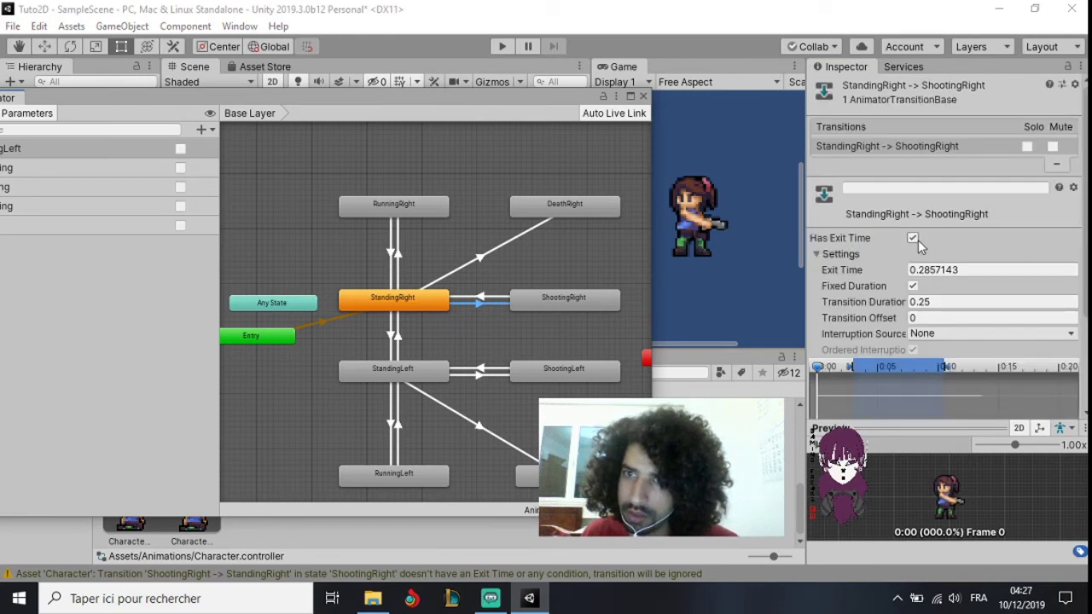
left_click(913, 238)
left_click(912, 286)
left_click(917, 302)
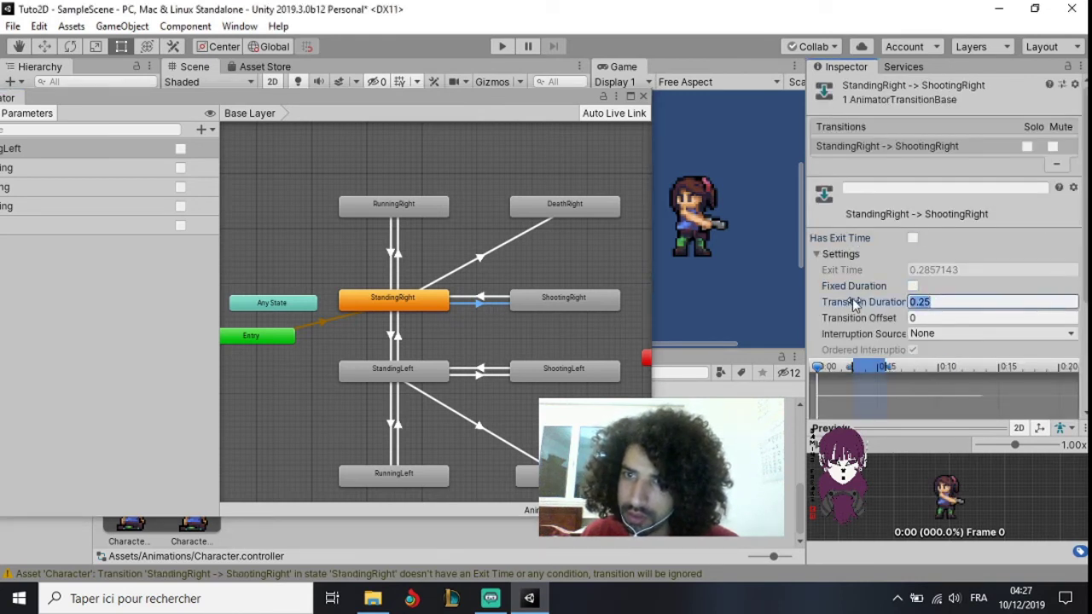
type("0")
scroll(861, 268, "down", 3)
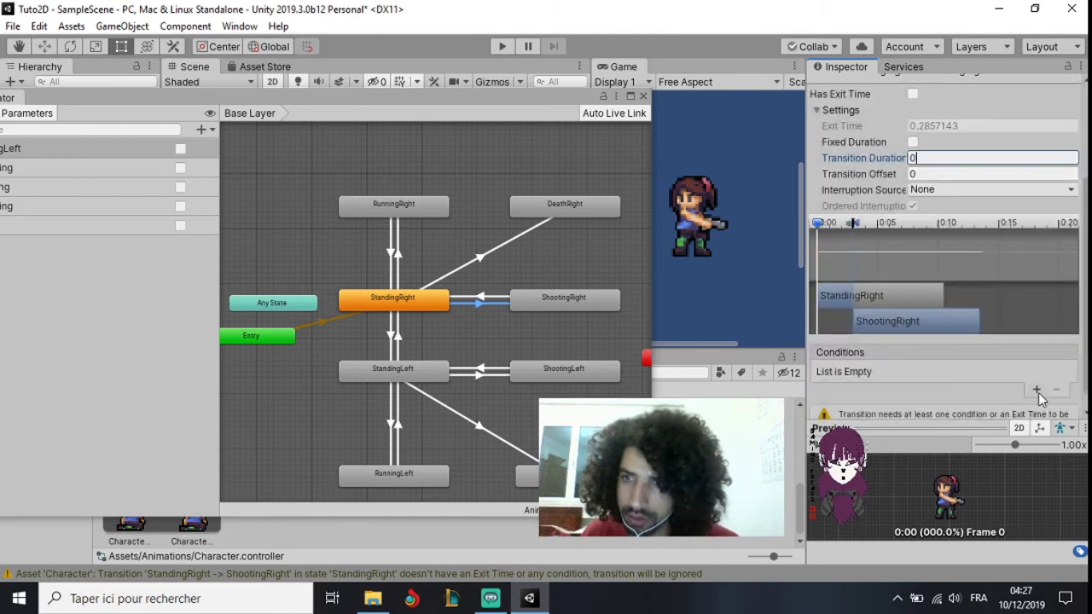
Step: Add conditions FacingLeft = false and Shooting = true to StandingRight→ShootingRight
left_click(1039, 392)
left_click(917, 386)
left_click(980, 384)
left_click(979, 384)
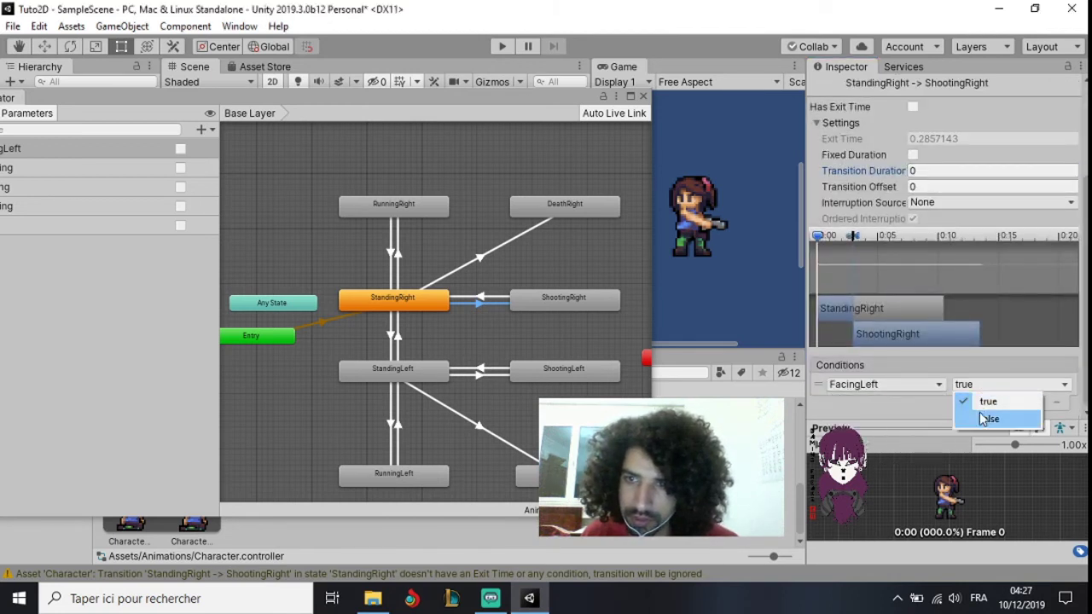
left_click(979, 412)
left_click(1030, 402)
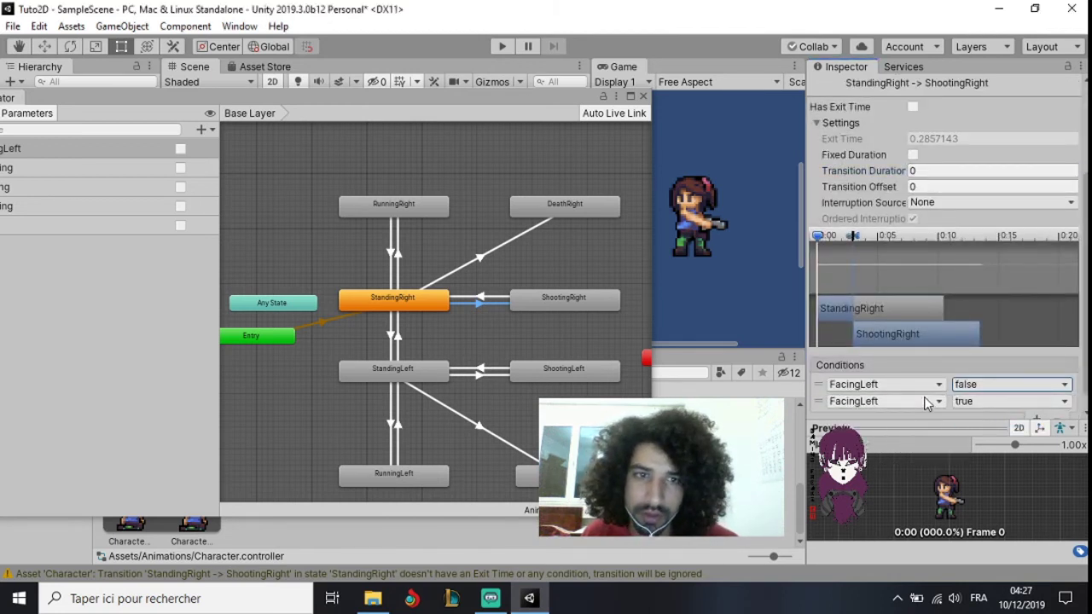
left_click(926, 401)
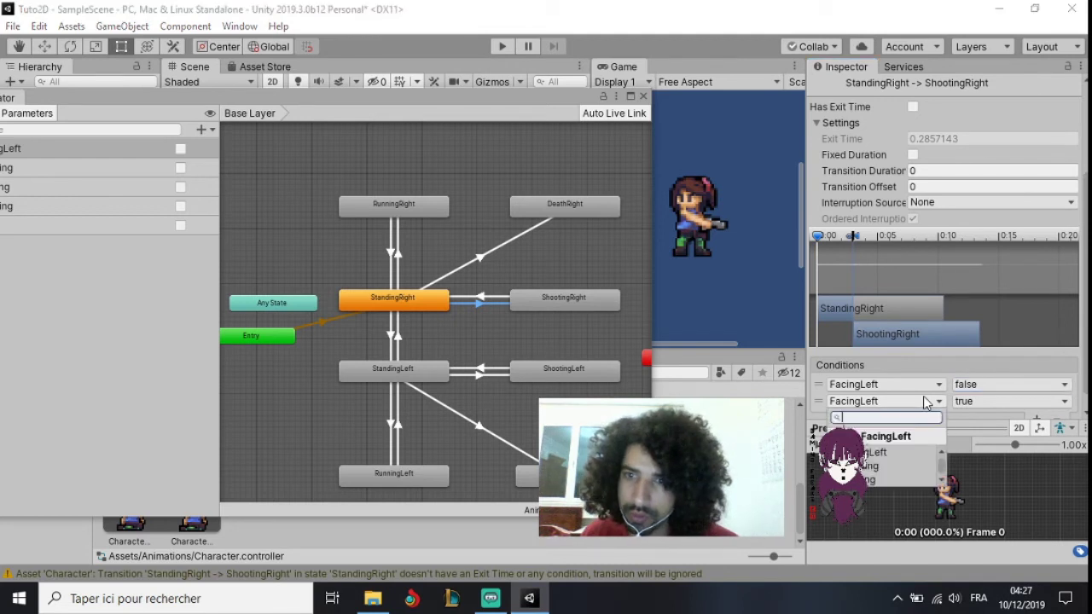
left_click(874, 466)
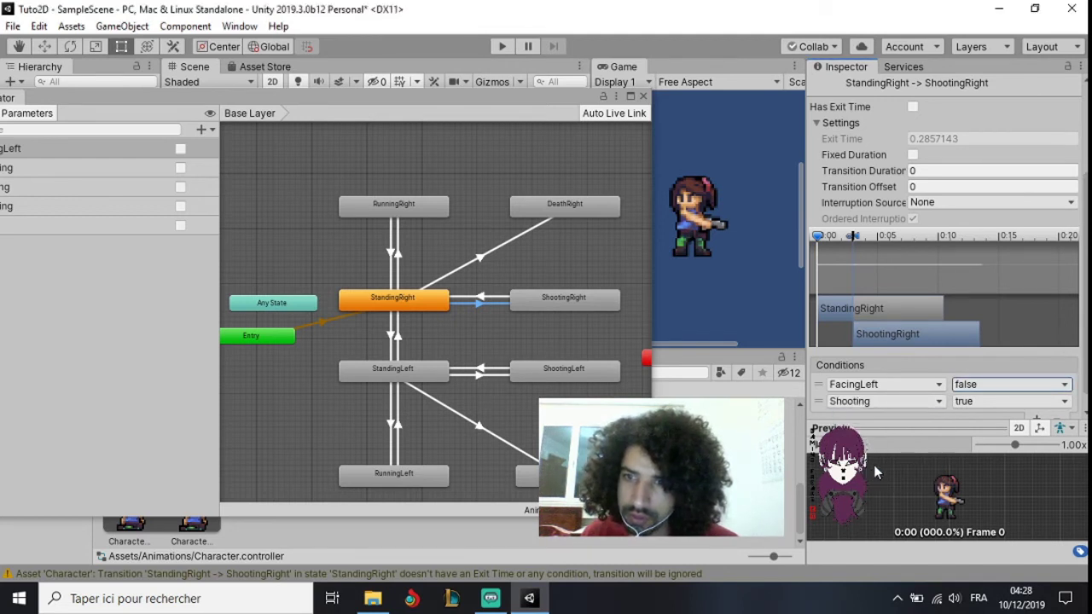
Step: Deselect the transition, then play and stop the game to test the animations
left_click(543, 342)
scroll(523, 307, "down", 1)
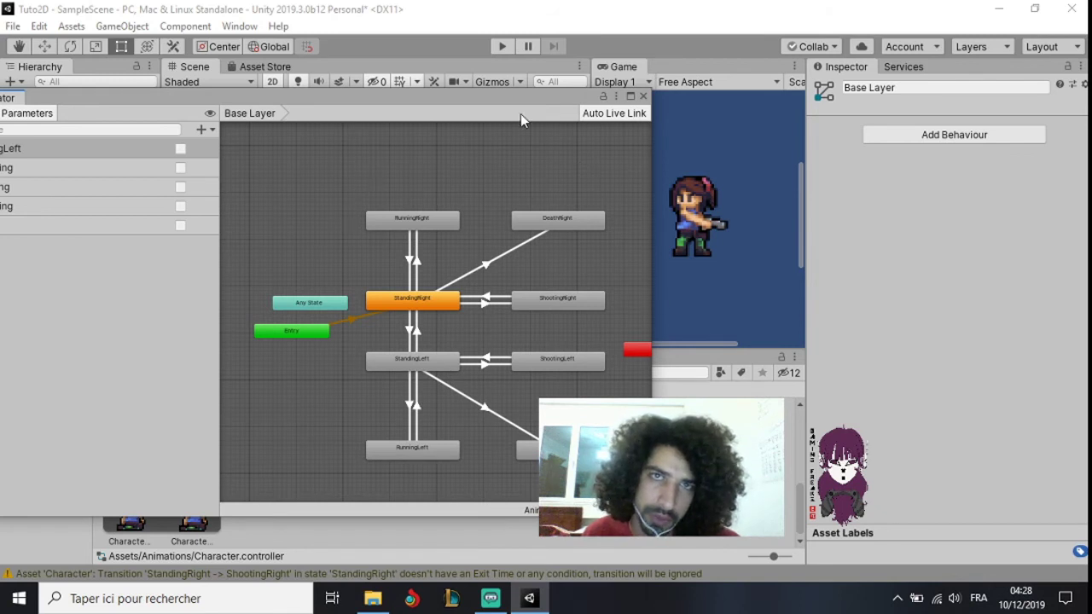
left_click(503, 47)
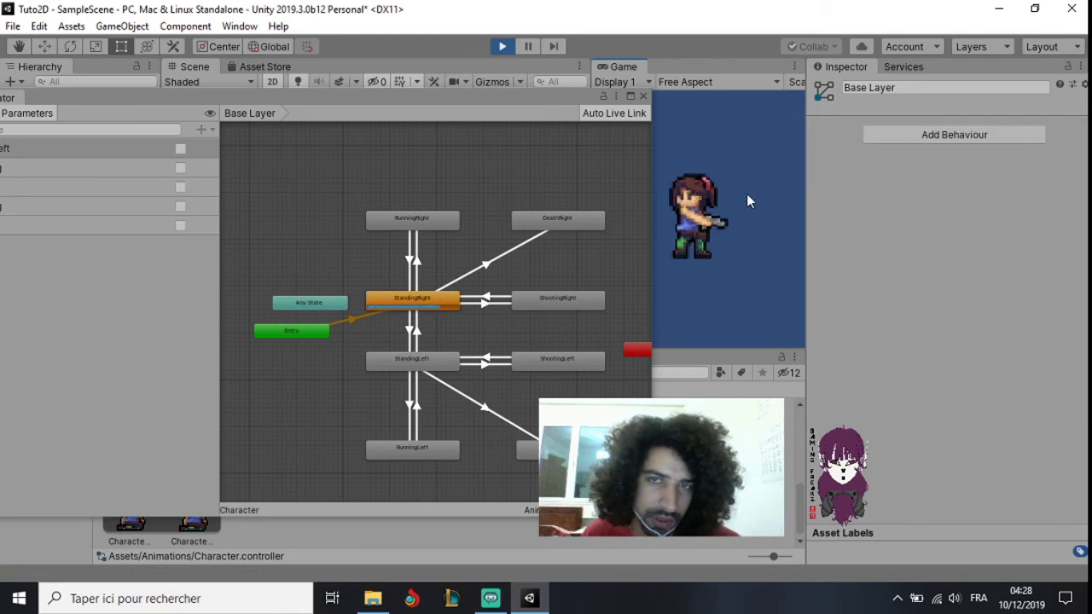
left_click(503, 48)
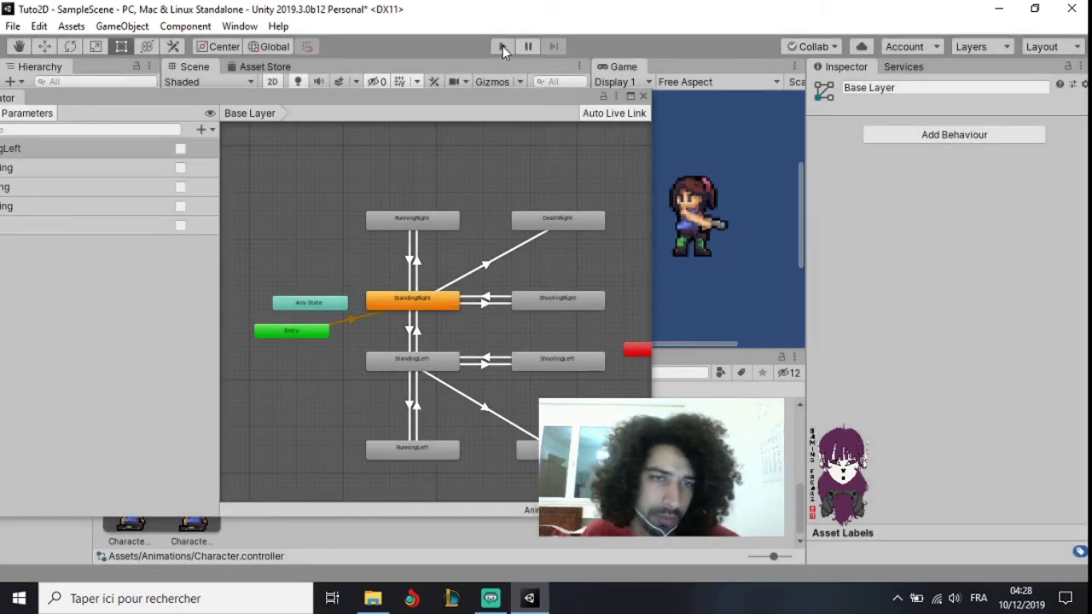
Step: Nudge the ShootingRight and ShootingLeft states slightly right in the state graph
scroll(476, 385, "up", 2)
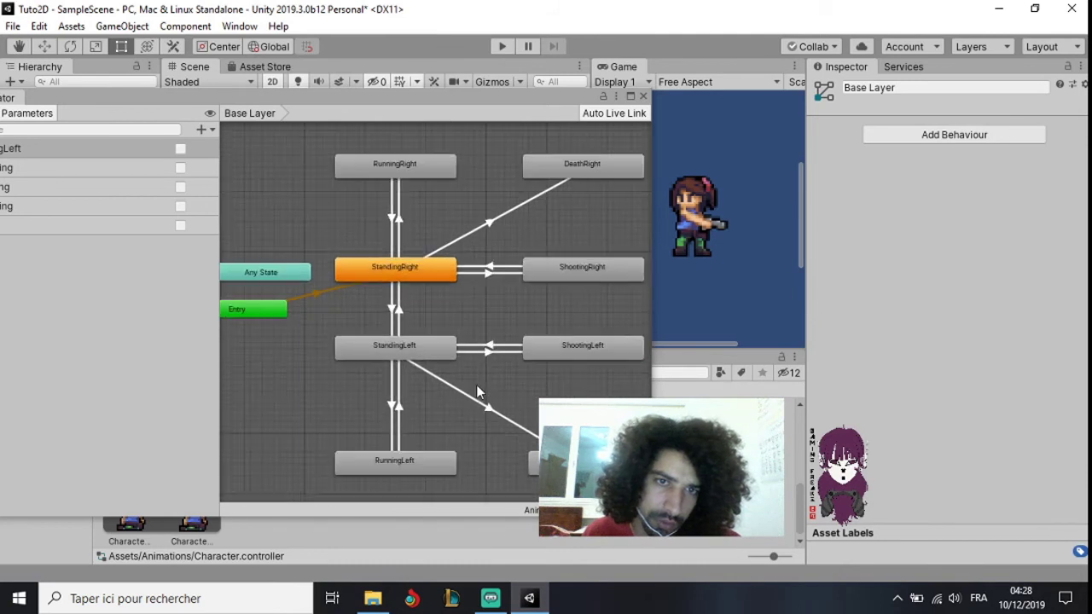
scroll(476, 385, "up", 1)
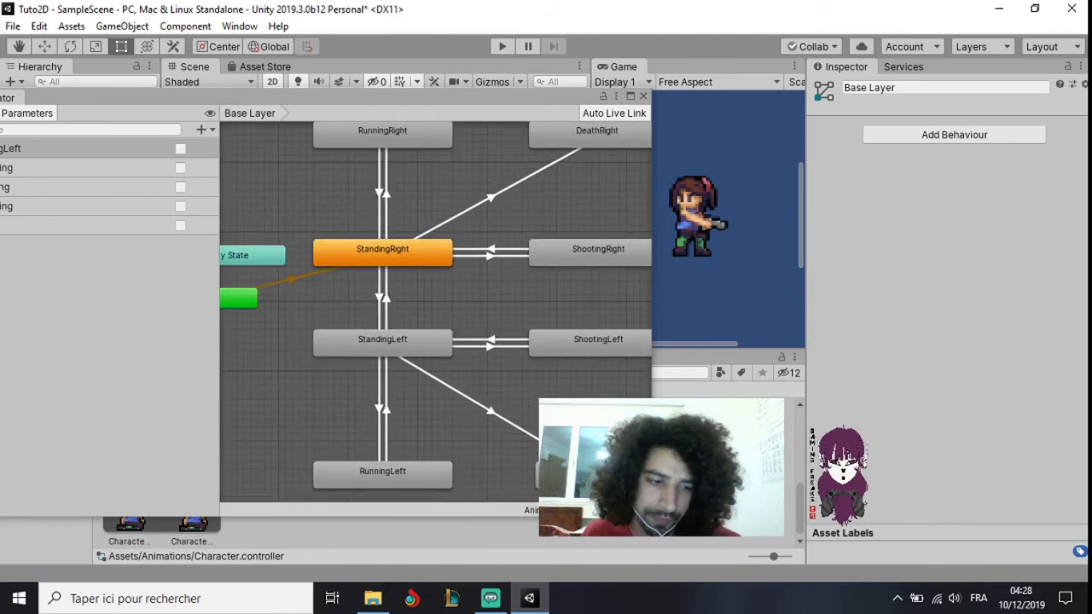
mouse_move(563, 408)
middle_mouse_down()
mouse_move(498, 394)
mouse_move(494, 369)
middle_mouse_up()
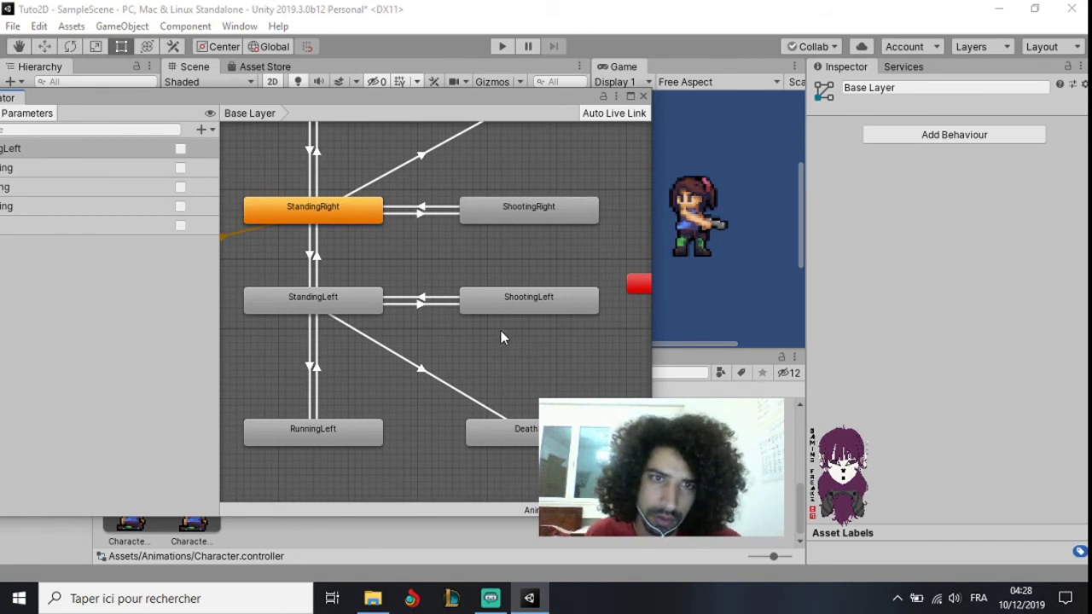
scroll(495, 316, "up", 1)
scroll(494, 316, "down", 2)
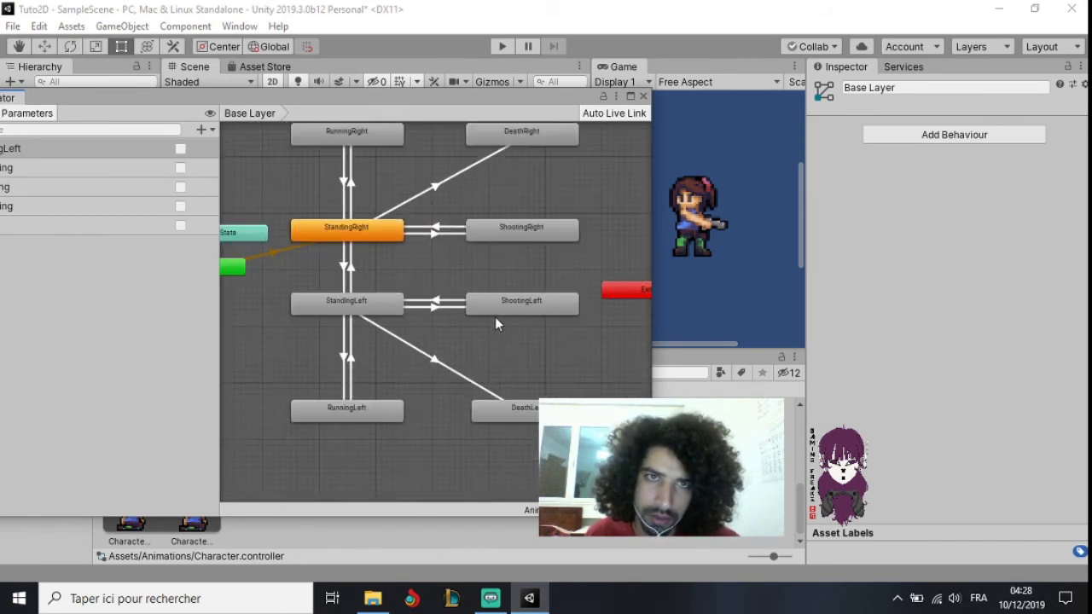
left_click(488, 234)
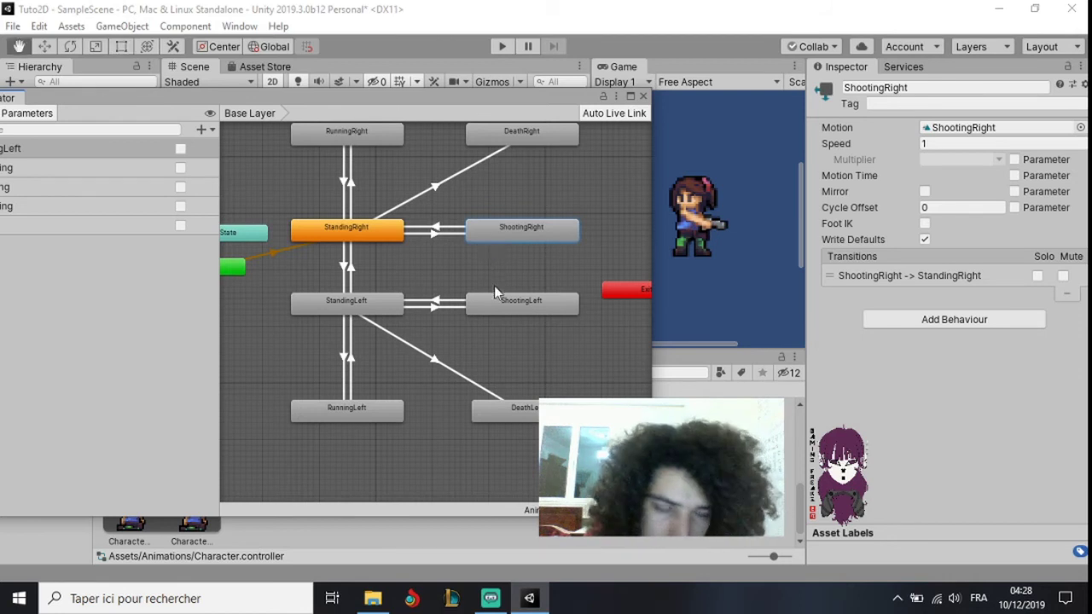
left_click(495, 304)
left_click(527, 235, "ctrl")
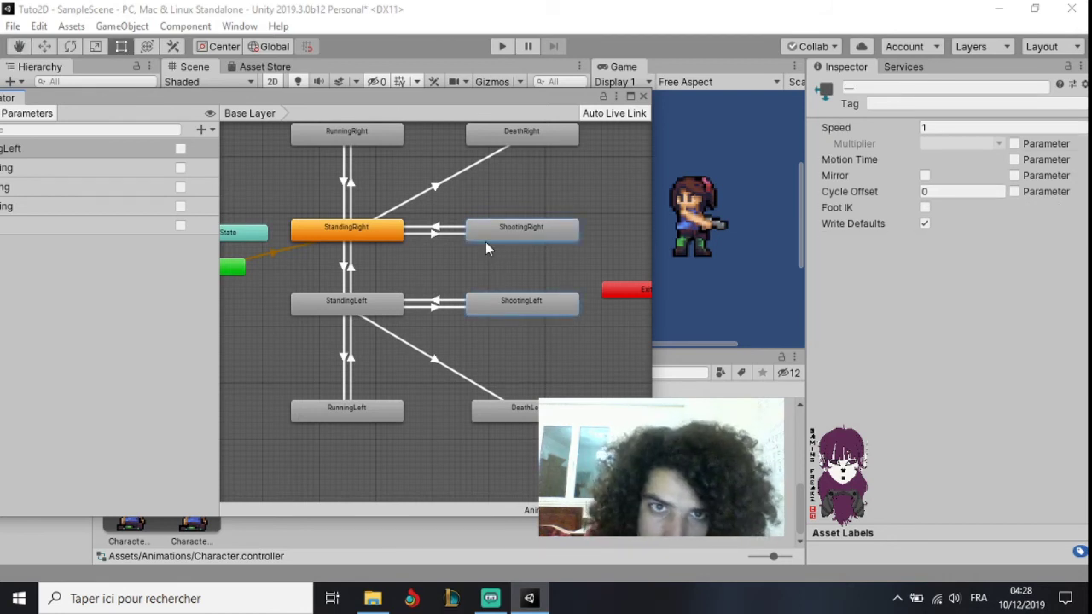
left_click_drag(485, 242, 490, 237)
left_click(493, 254)
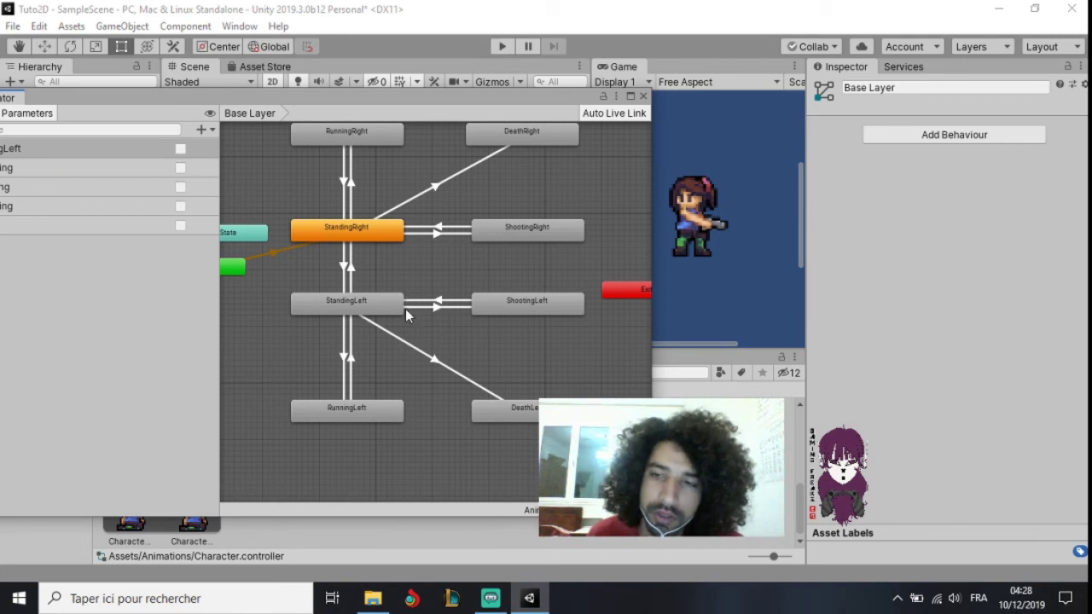
left_click(344, 360)
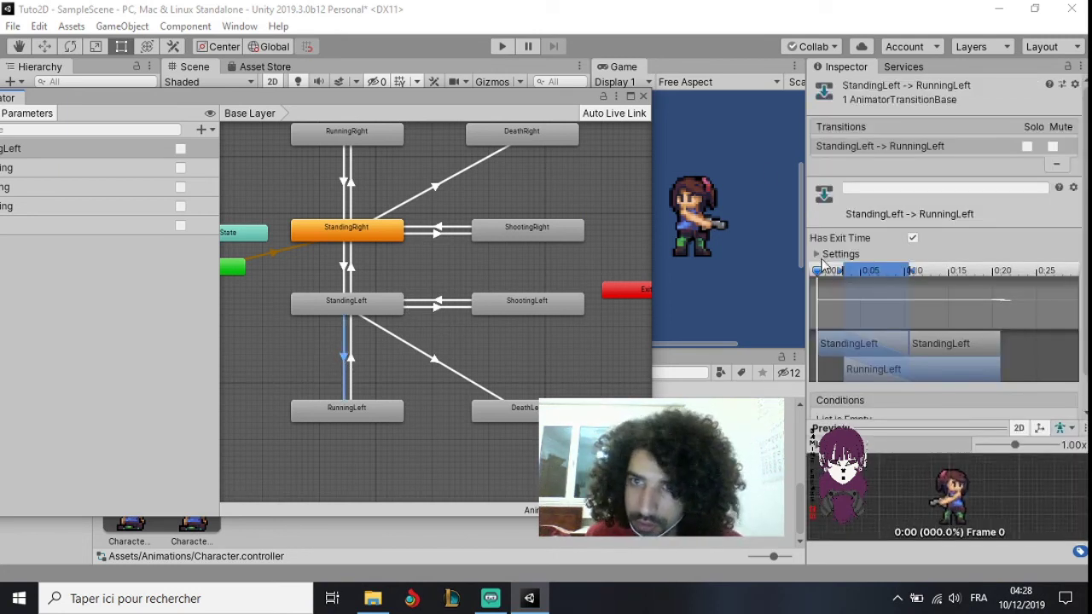
Step: On StandingLeft→RunningLeft, turn off exit time and fixed duration and set duration 0
left_click(819, 255)
left_click(913, 239)
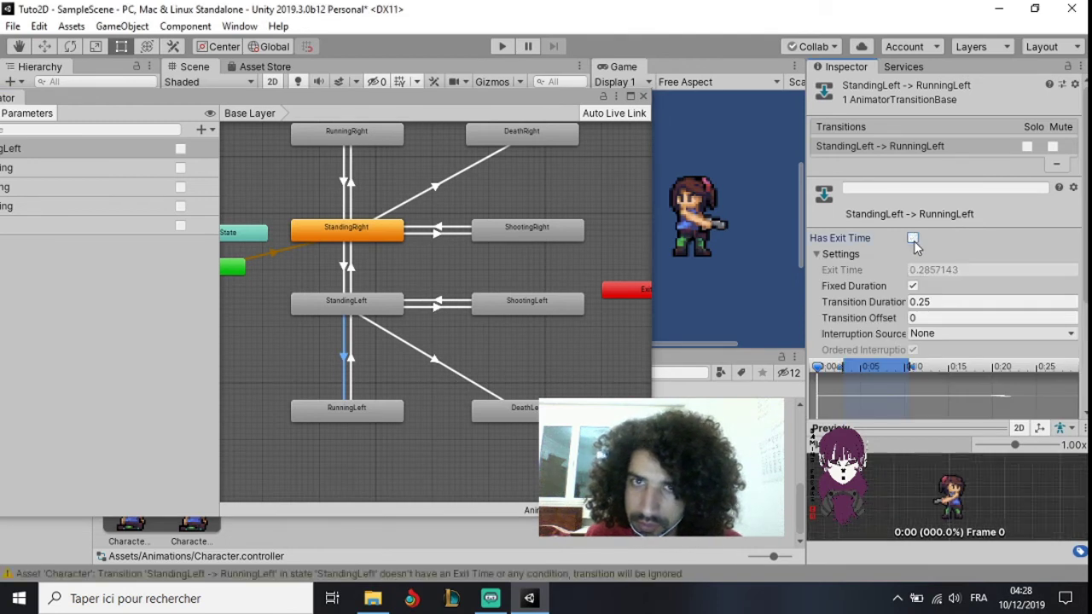
left_click(913, 286)
left_click(939, 302)
type("0")
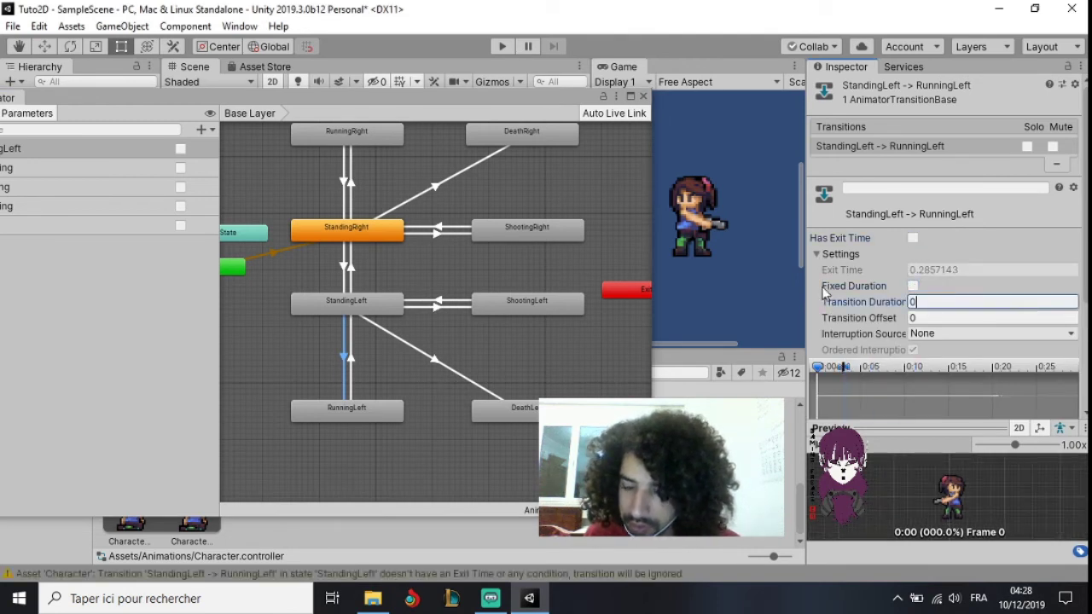
scroll(945, 319, "down", 3)
Step: Add conditions FacingLeft = true and Running = true to StandingLeft→RunningLeft
left_click(1037, 390)
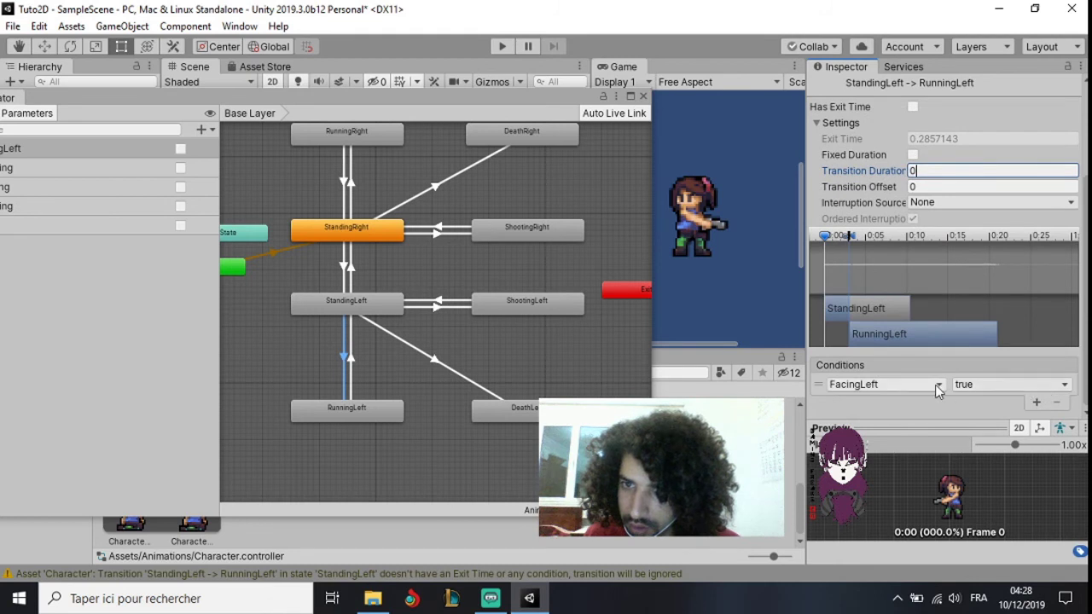
left_click(1034, 404)
left_click(915, 402)
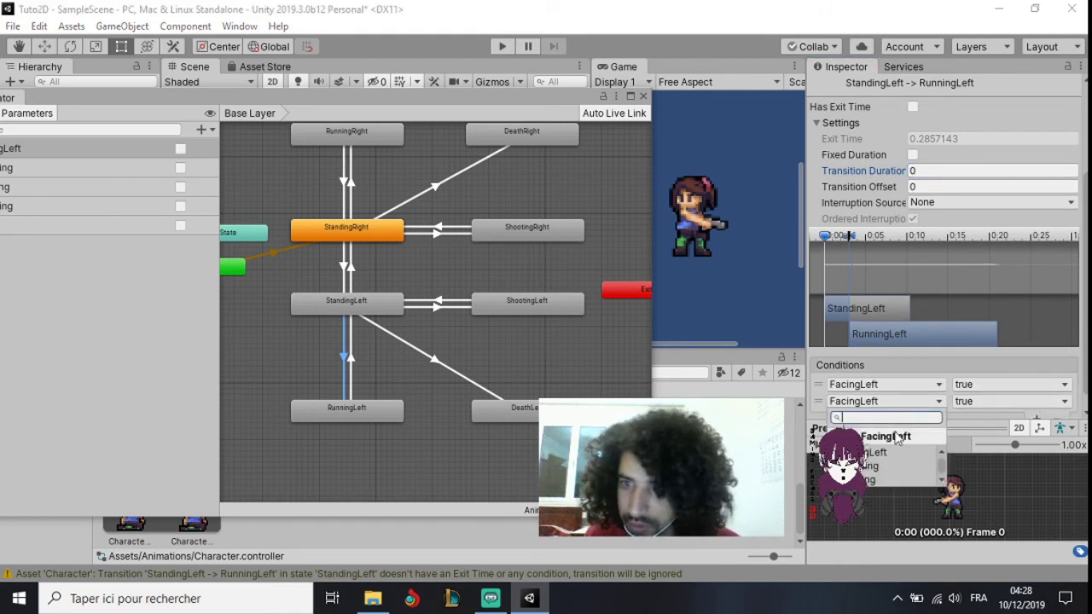
left_click(866, 476)
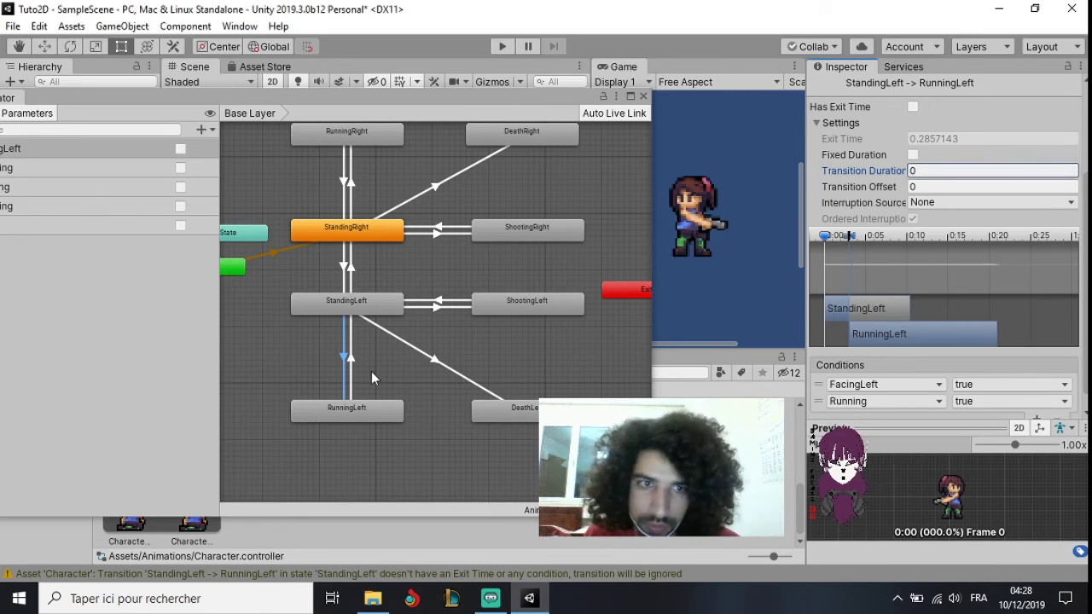
Step: On RunningLeft→StandingLeft, turn off exit time and fixed duration and set duration 0
left_click(351, 358)
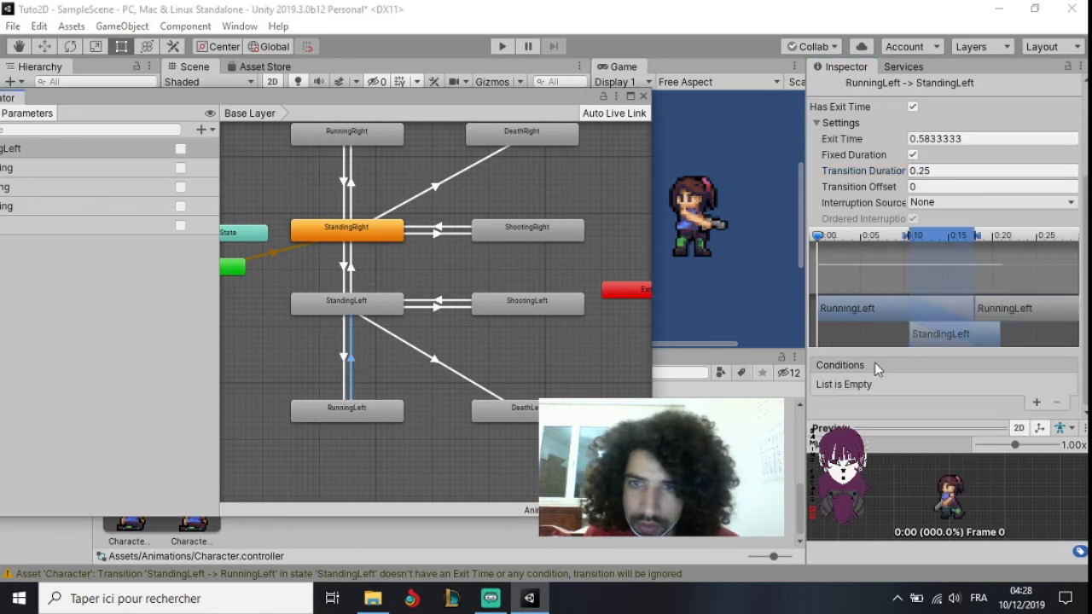
left_click(912, 107)
left_click(912, 155)
double_click(939, 171)
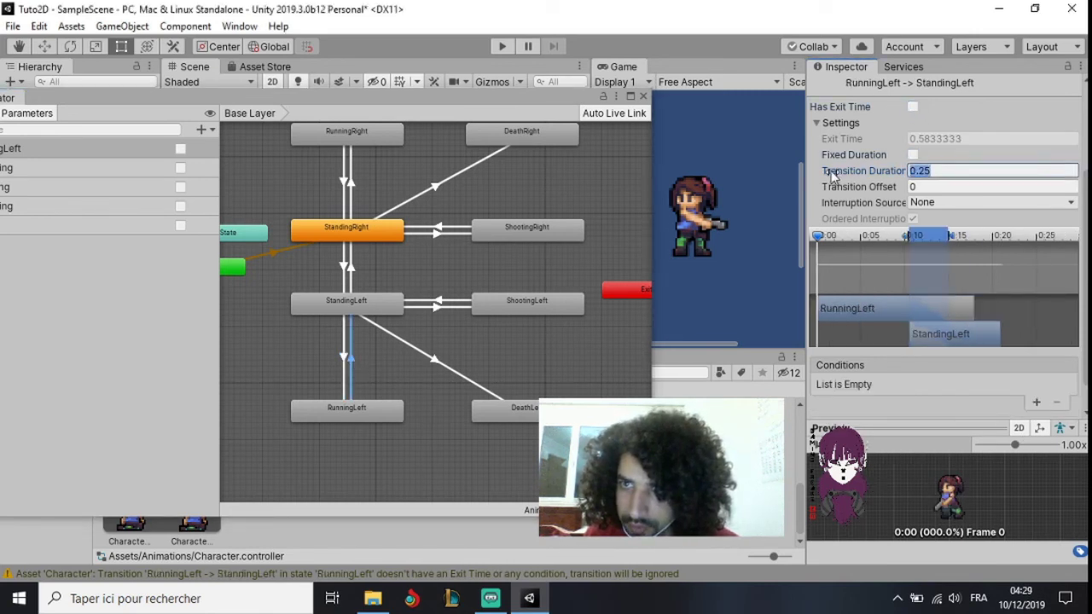
type("0")
Step: Add conditions FacingLeft = true and Running = false to RunningLeft→StandingLeft
left_click(1037, 401)
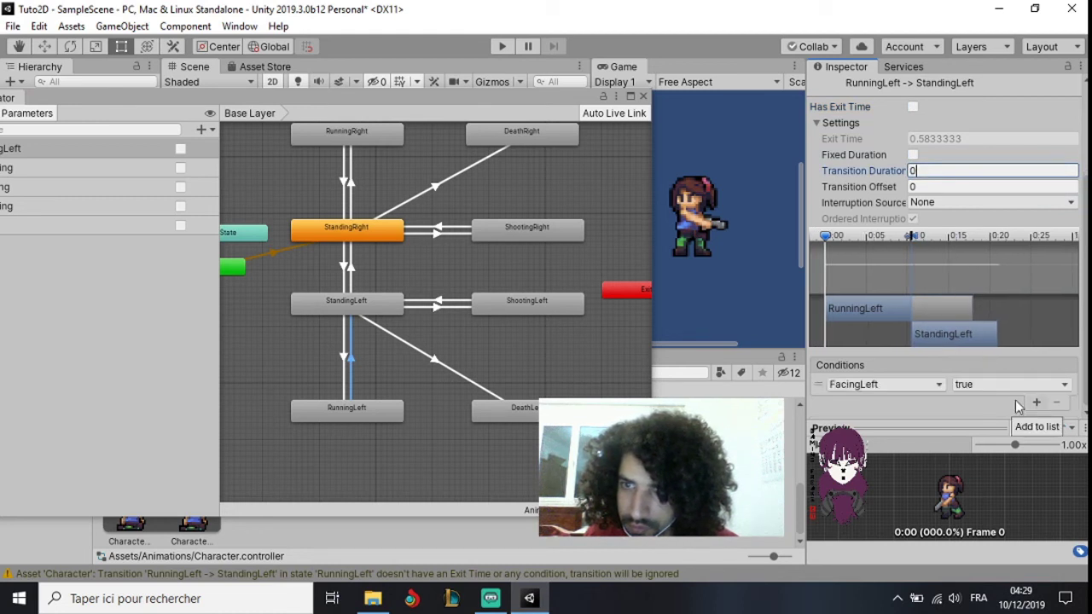
left_click(968, 389)
left_click(968, 389)
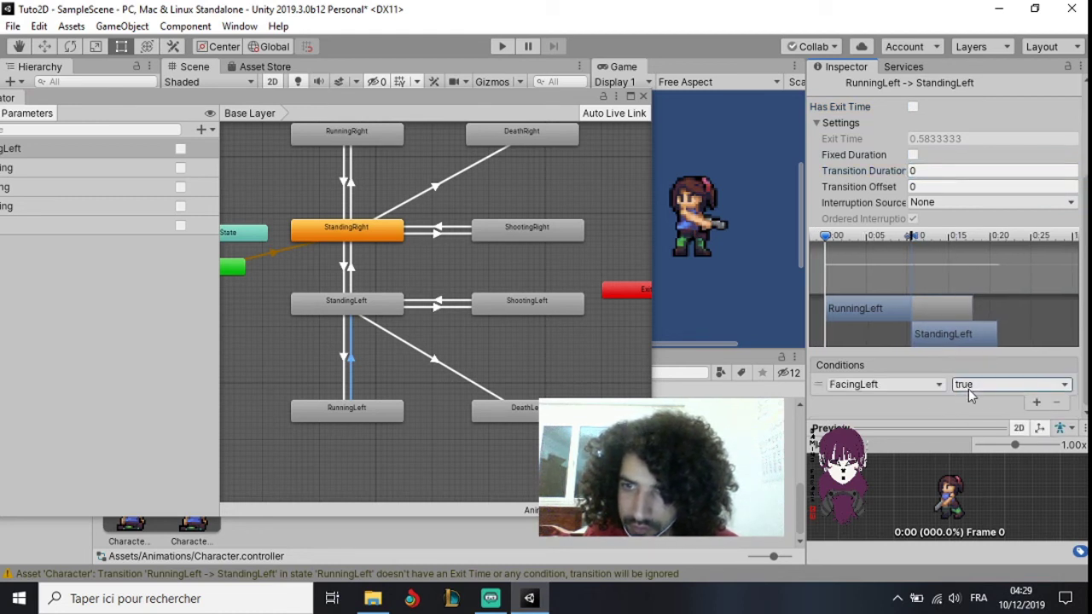
left_click(1035, 402)
left_click(916, 401)
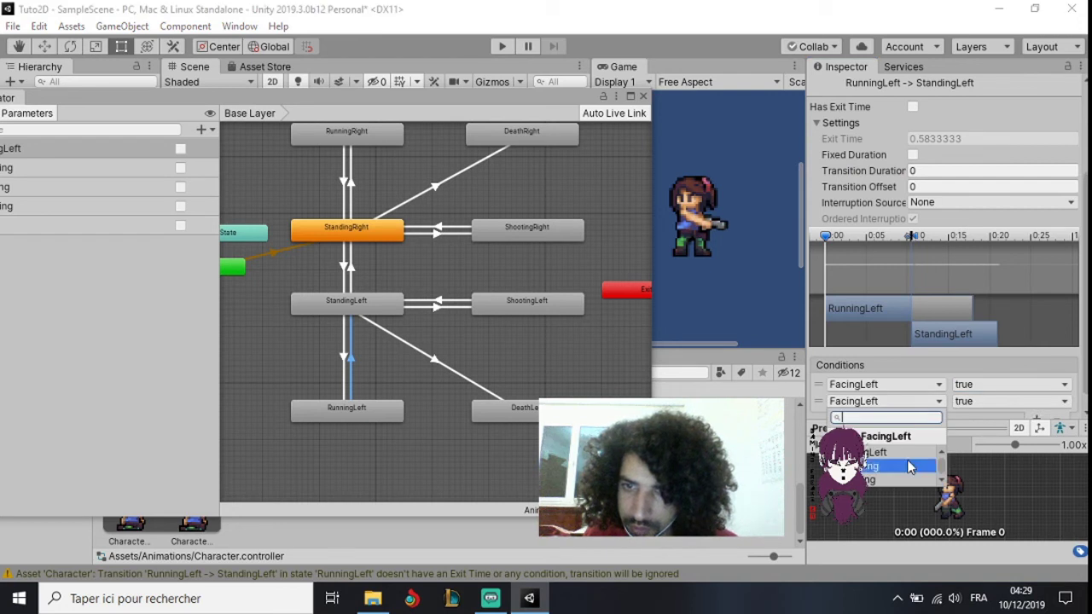
left_click(891, 480)
left_click(994, 401)
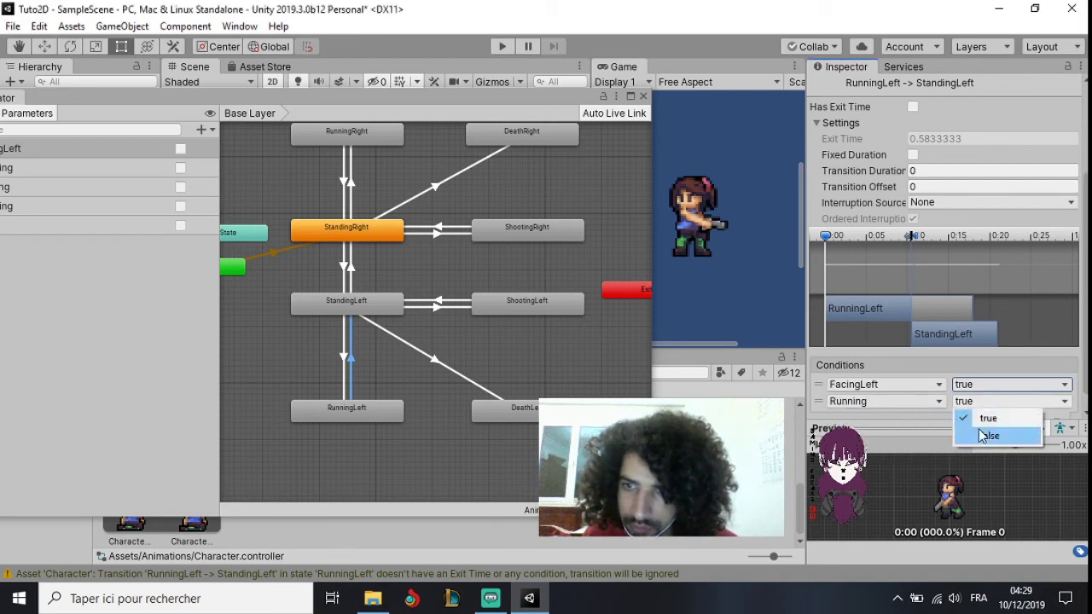
left_click(989, 436)
left_click(435, 358)
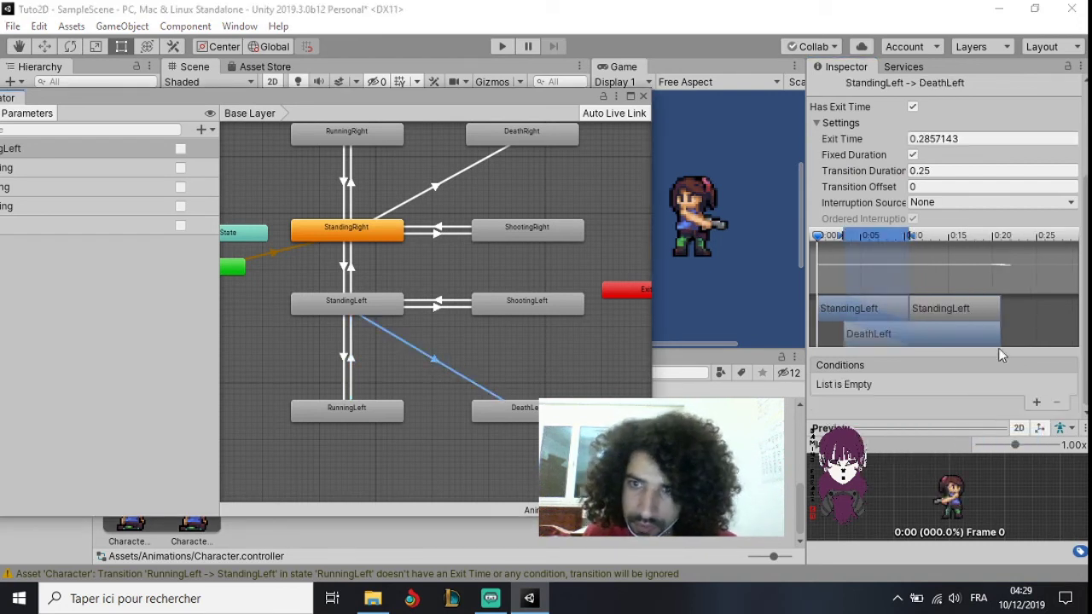
Step: Give StandingLeft→DeathLeft no exit time, no fixed duration and a transition duration of 0
left_click(913, 107)
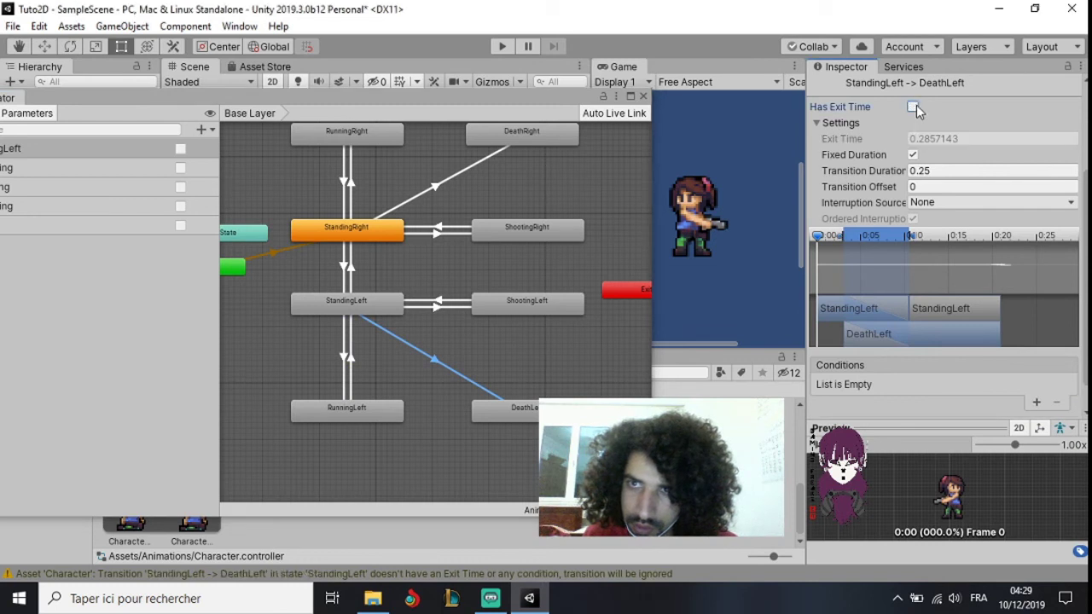
left_click(913, 155)
left_click(843, 172)
type("0")
Step: Add the conditions FacingLeft true and Dying true to the StandingLeft→DeathLeft transition
left_click(1036, 402)
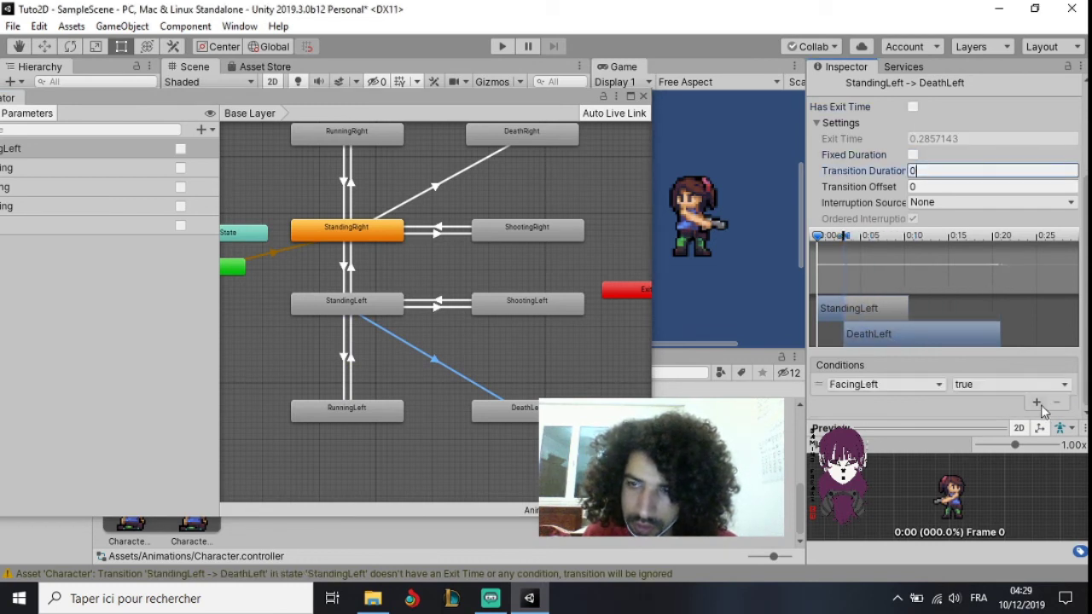
left_click(1036, 418)
left_click(871, 403)
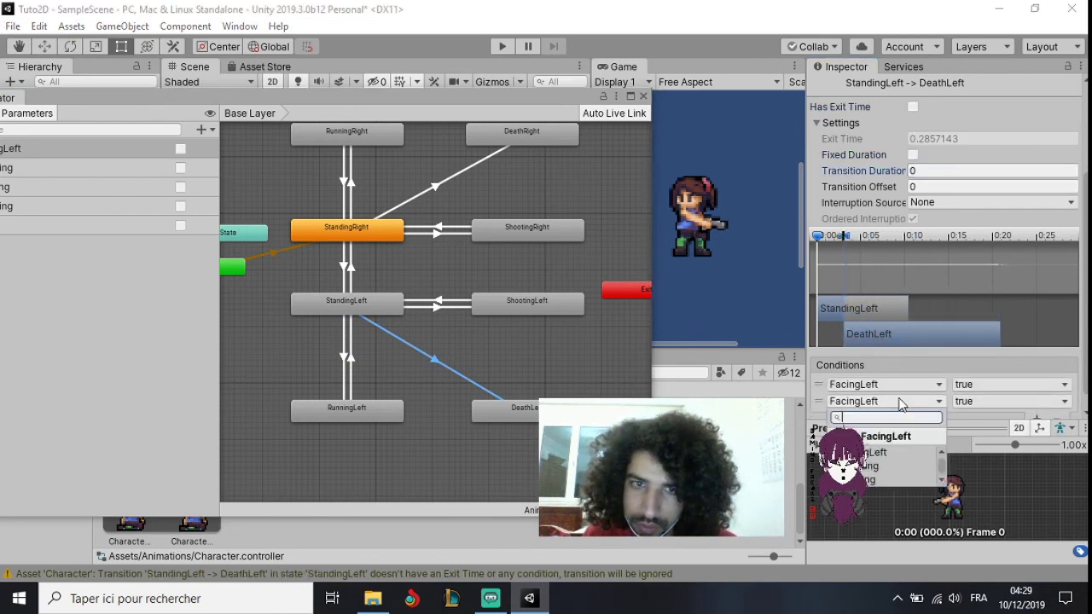
left_click(868, 482)
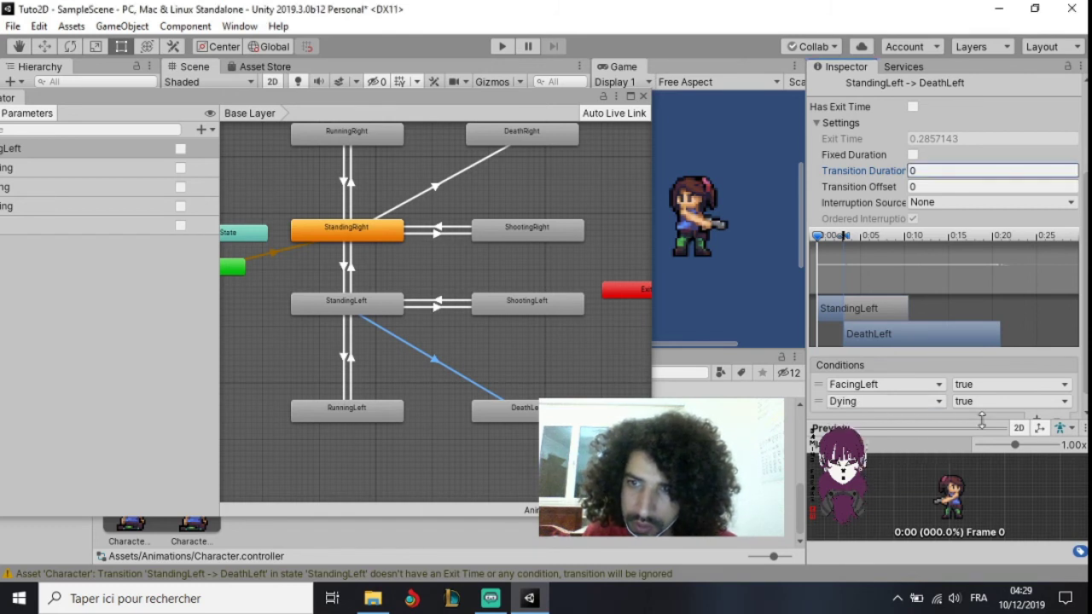
left_click(440, 308)
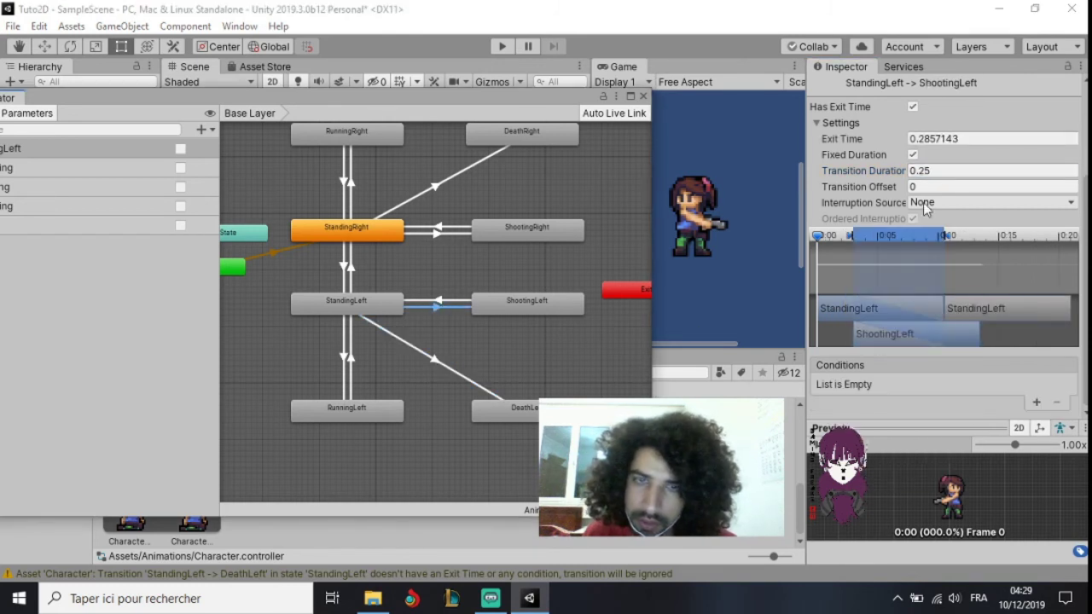
Step: Make StandingLeft→ShootingLeft instant with no exit time, requiring FacingLeft true and Shooting true
left_click(913, 155)
left_click(939, 171)
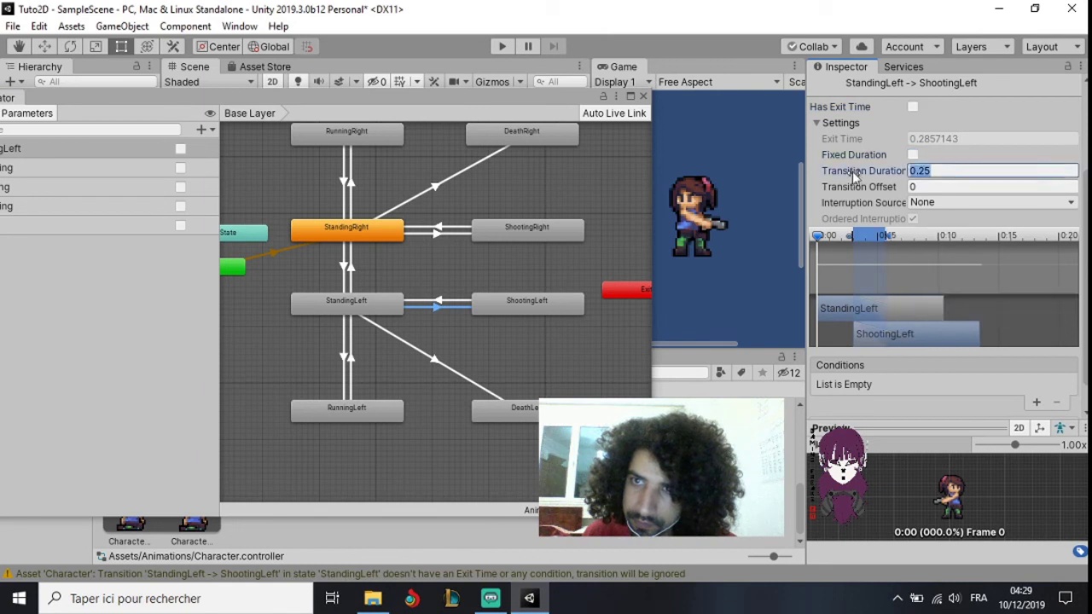
type("0")
left_click(1033, 402)
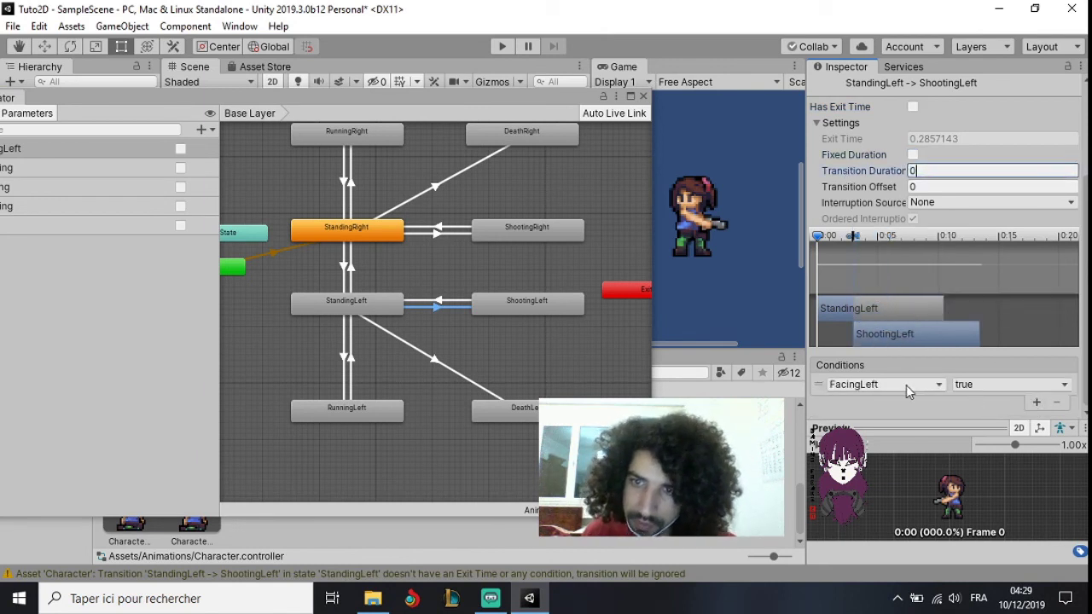
left_click(1033, 402)
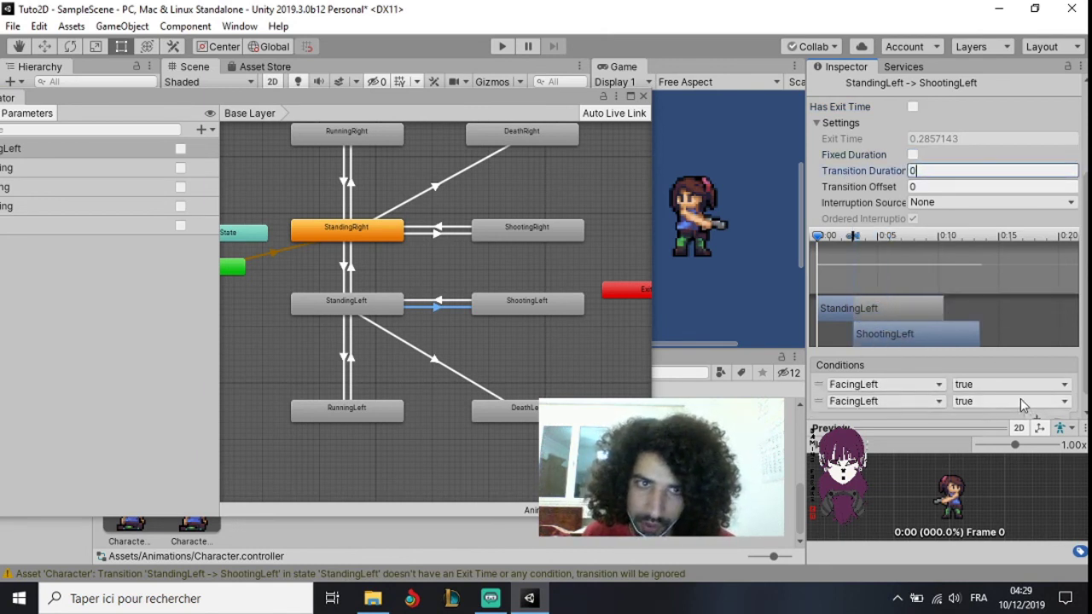
left_click(871, 401)
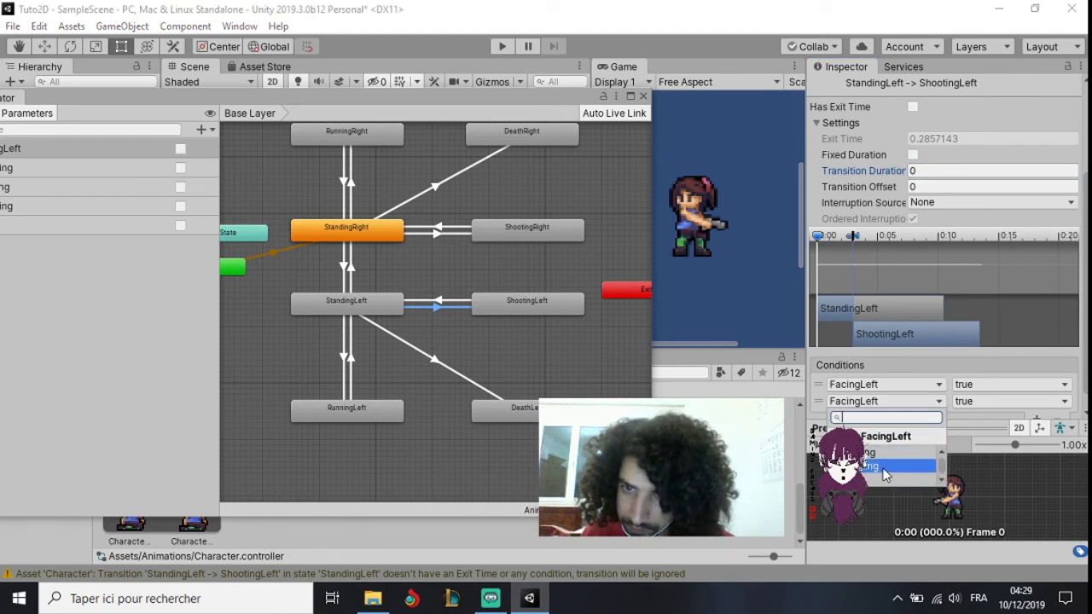
left_click(888, 481)
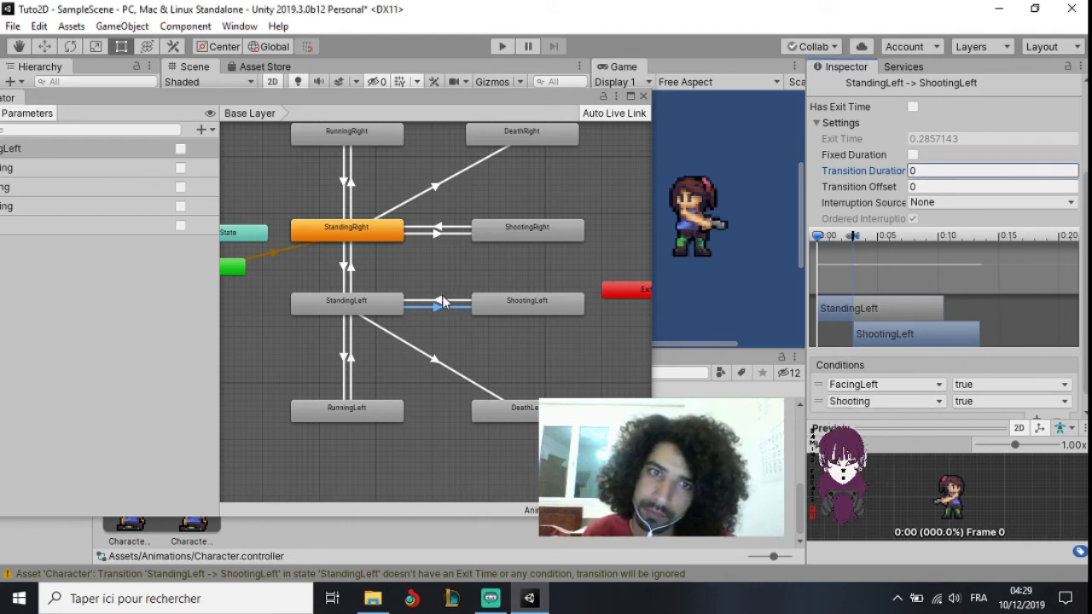
Step: Give ShootingLeft→StandingLeft no exit time, no fixed duration and a transition duration of 0
left_click(444, 302)
left_click(913, 107)
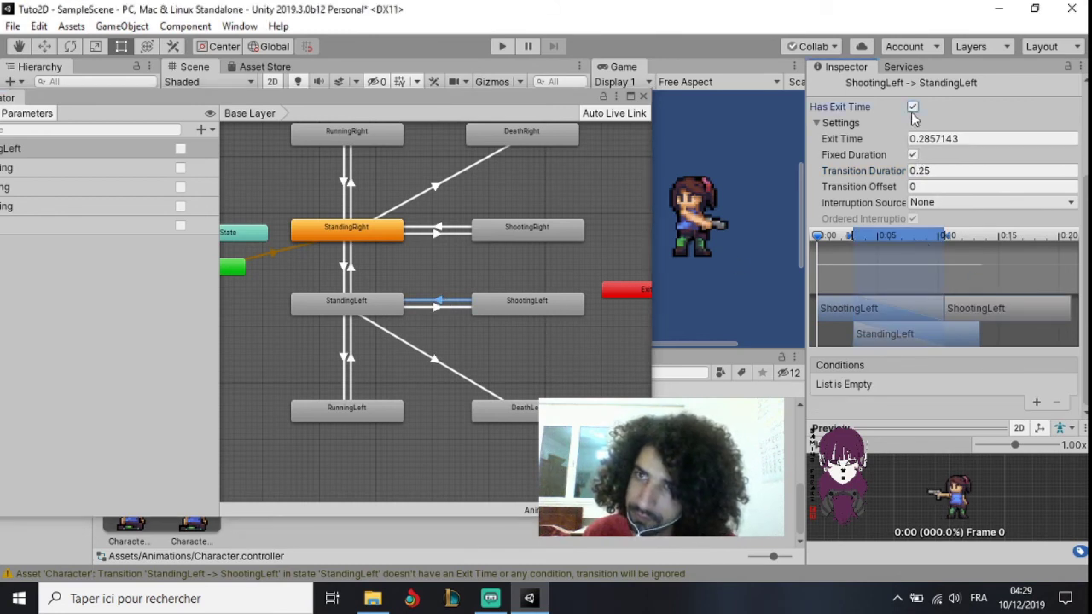
left_click(913, 155)
left_click(914, 171)
type("0")
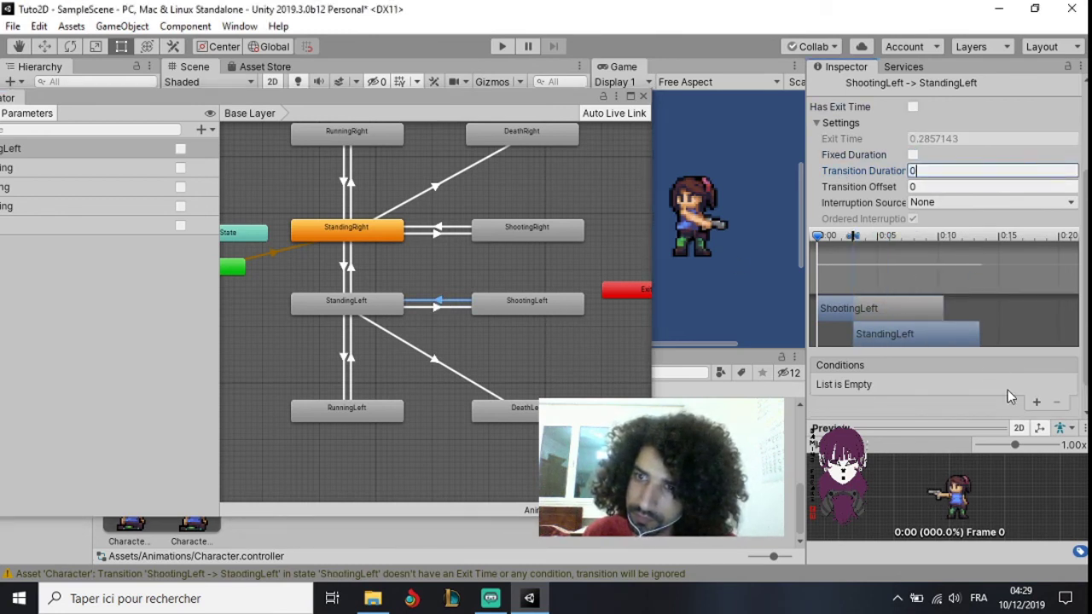
Step: Add the conditions FacingLeft true and Shooting false to ShootingLeft→StandingLeft
left_click(1034, 404)
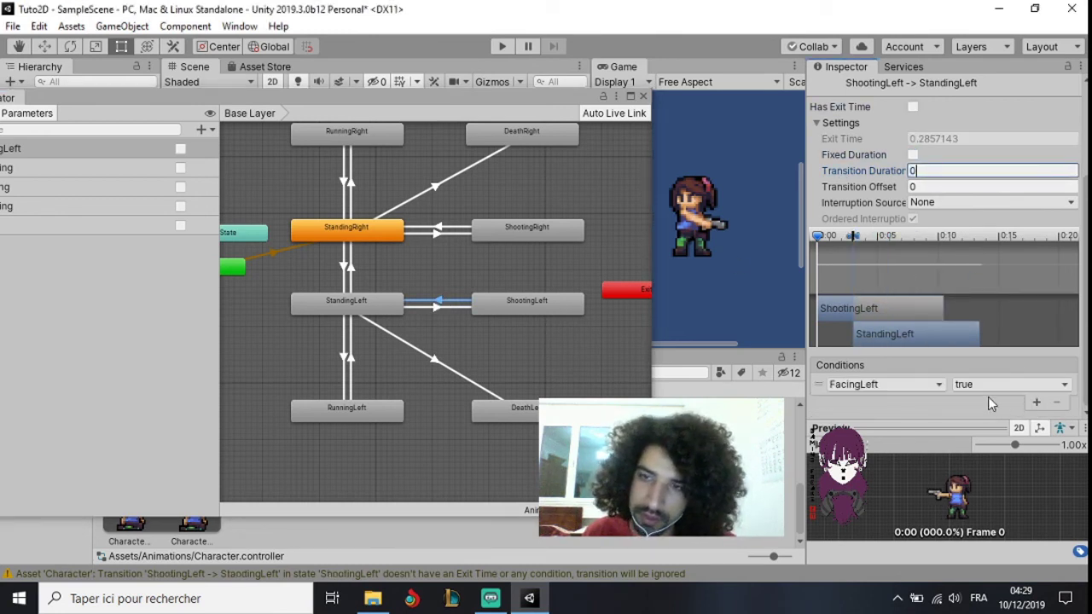
left_click(1037, 402)
left_click(913, 402)
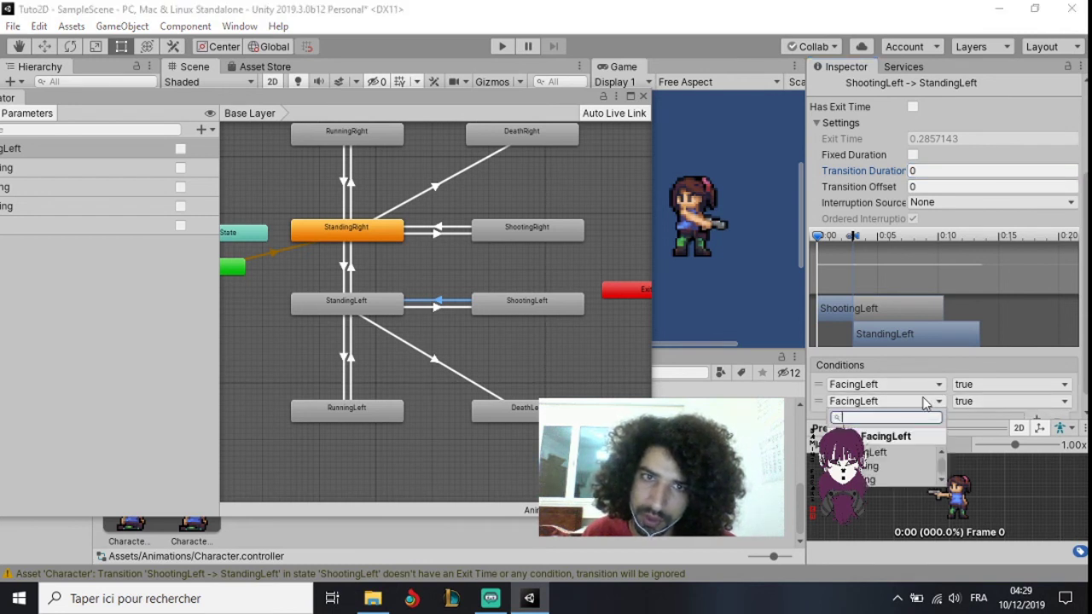
left_click(885, 467)
left_click(1011, 401)
left_click(990, 435)
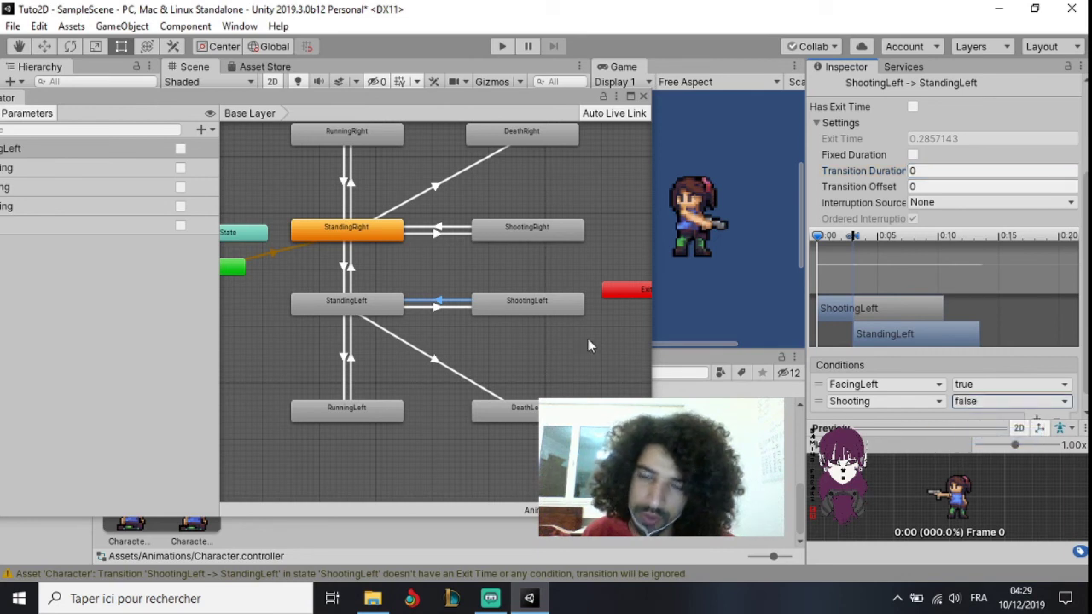
left_click(442, 308)
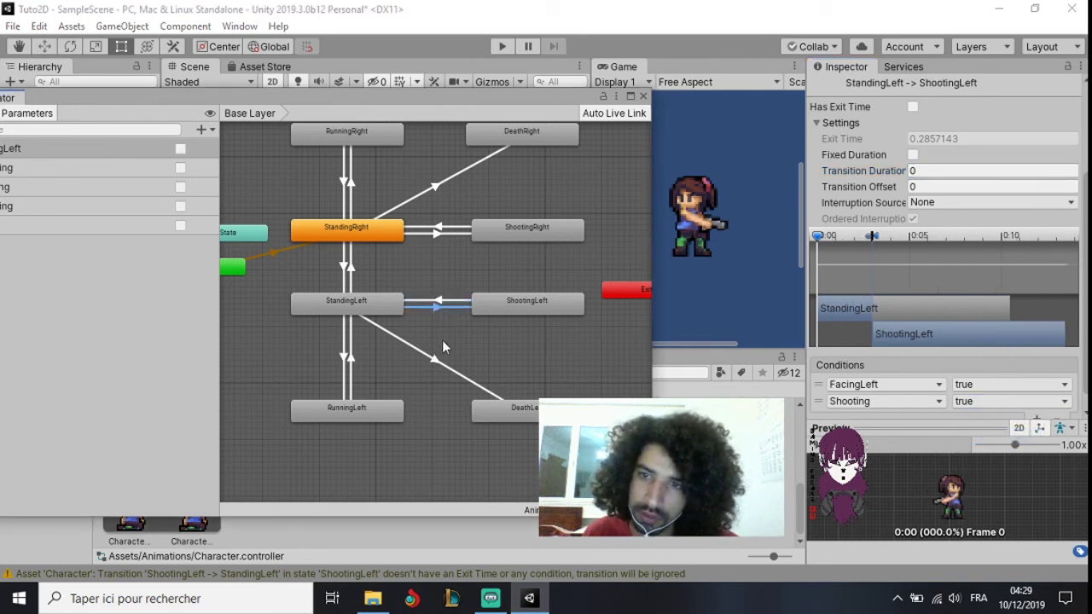
left_click(442, 343)
left_click(352, 365)
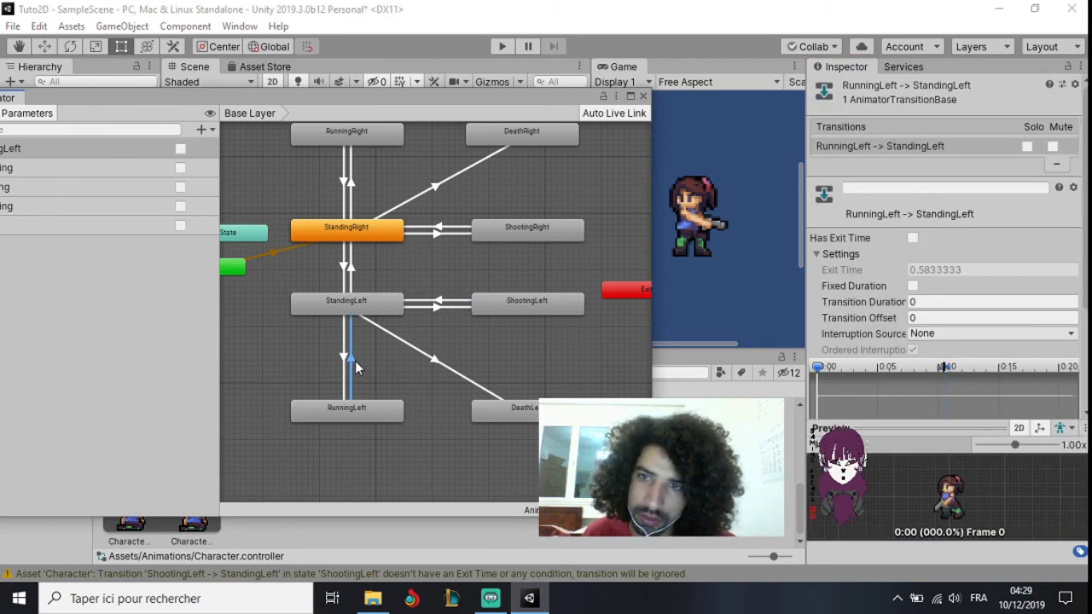
scroll(623, 350, "down", 3)
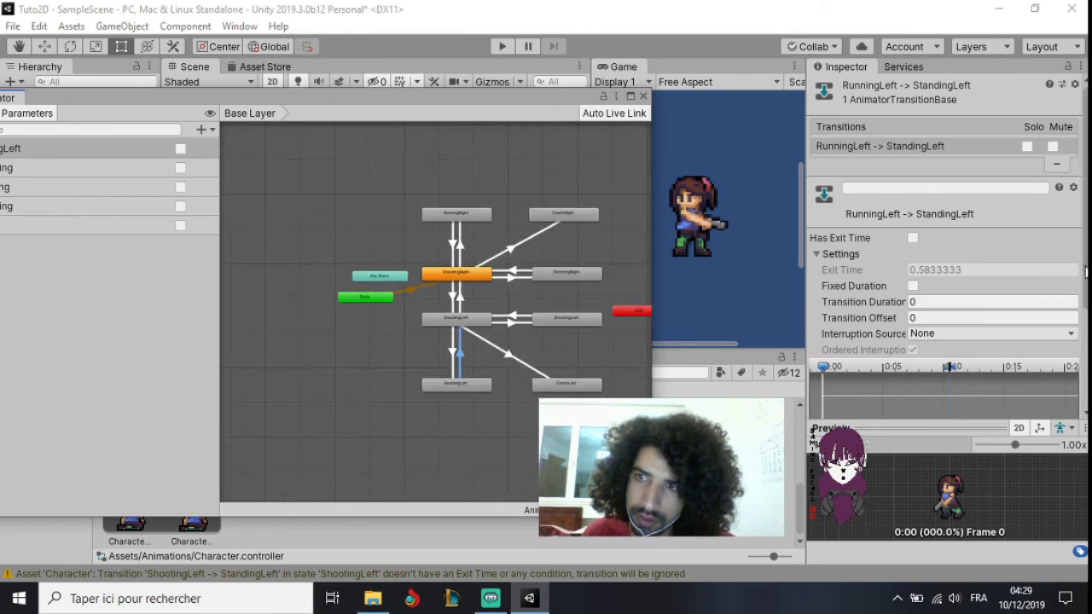
scroll(1086, 271, "down", 3)
scroll(1087, 271, "down", 2)
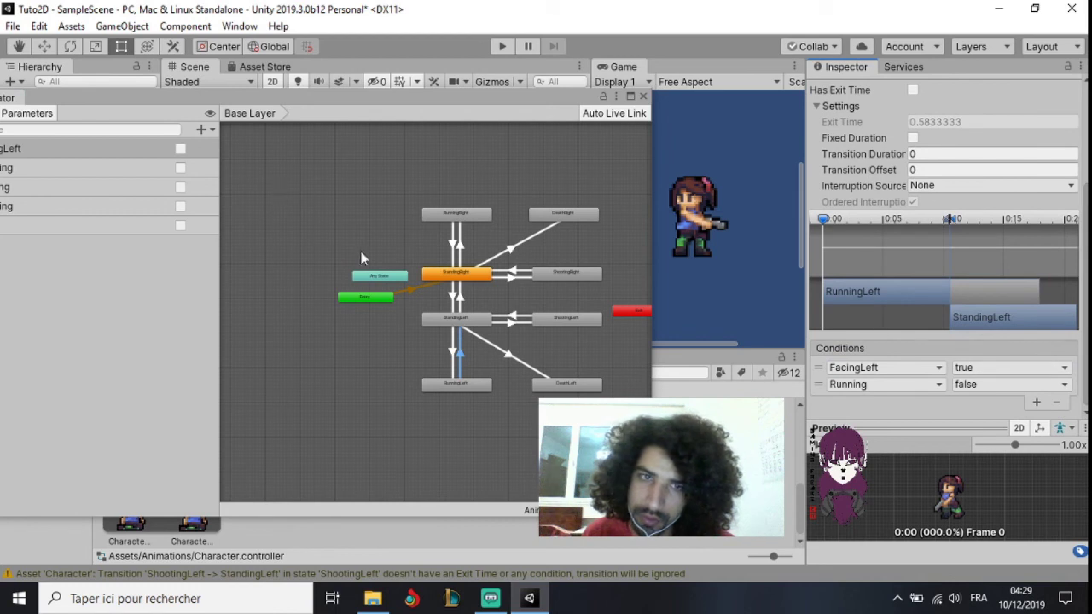
left_click(448, 355)
left_click(452, 354)
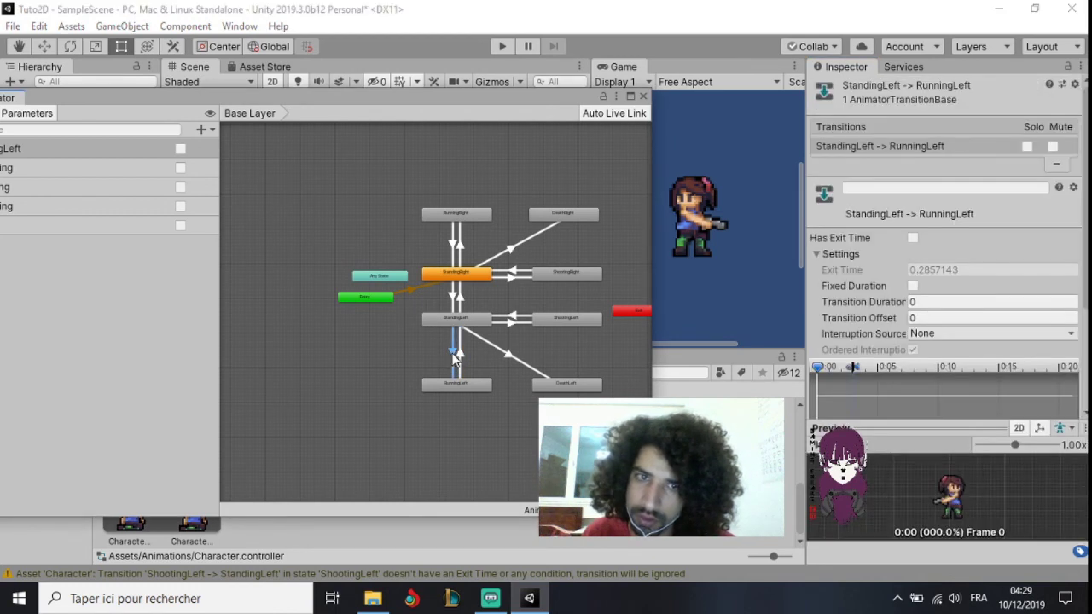
scroll(1086, 372, "down", 1)
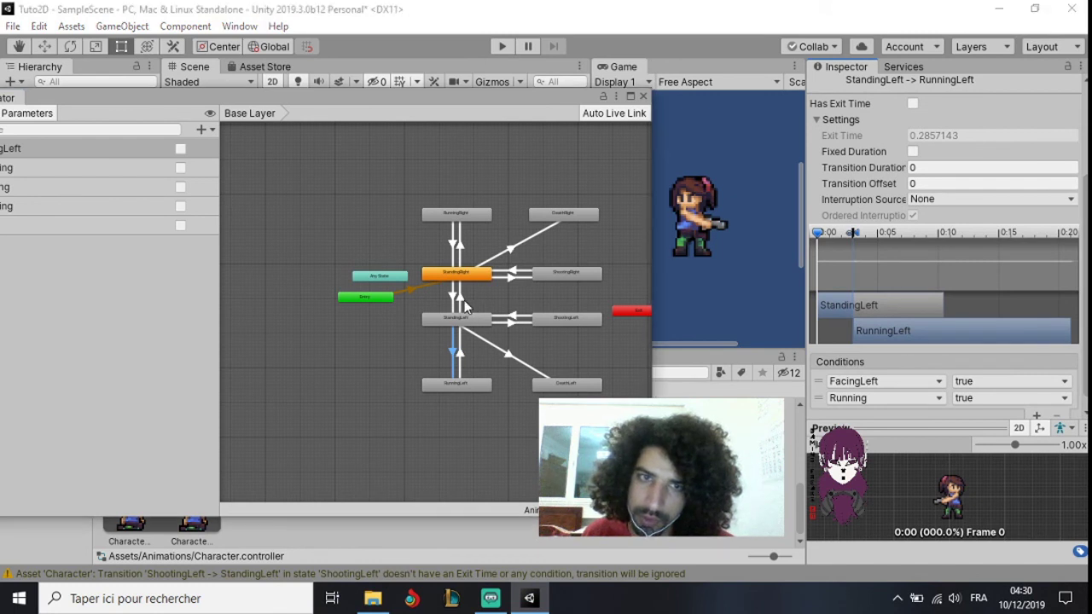
left_click(458, 299)
left_click(451, 295)
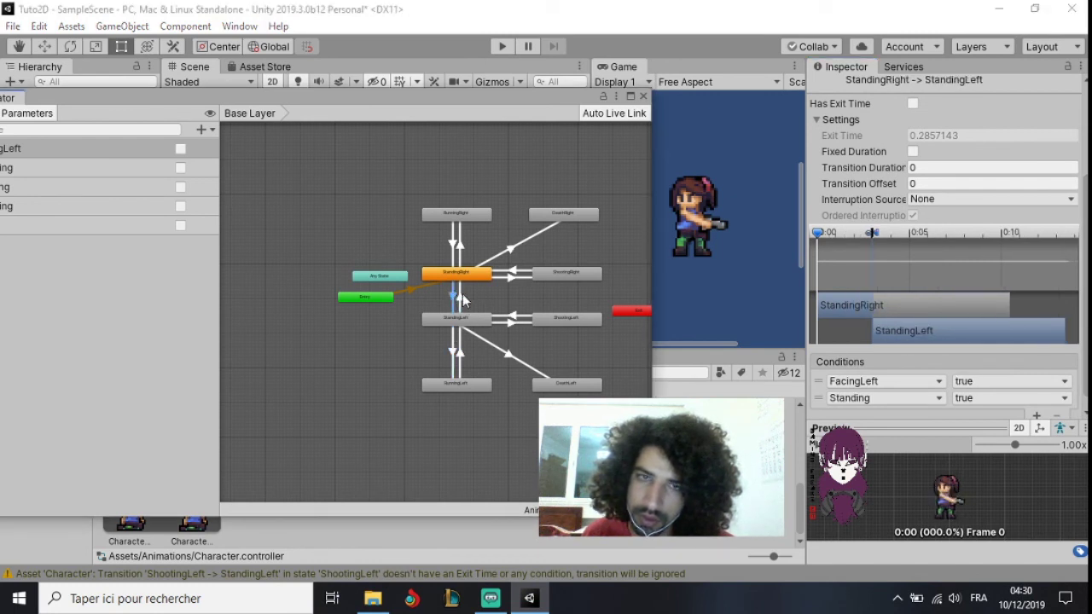
left_click(514, 277)
left_click(517, 273)
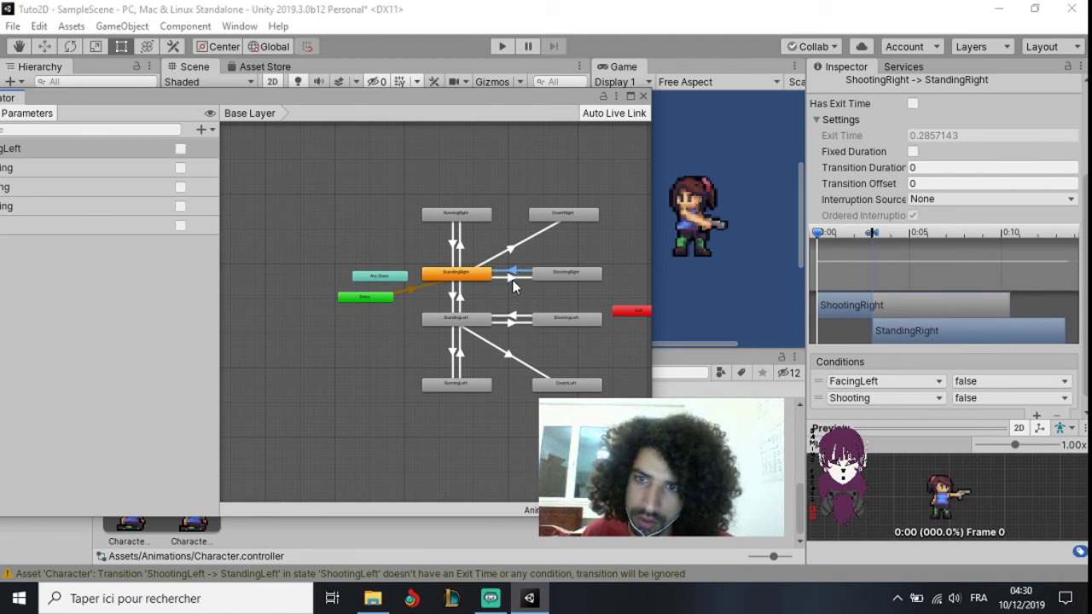
left_click(513, 253)
left_click(462, 246)
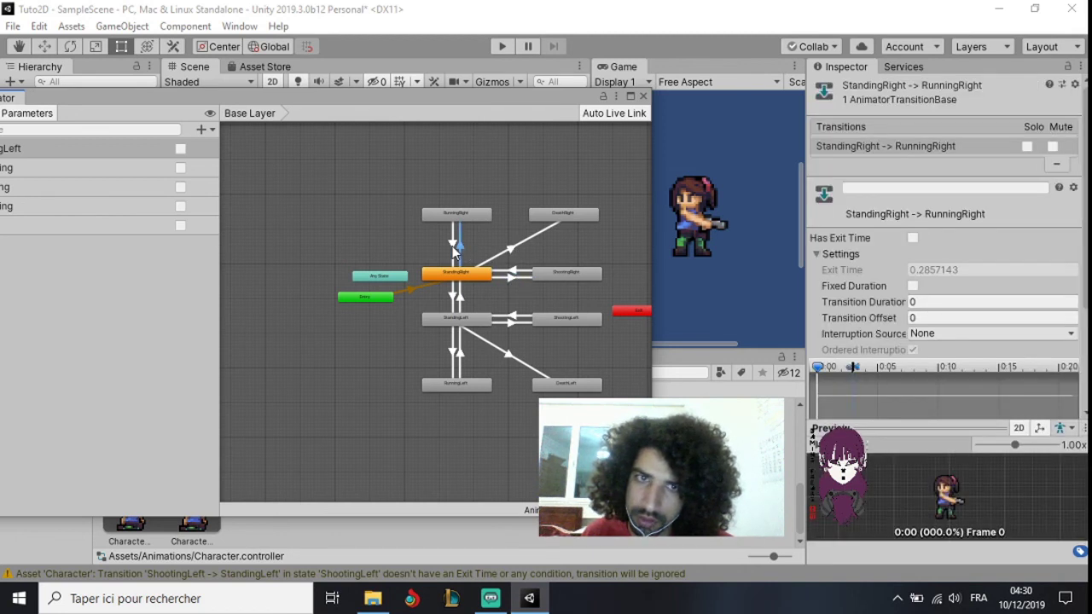
left_click(454, 248)
scroll(862, 264, "down", 3)
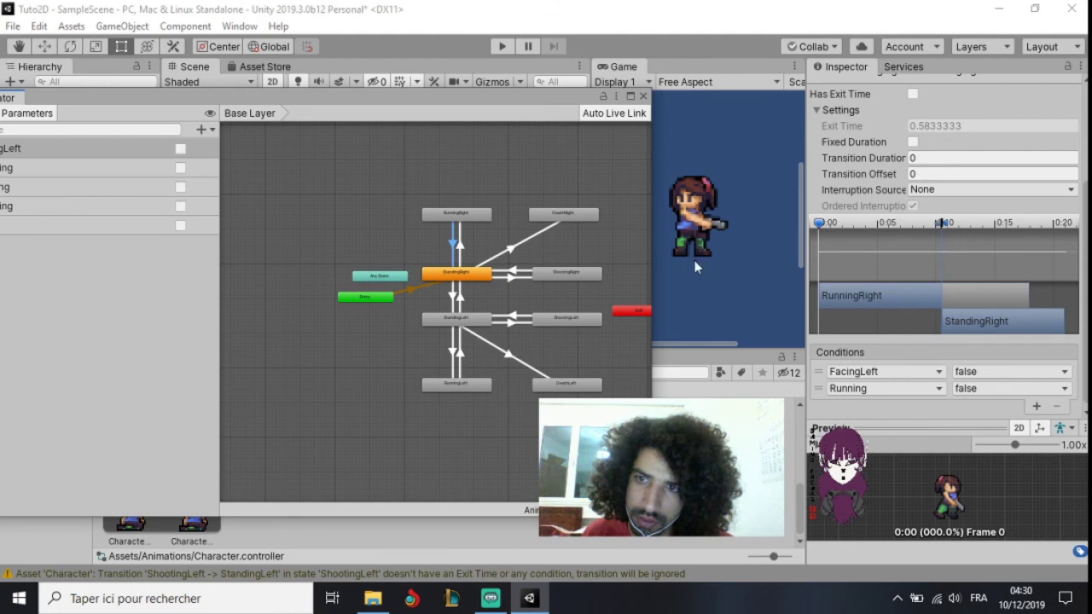
left_click(465, 246)
left_click(463, 246)
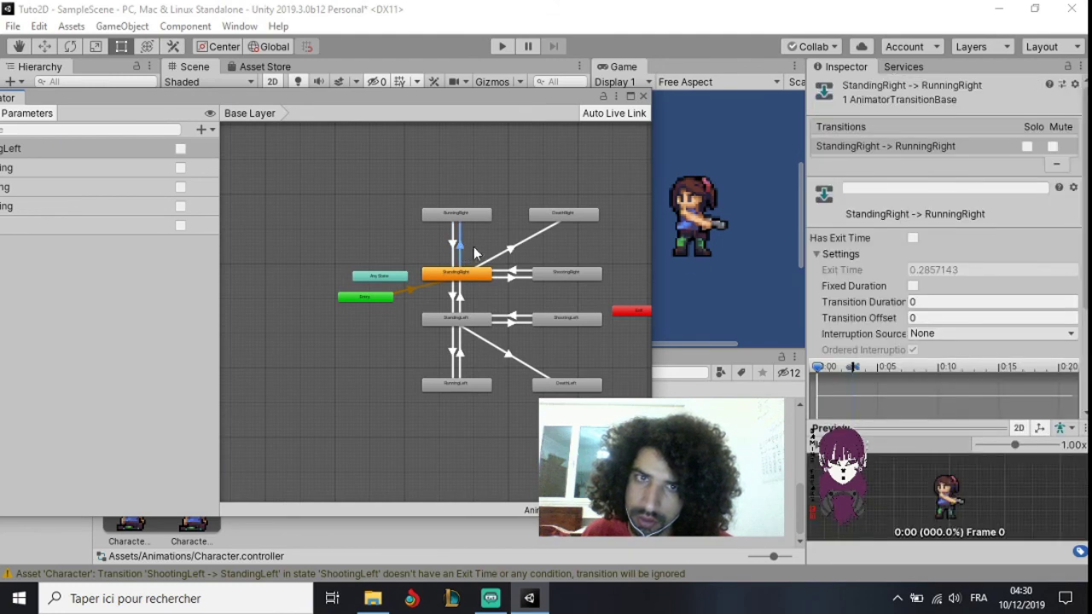
scroll(925, 346, "down", 3)
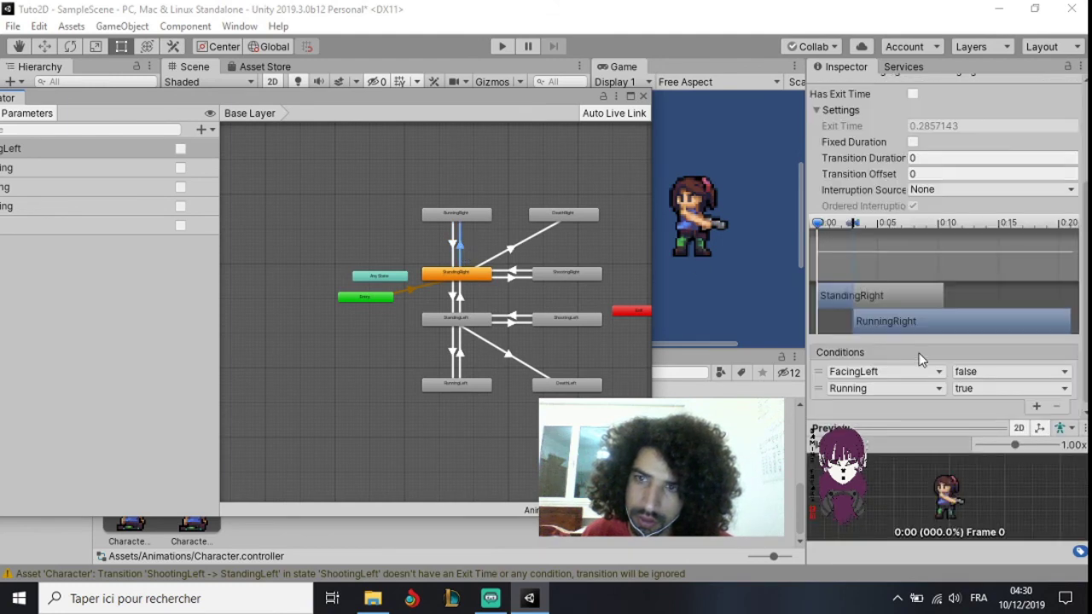
left_click(508, 298)
left_click(510, 252)
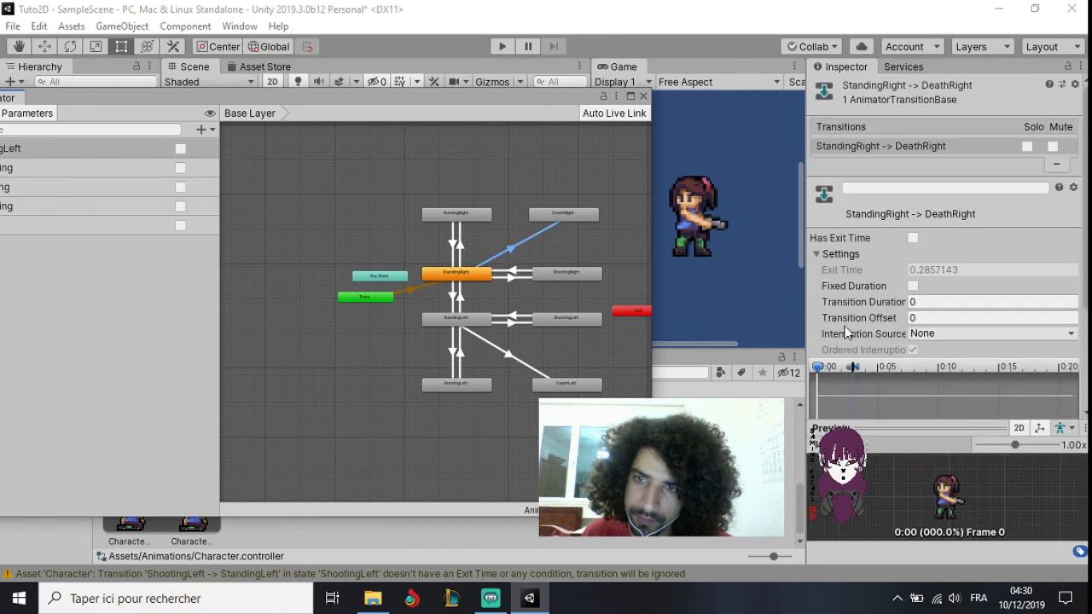
scroll(849, 333, "down", 3)
left_click(505, 268)
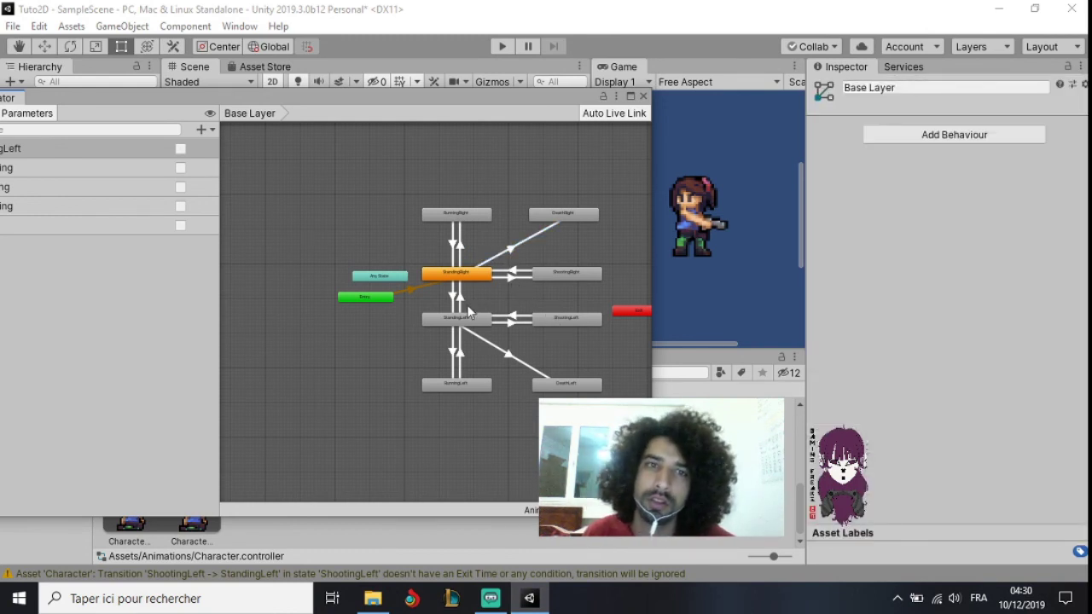
Step: Set StandingLeft as the layer default state and play the game to test it
scroll(491, 299, "up", 3)
scroll(491, 299, "up", 1)
scroll(491, 299, "up", 1)
left_click(438, 263)
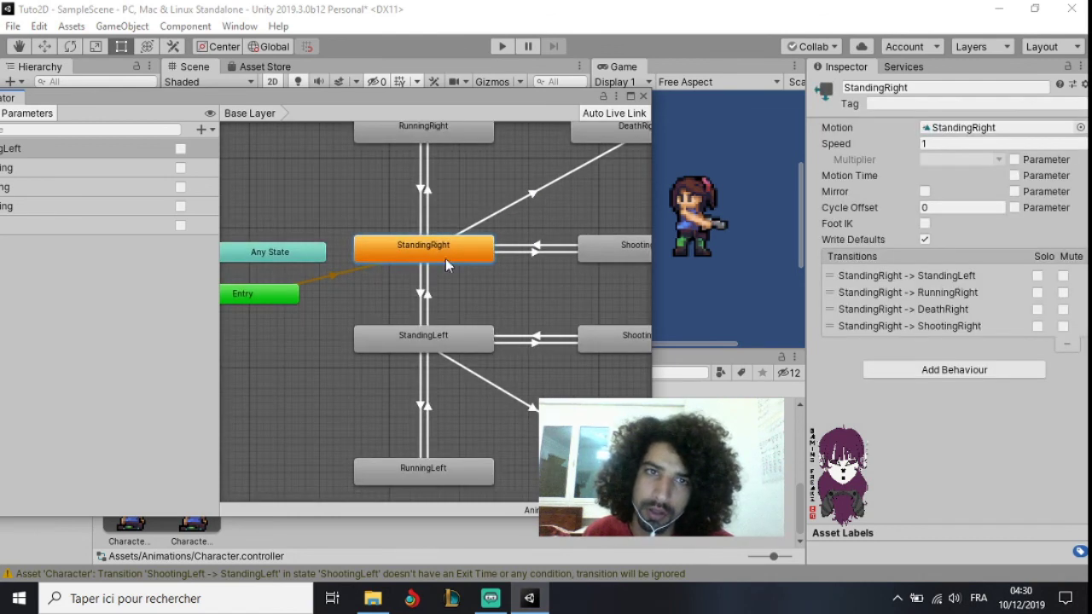
left_click(418, 335)
right_click(426, 339)
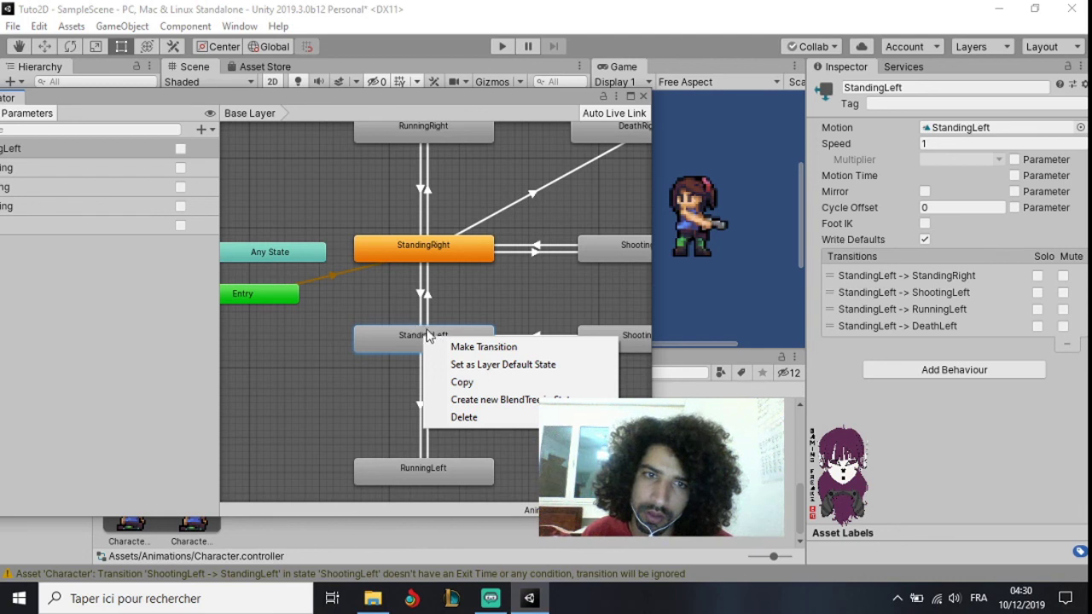
left_click(525, 366)
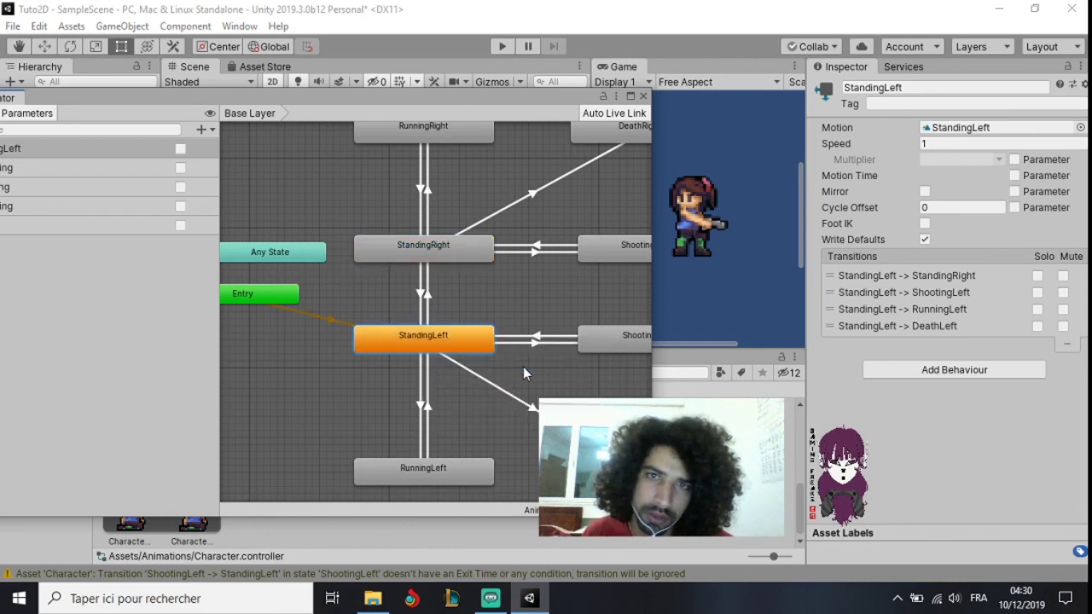
left_click_drag(412, 102, 331, 98)
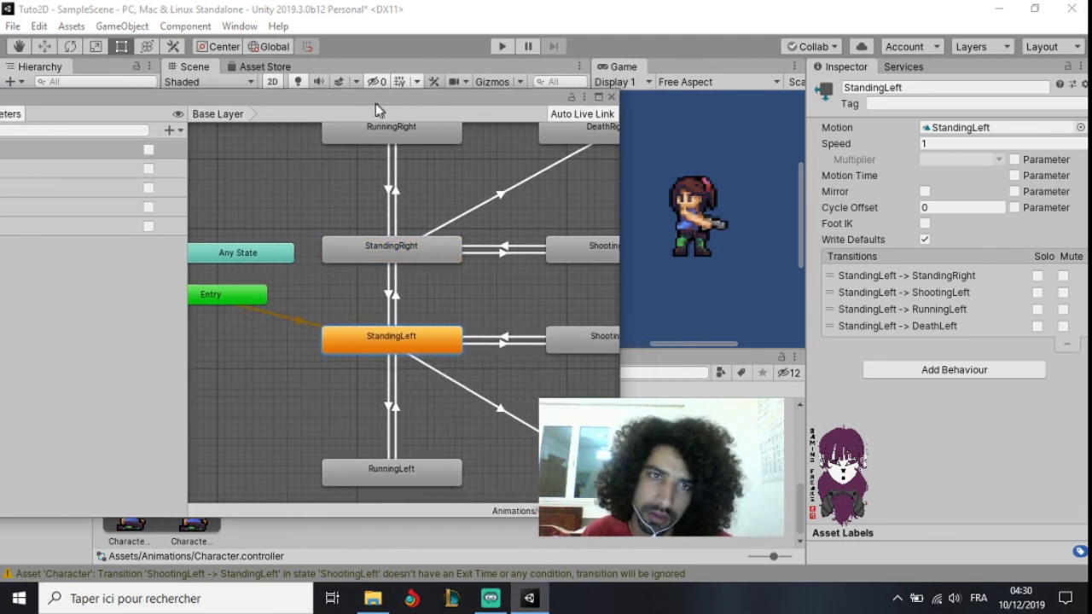
left_click(490, 48)
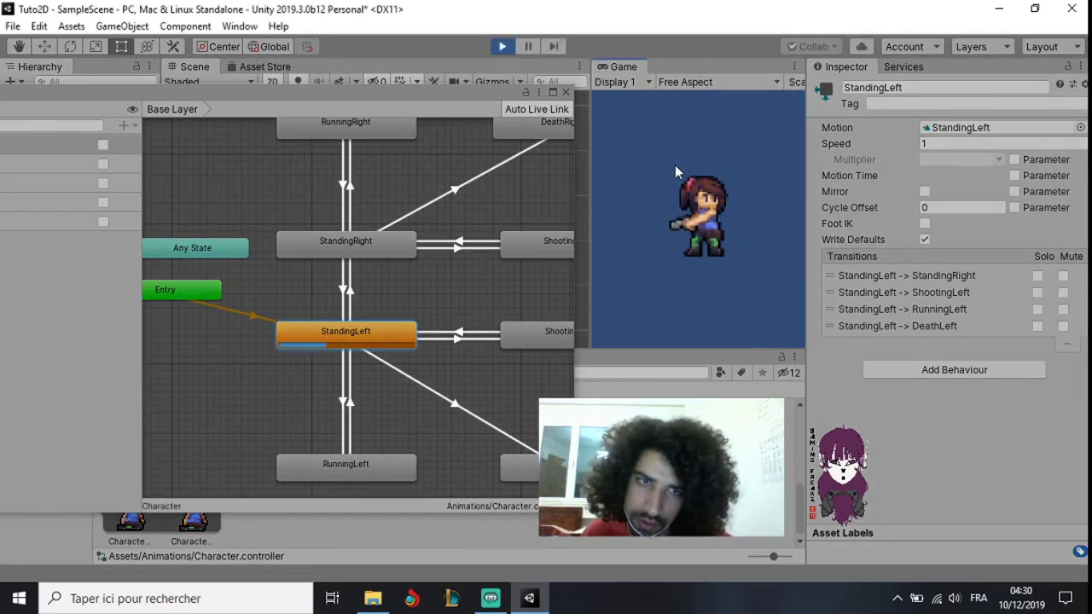
left_click(508, 54)
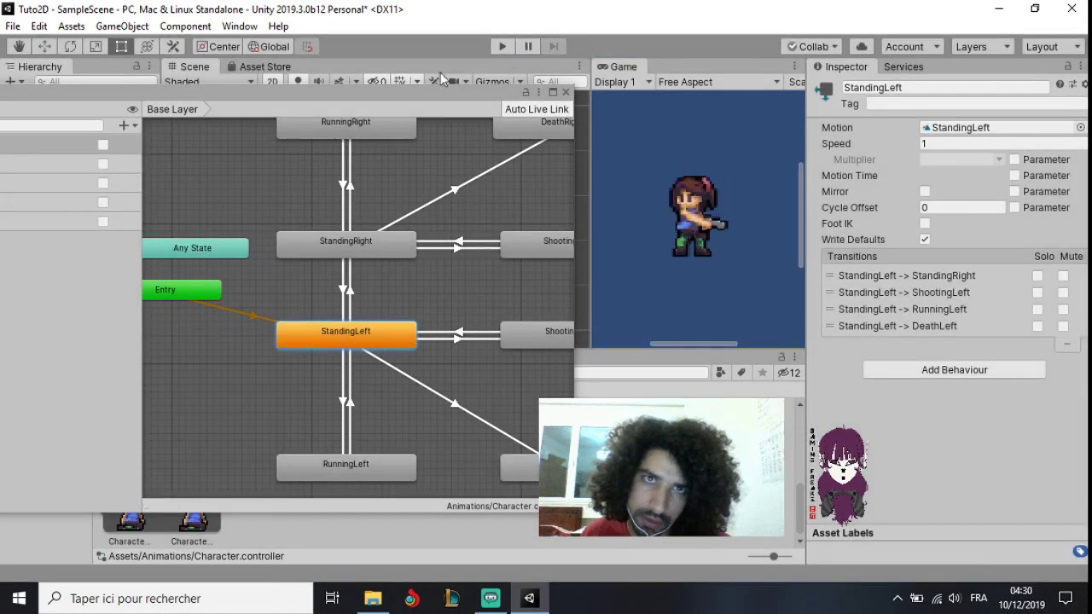
Step: Set StandingRight back as the layer default state
right_click(313, 246)
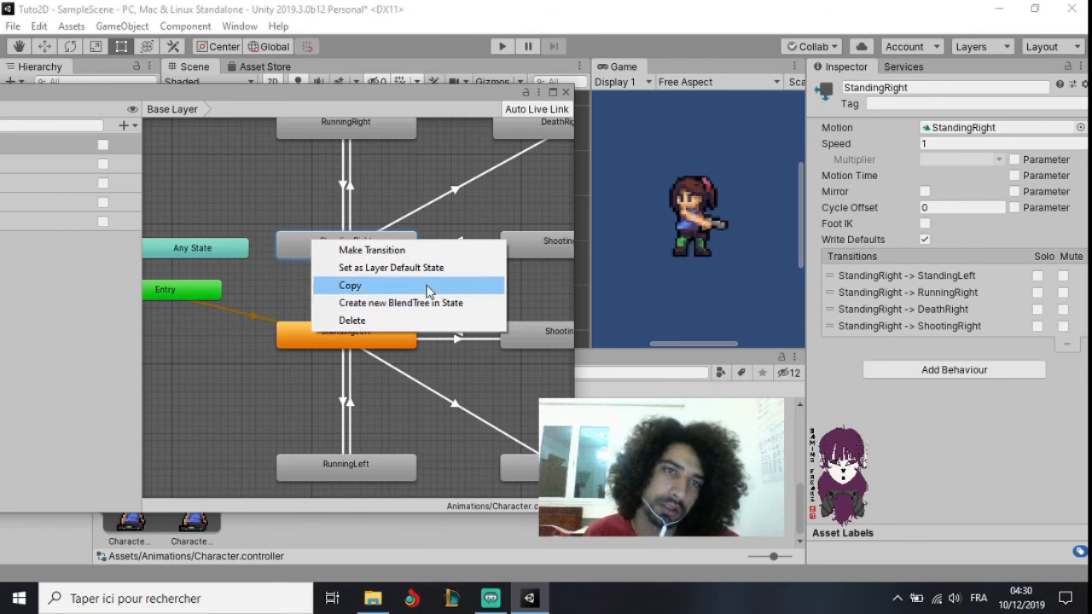
left_click(431, 269)
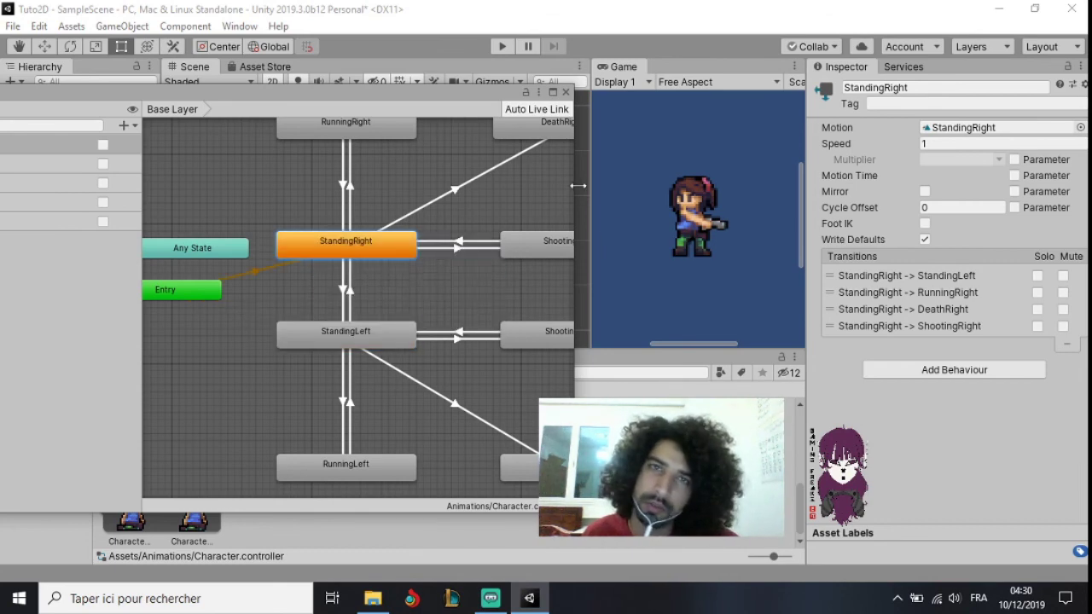
left_click_drag(381, 93, 550, 132)
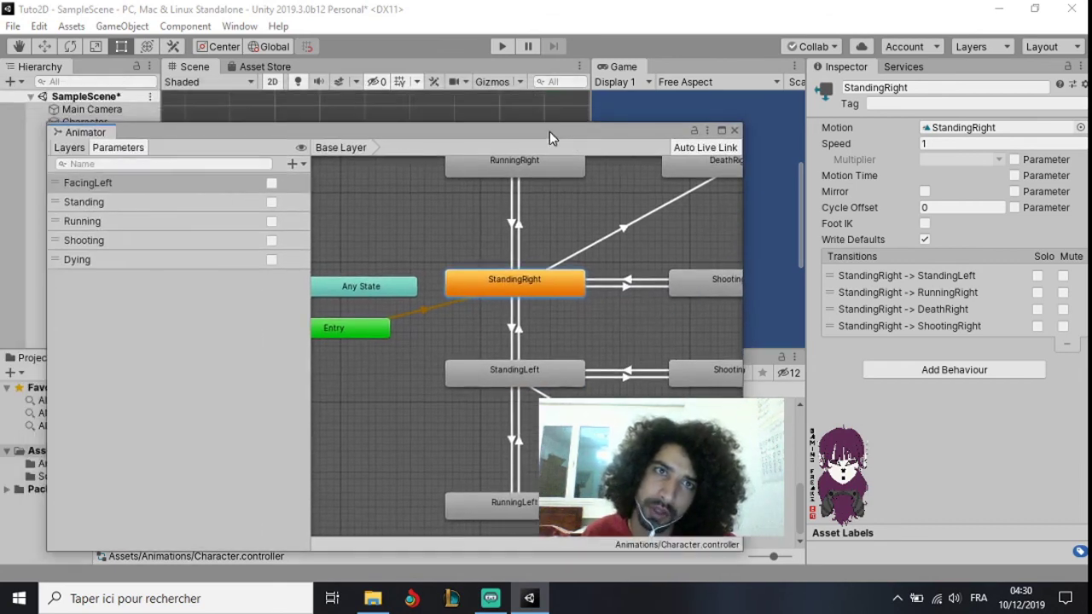
Step: Close the Animator, dock the Game view beside Scene, and enable Maximize On Play
left_click(734, 131)
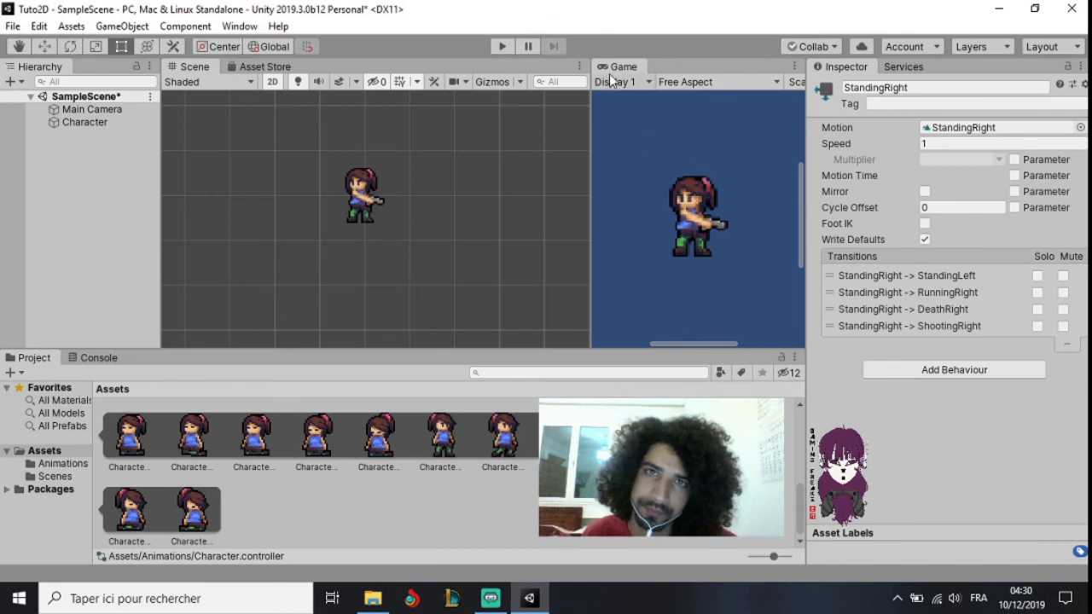
left_click_drag(621, 67, 252, 70)
left_click(193, 69)
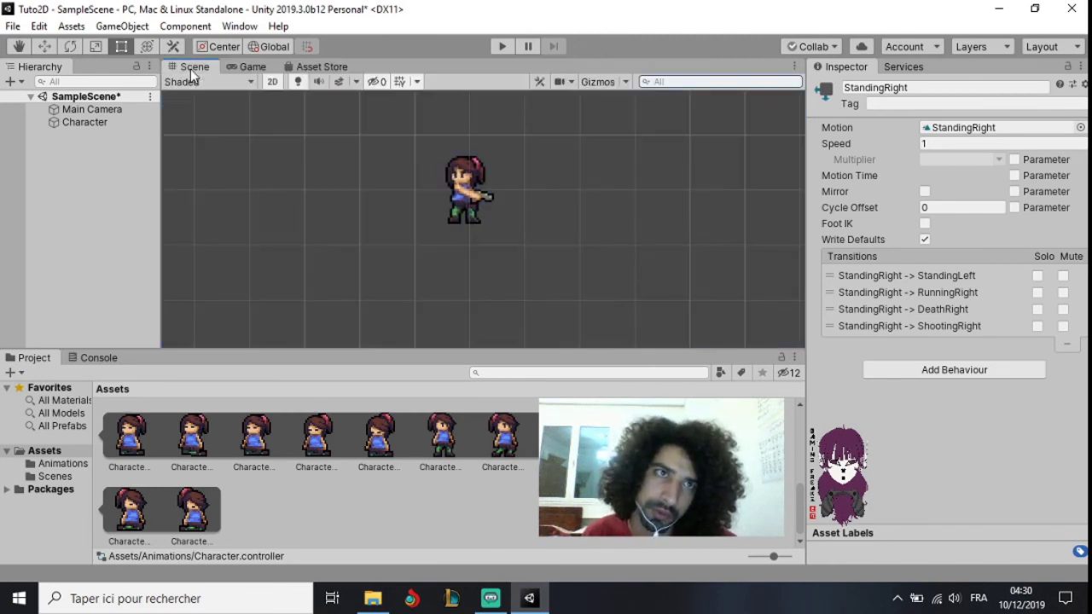
left_click(232, 70)
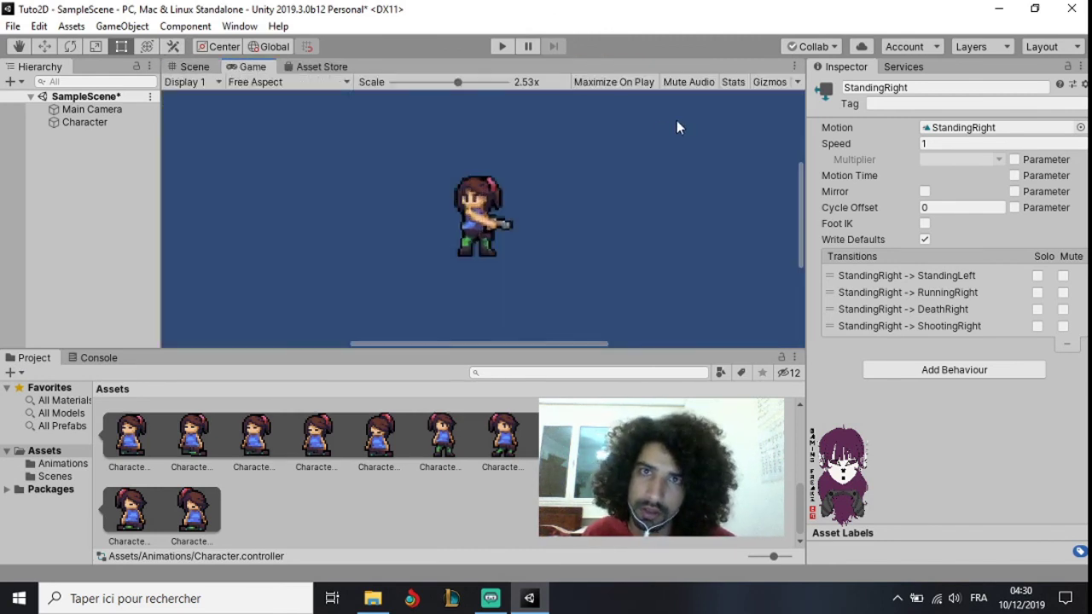
left_click(619, 83)
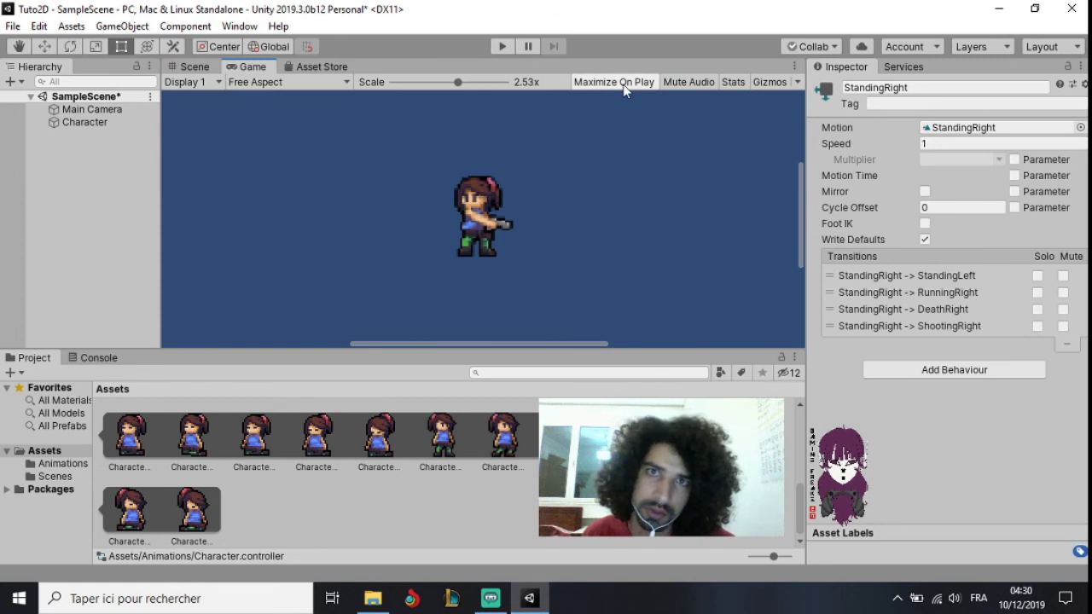
Step: Return to the Scene view and collapse the Character and bullet2 sub-assets in the Project panel
left_click(189, 72)
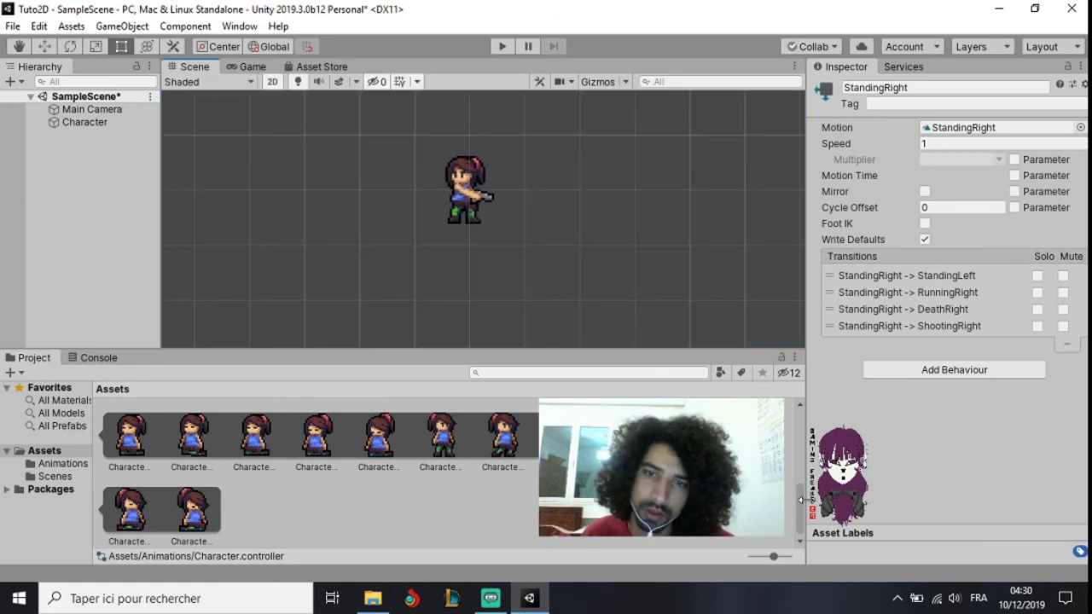
left_click_drag(802, 499, 802, 418)
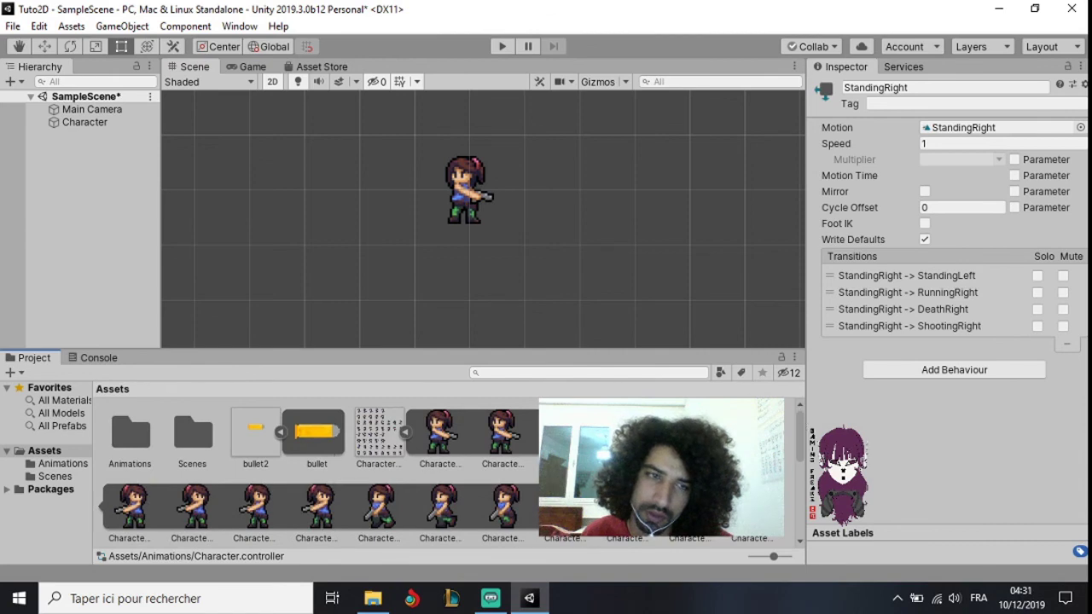
left_click(406, 432)
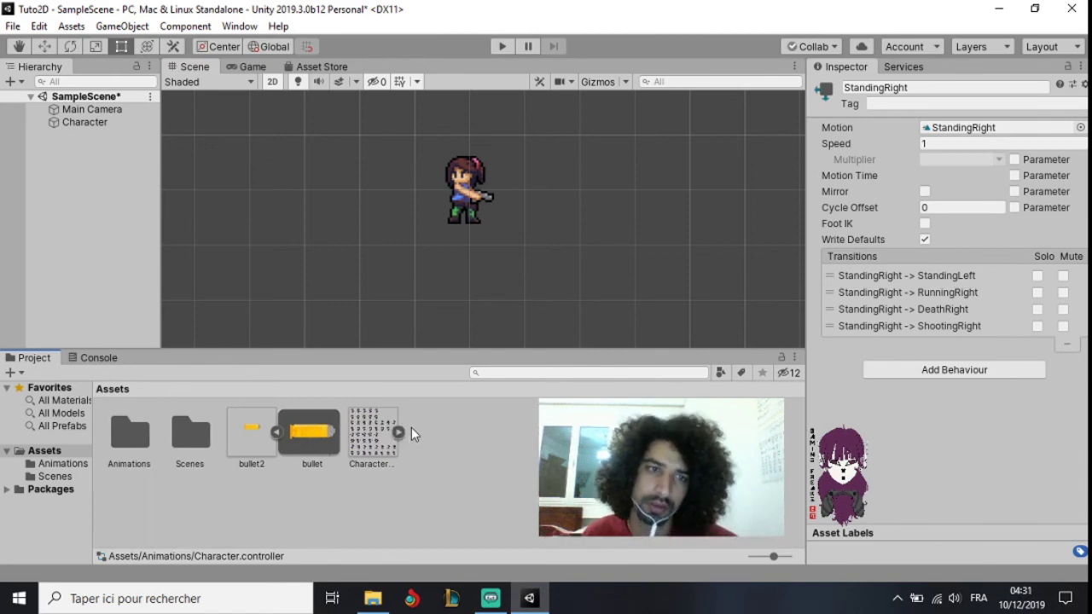
left_click(281, 433)
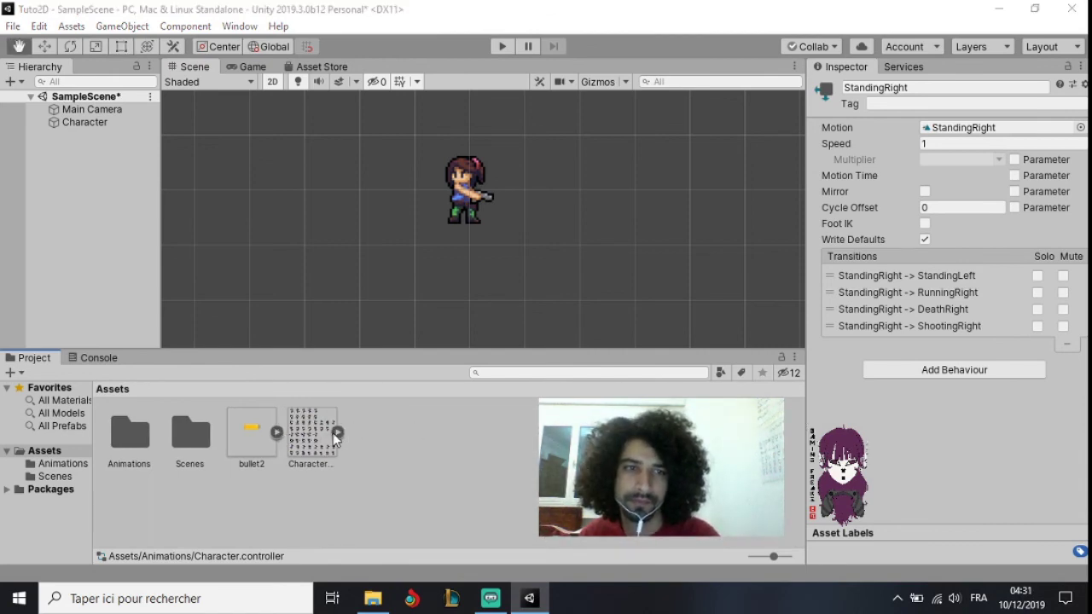